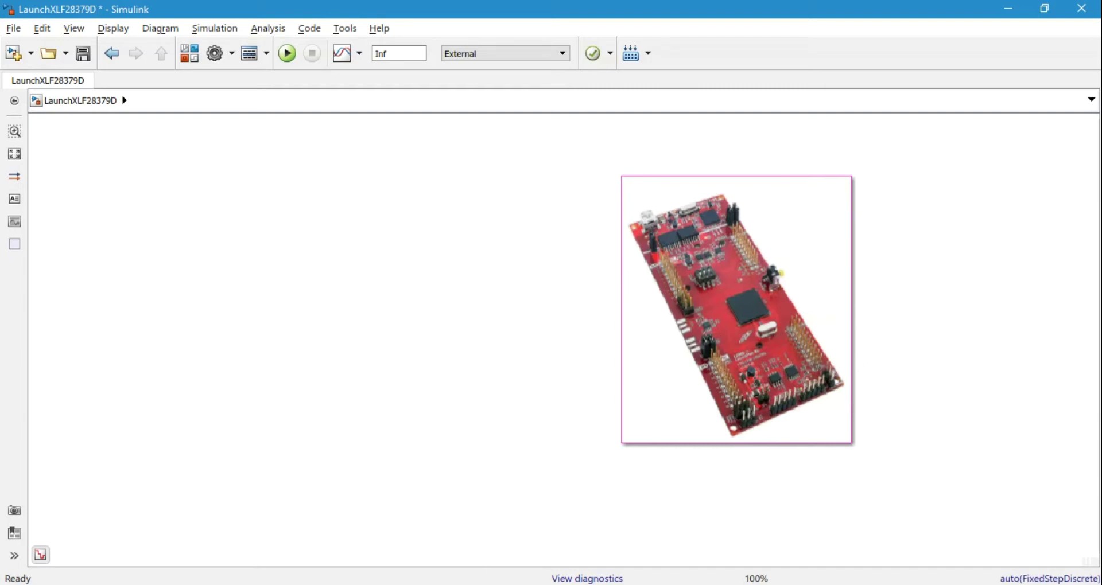
Switch to Add-On Explorer and review the Embedded Coder Support Package for Texas Instruments C2000 Processors and the installed add-ons list
{"action": "mouse_move", "coordinate": [535, 584]}
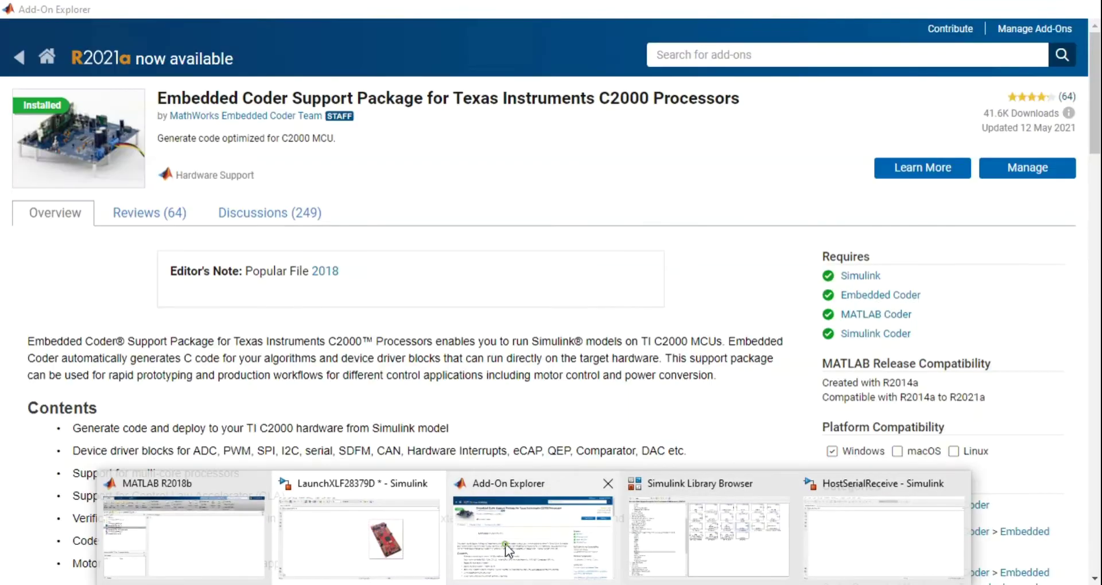
{"action": "left_click", "coordinate": [505, 551]}
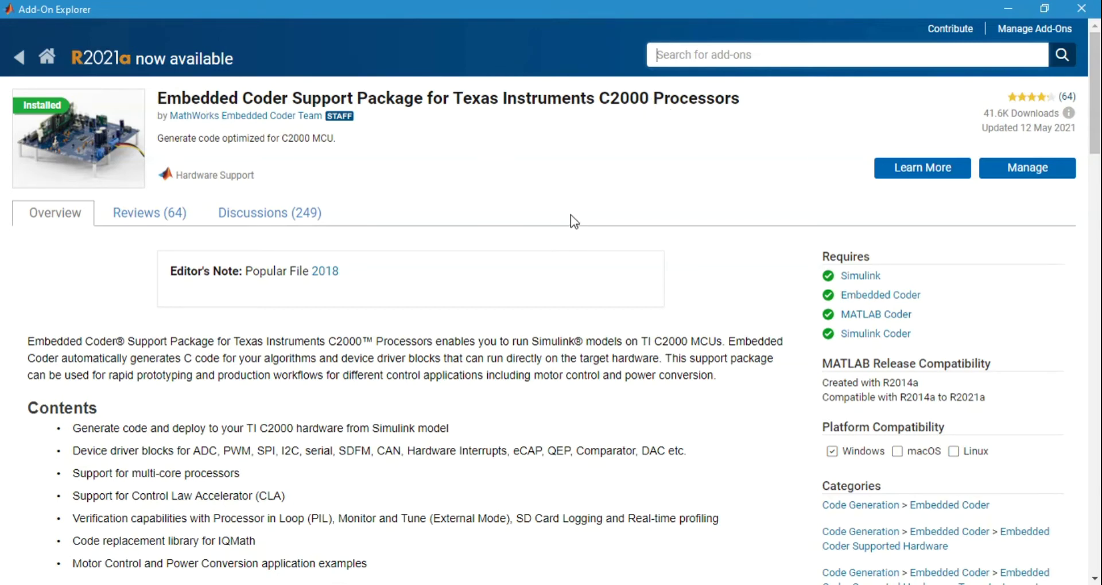
{"action": "left_click", "coordinate": [1017, 167]}
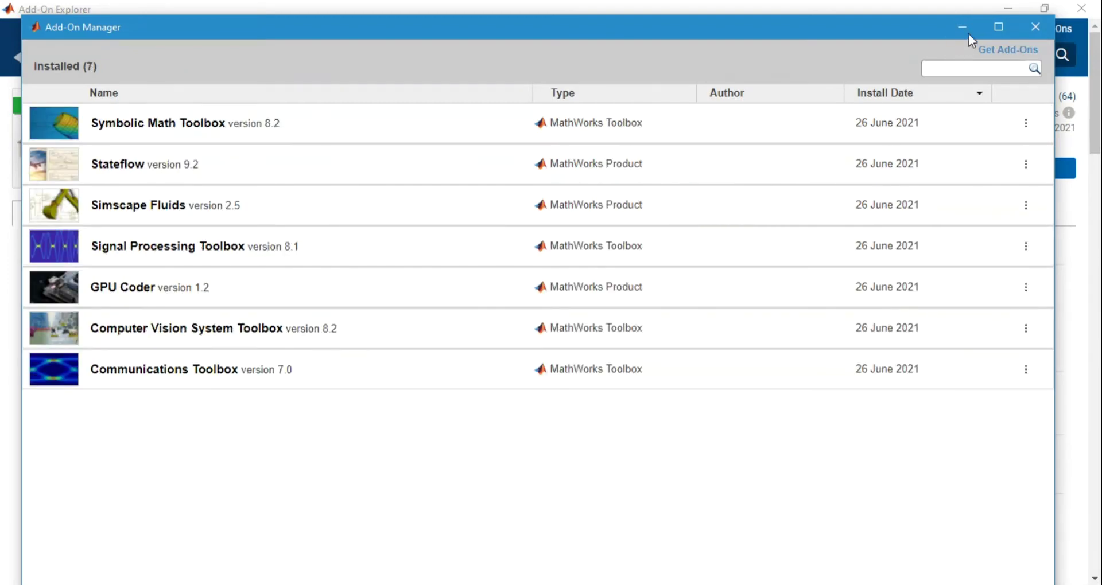
{"action": "left_click", "coordinate": [1041, 29]}
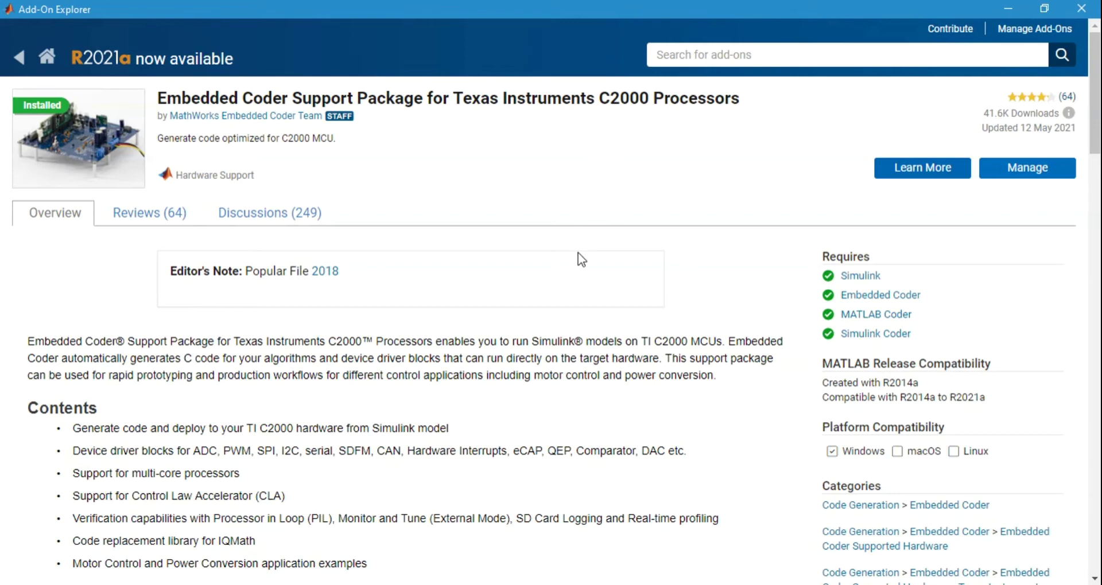
Switch to sprui77c.pdf in Foxit PDF Reader and show its first page at 143.96% zoom
{"action": "left_click", "coordinate": [496, 582]}
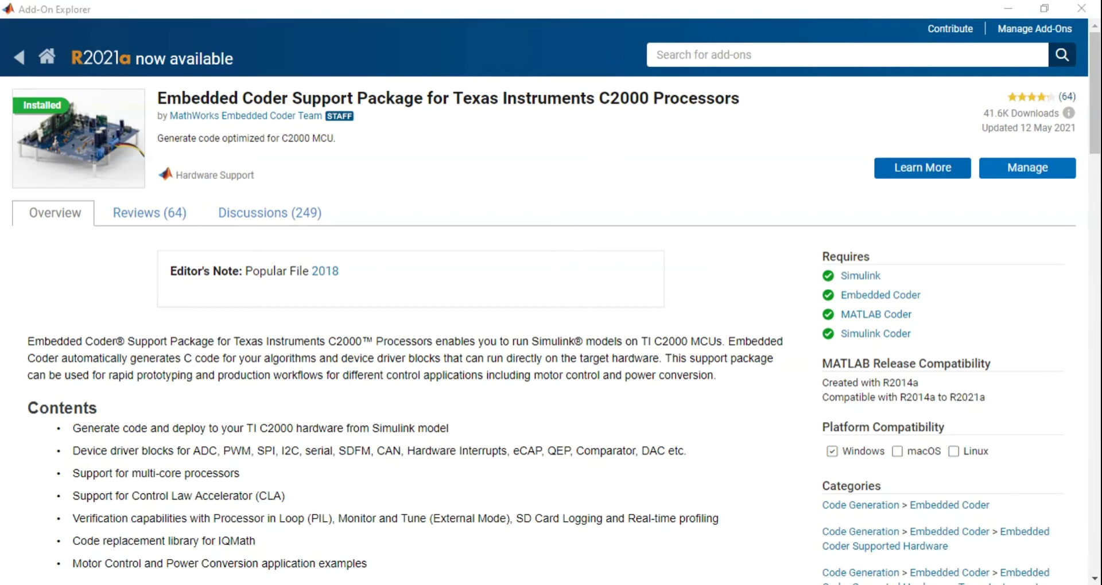
{"action": "scroll", "coordinate": [797, 379], "scroll_direction": "up", "scroll_amount": 10}
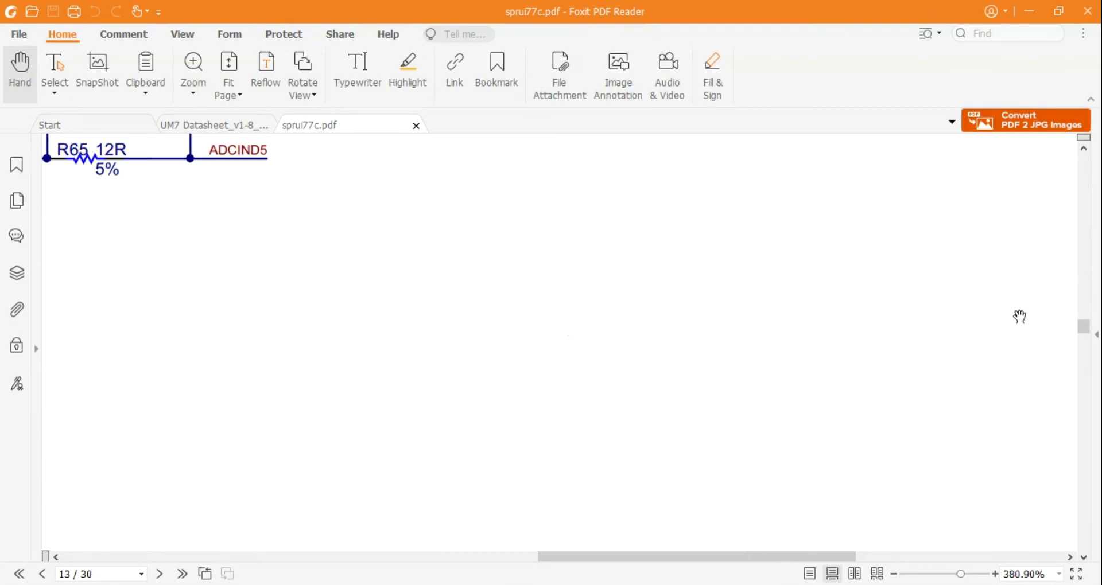
{"action": "left_click_drag", "start_coordinate": [1084, 328], "coordinate": [1084, 158]}
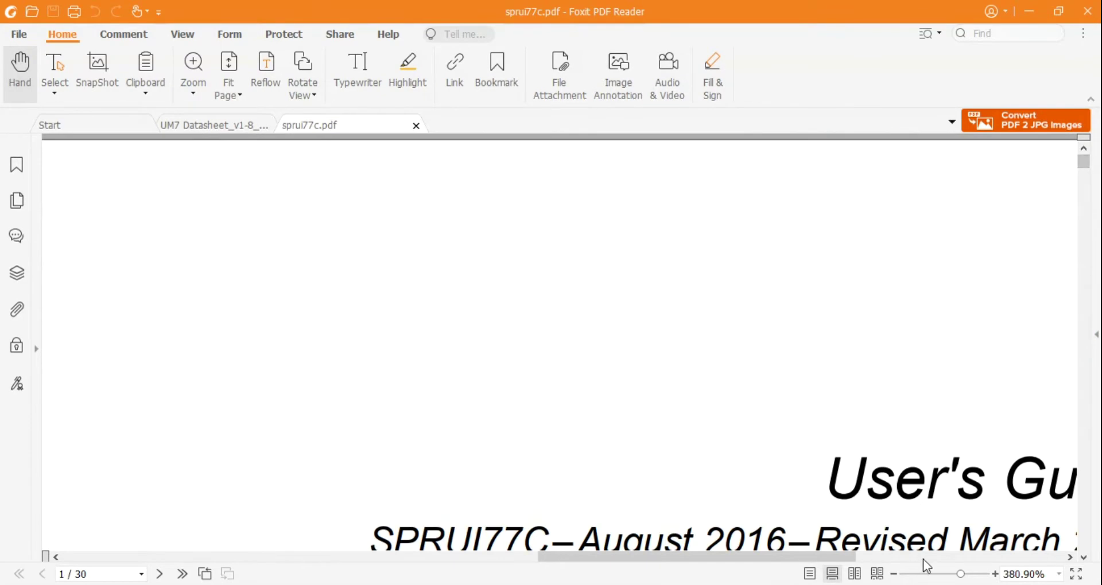
{"action": "left_click", "coordinate": [950, 574]}
{"action": "scroll", "coordinate": [624, 408], "scroll_direction": "down", "scroll_amount": 3}
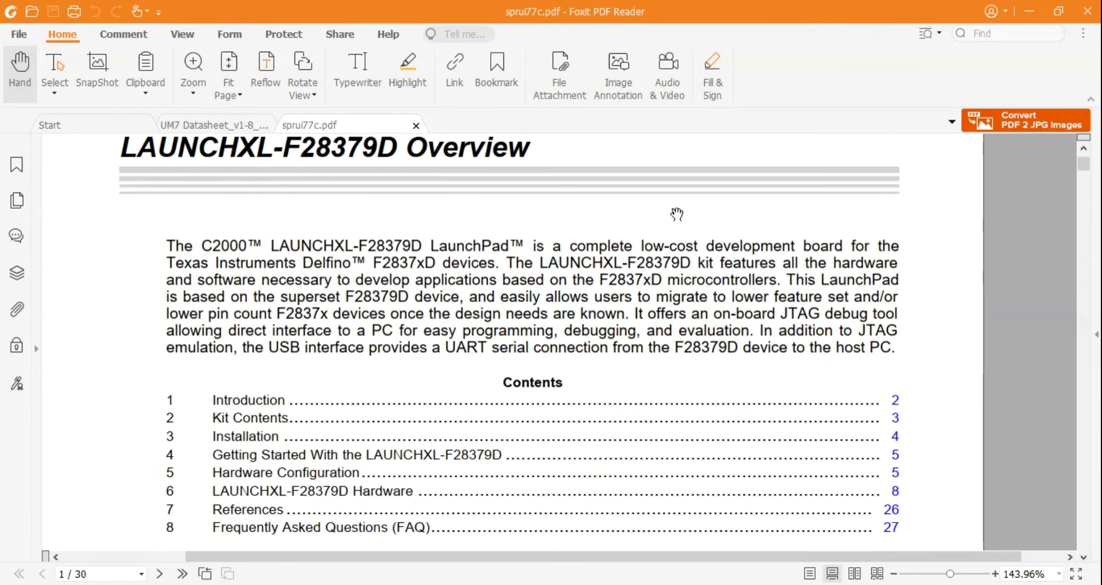
Skim the LAUNCHXL-F28379D user's guide from the overview through revisions and getting started to the power domain section on page 6
{"action": "scroll", "coordinate": [539, 231], "scroll_direction": "up", "scroll_amount": 1}
{"action": "scroll", "coordinate": [524, 236], "scroll_direction": "down", "scroll_amount": 12}
{"action": "scroll", "coordinate": [435, 279], "scroll_direction": "down", "scroll_amount": 18}
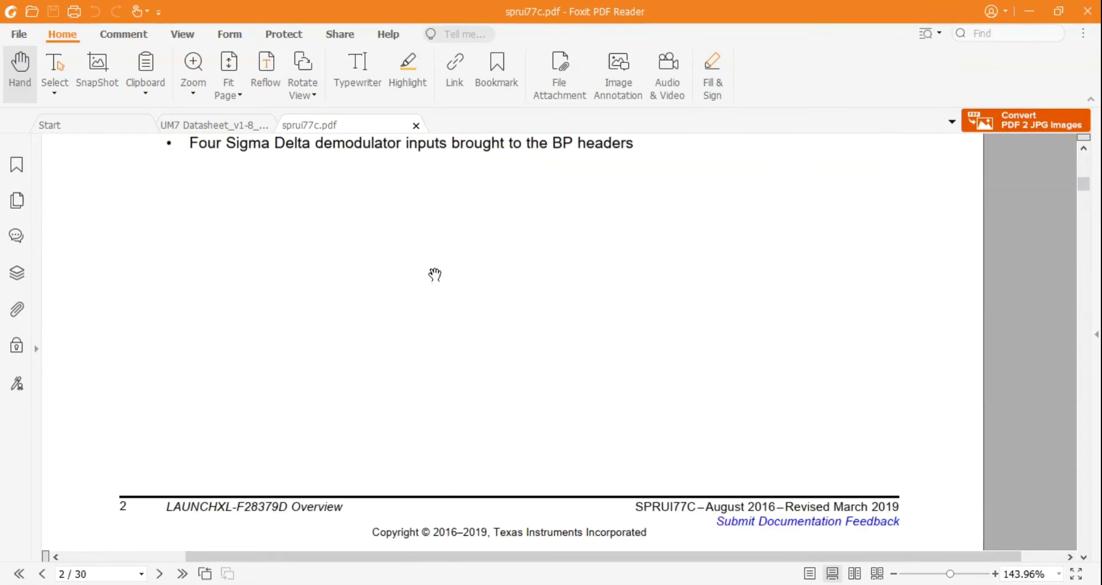
{"action": "scroll", "coordinate": [779, 266], "scroll_direction": "down", "scroll_amount": 5}
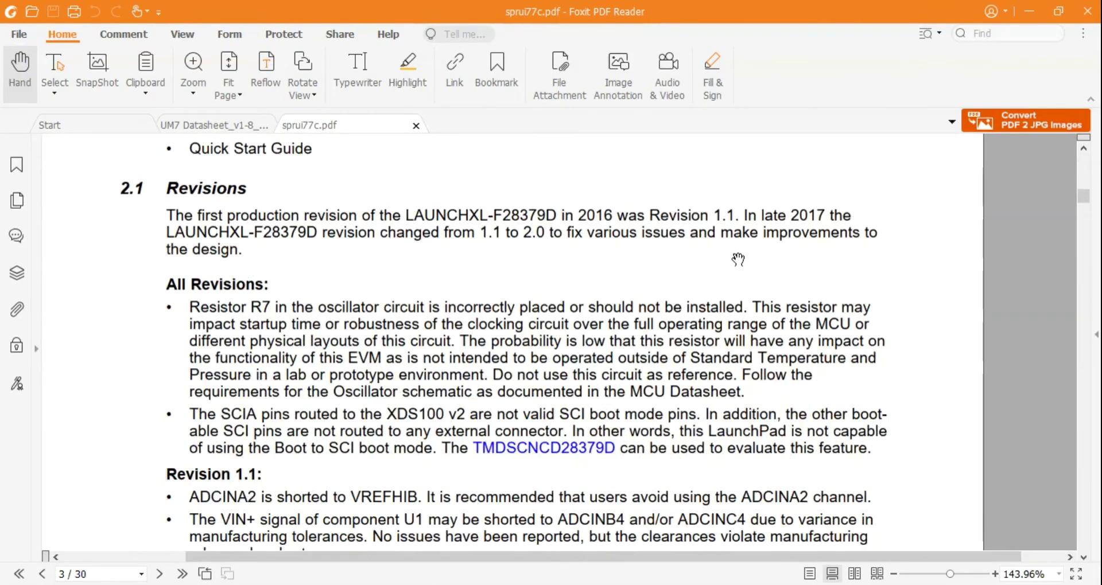
{"action": "scroll", "coordinate": [738, 260], "scroll_direction": "down", "scroll_amount": 15}
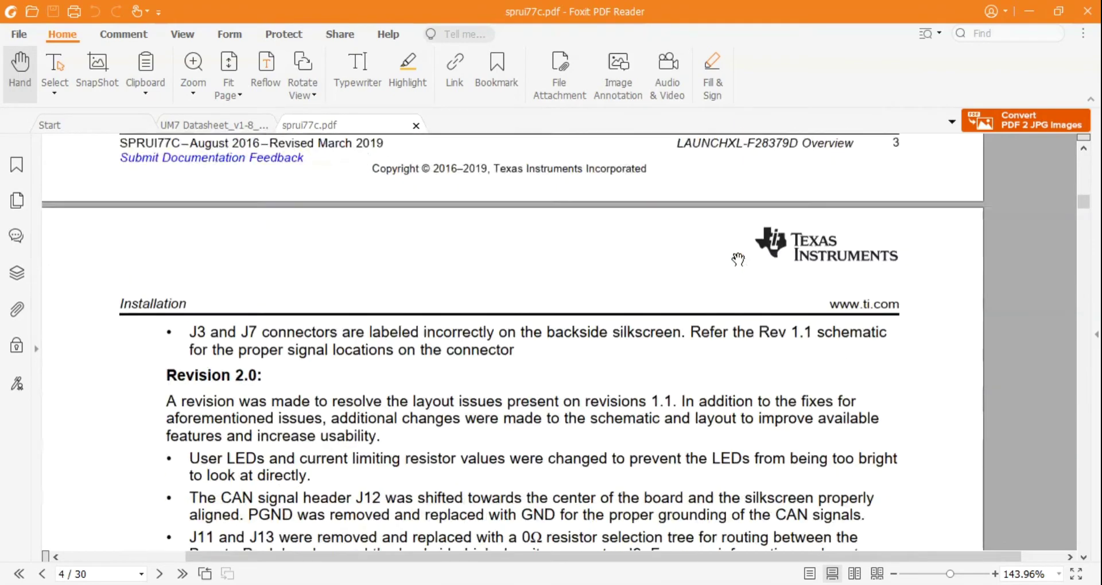
{"action": "scroll", "coordinate": [737, 258], "scroll_direction": "down", "scroll_amount": 12}
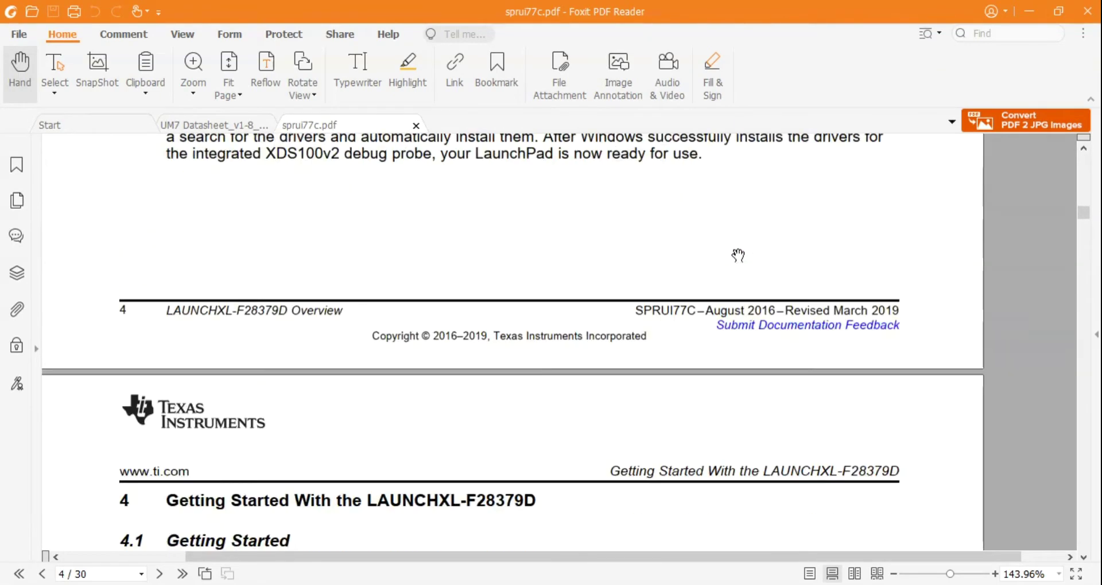
{"action": "scroll", "coordinate": [732, 230], "scroll_direction": "down", "scroll_amount": 12}
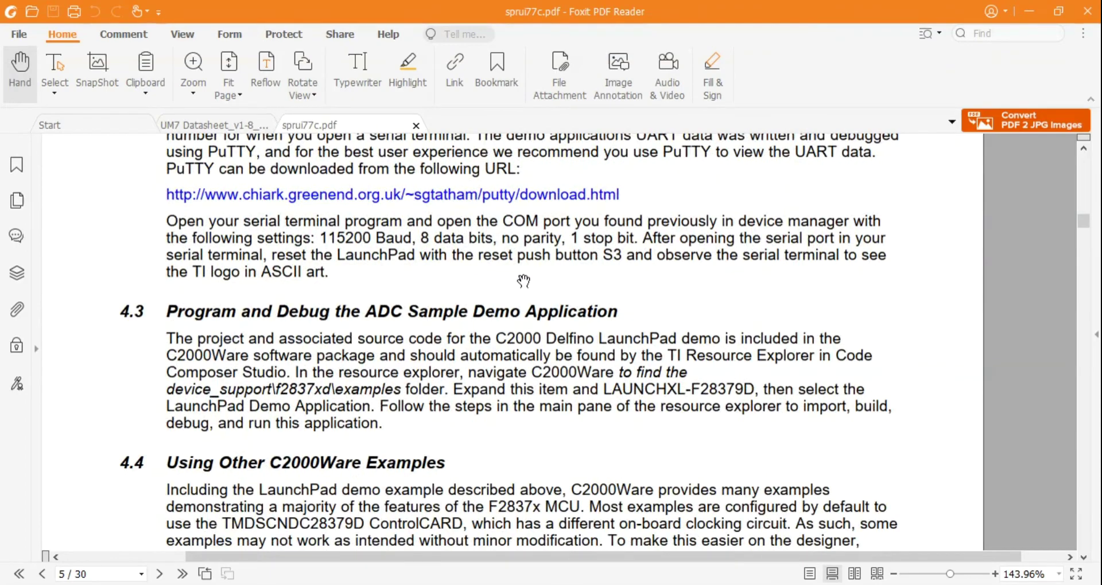
{"action": "scroll", "coordinate": [525, 278], "scroll_direction": "down", "scroll_amount": 12}
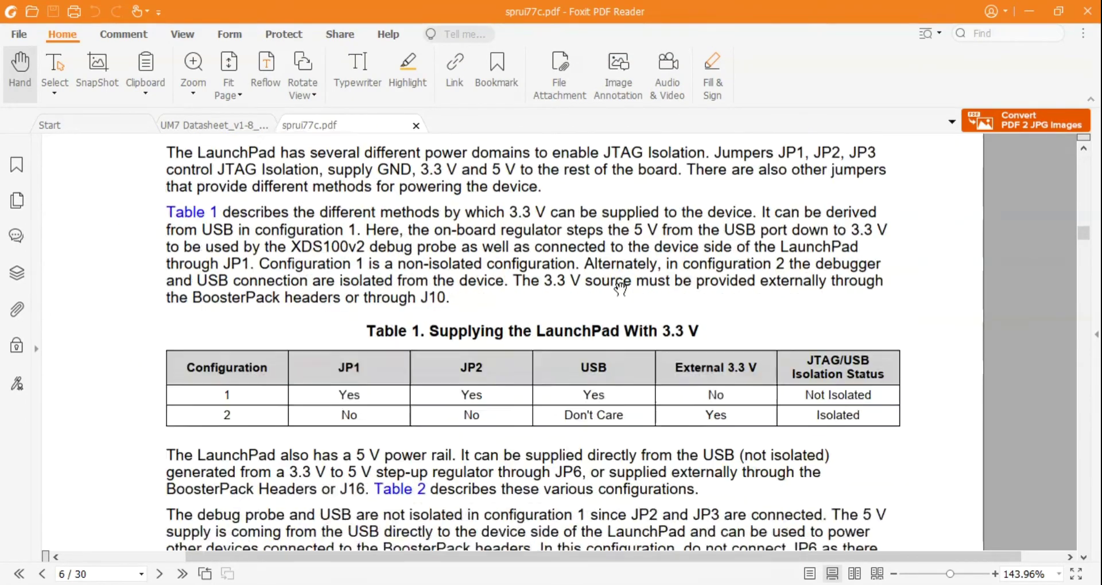
Examine Table 1 and Table 2 on supplying the LaunchPad with 3.3 V and 5 V
{"action": "left_click_drag", "start_coordinate": [367, 182], "coordinate": [706, 186]}
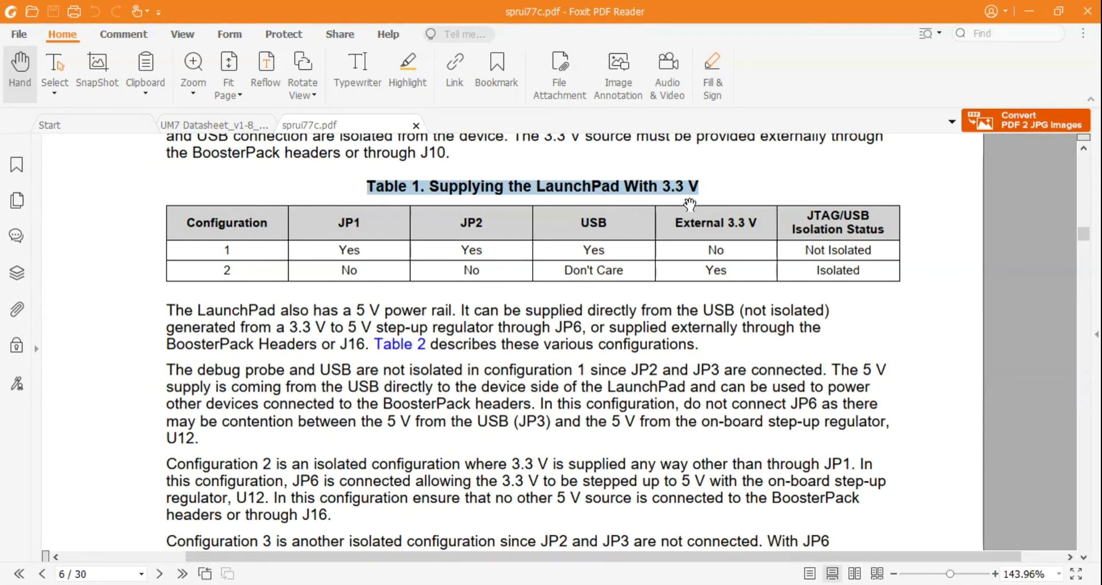
{"action": "left_click", "coordinate": [876, 312]}
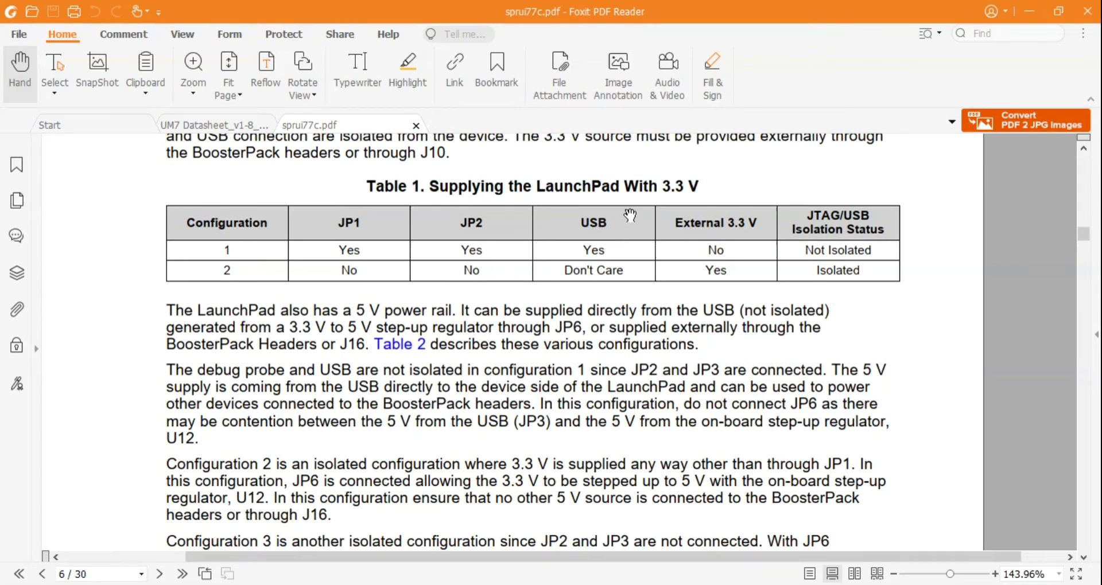
{"action": "scroll", "coordinate": [534, 337], "scroll_direction": "down", "scroll_amount": 3}
{"action": "scroll", "coordinate": [534, 338], "scroll_direction": "down", "scroll_amount": 3}
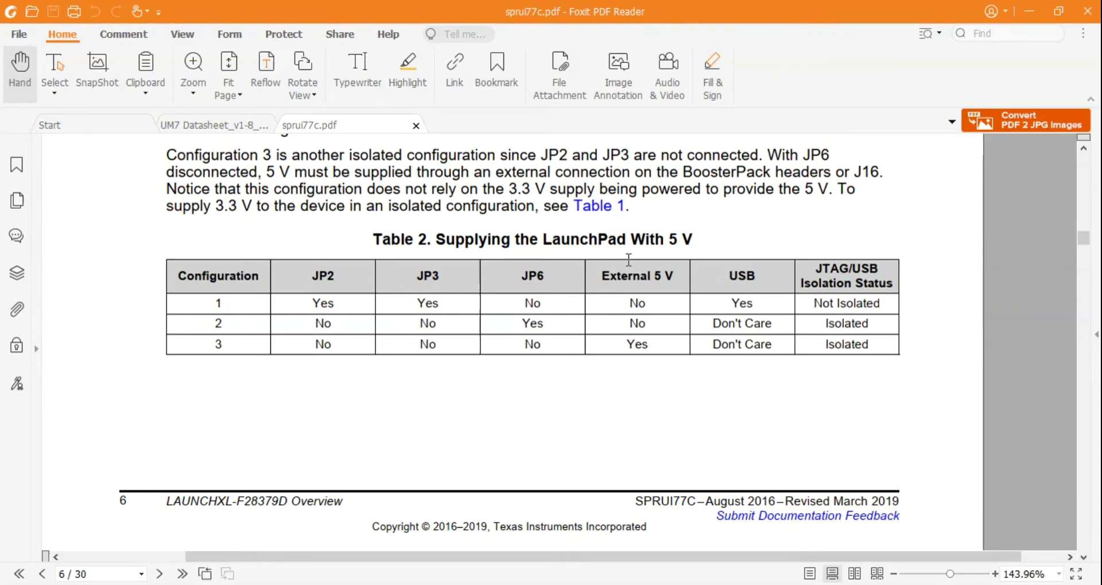
Read through the switch S1 signal table and the LaunchPad pin out and pin mux tables, continuing to the block diagram
{"action": "scroll", "coordinate": [628, 260], "scroll_direction": "down", "scroll_amount": 12}
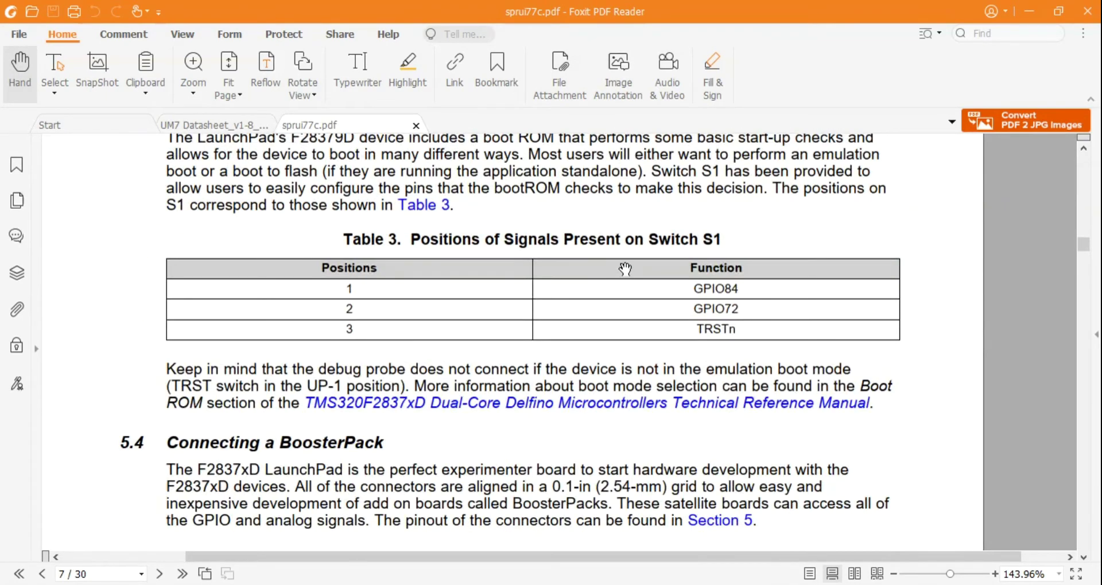
{"action": "scroll", "coordinate": [628, 262], "scroll_direction": "down", "scroll_amount": 15}
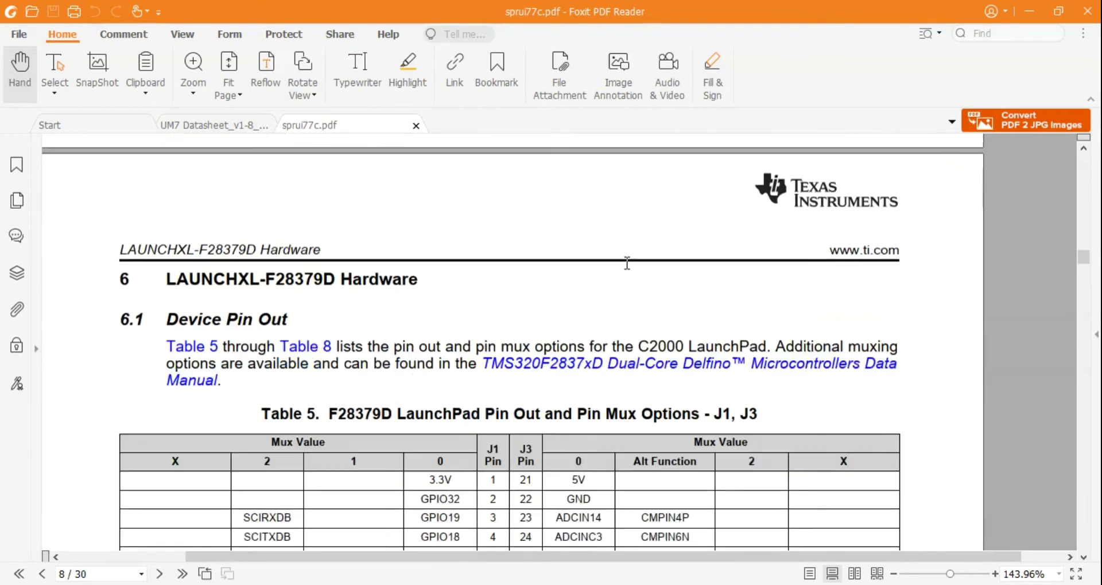
{"action": "left_click_drag", "start_coordinate": [432, 198], "coordinate": [422, 282]}
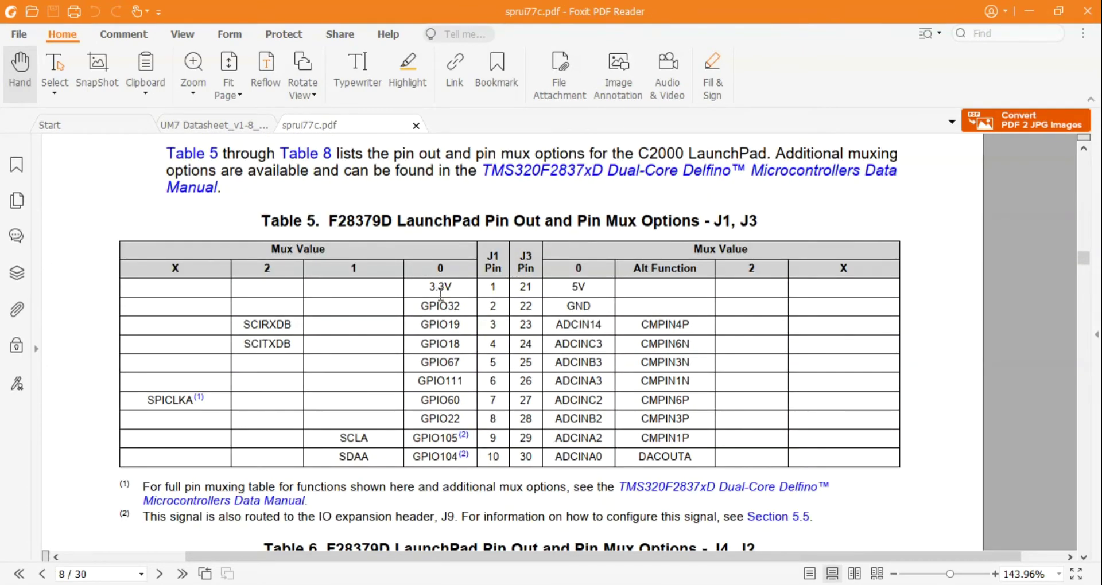
{"action": "scroll", "coordinate": [442, 347], "scroll_direction": "down", "scroll_amount": 15}
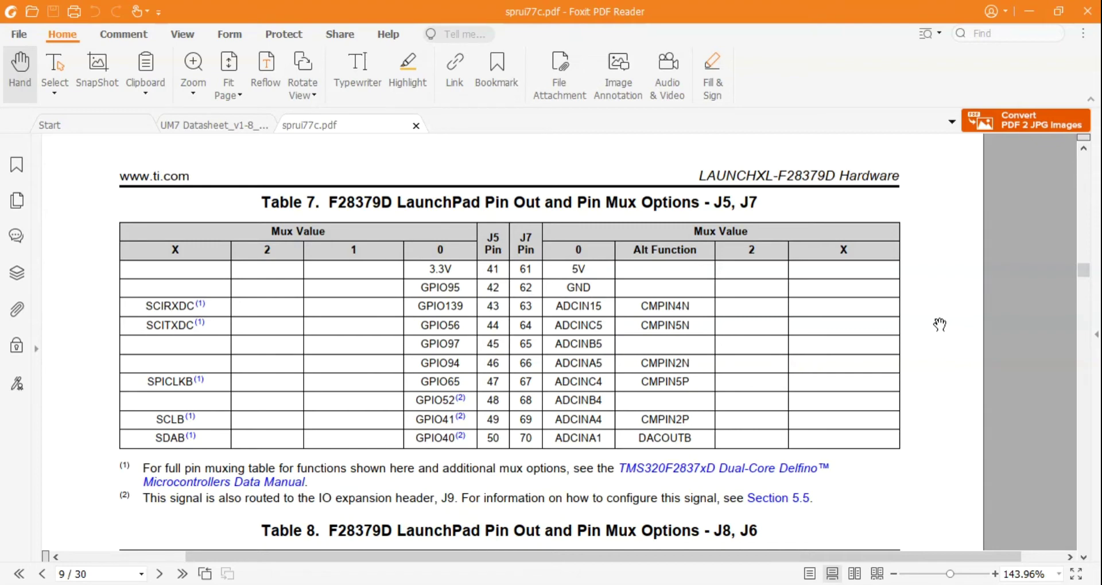
{"action": "scroll", "coordinate": [844, 321], "scroll_direction": "down", "scroll_amount": 5}
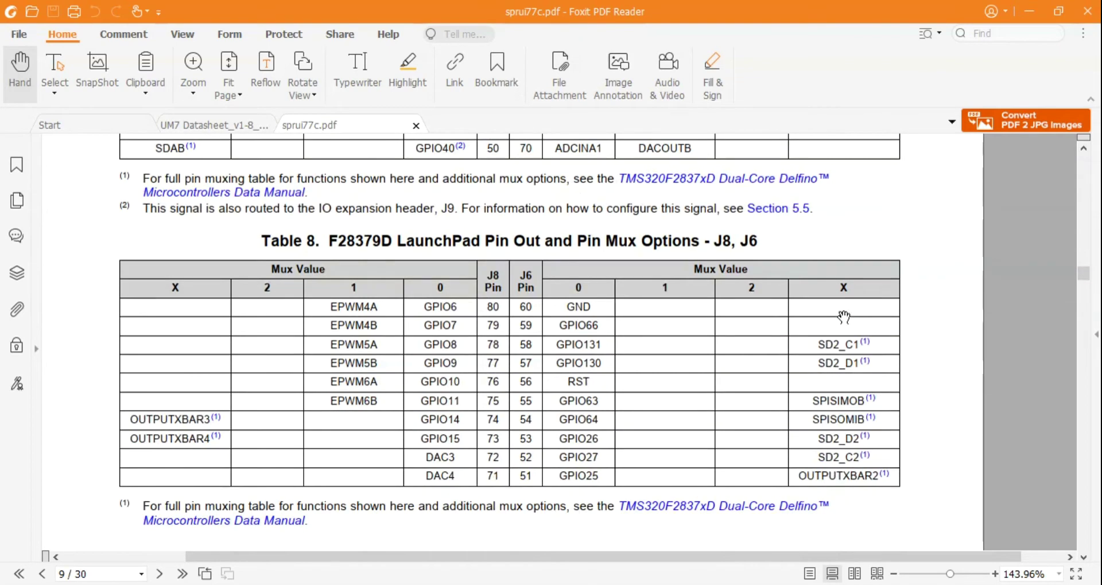
{"action": "scroll", "coordinate": [842, 319], "scroll_direction": "down", "scroll_amount": 2}
{"action": "scroll", "coordinate": [819, 268], "scroll_direction": "down", "scroll_amount": 5}
{"action": "scroll", "coordinate": [820, 268], "scroll_direction": "down", "scroll_amount": 10}
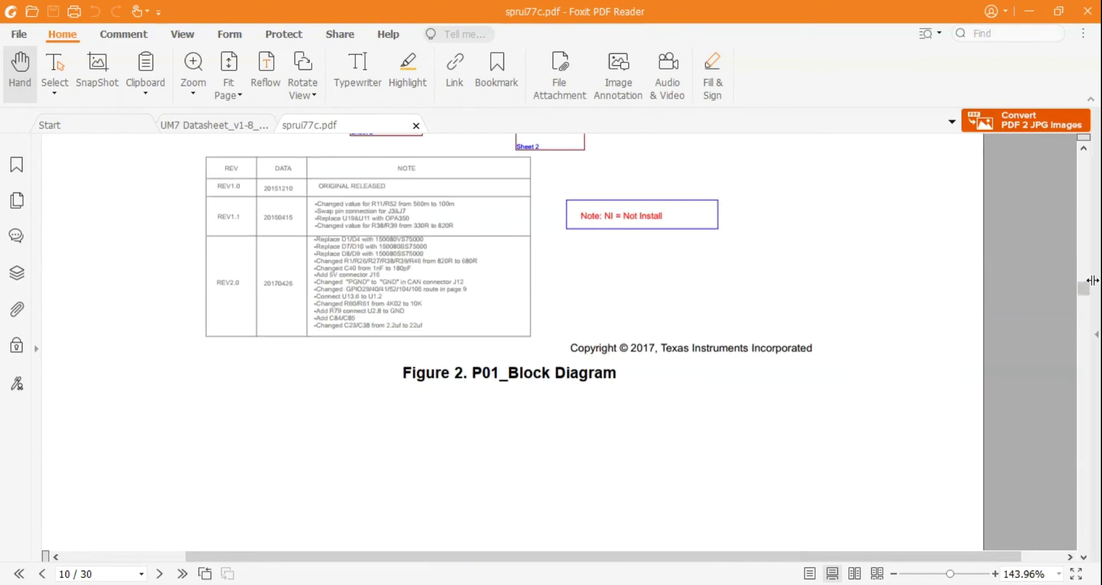
Examine the red and blue LED circuit beside PWM_DAC in Figure 6 on page 13 at 380.90% zoom for its GPIO connections
{"action": "left_click_drag", "start_coordinate": [1084, 291], "coordinate": [1080, 335]}
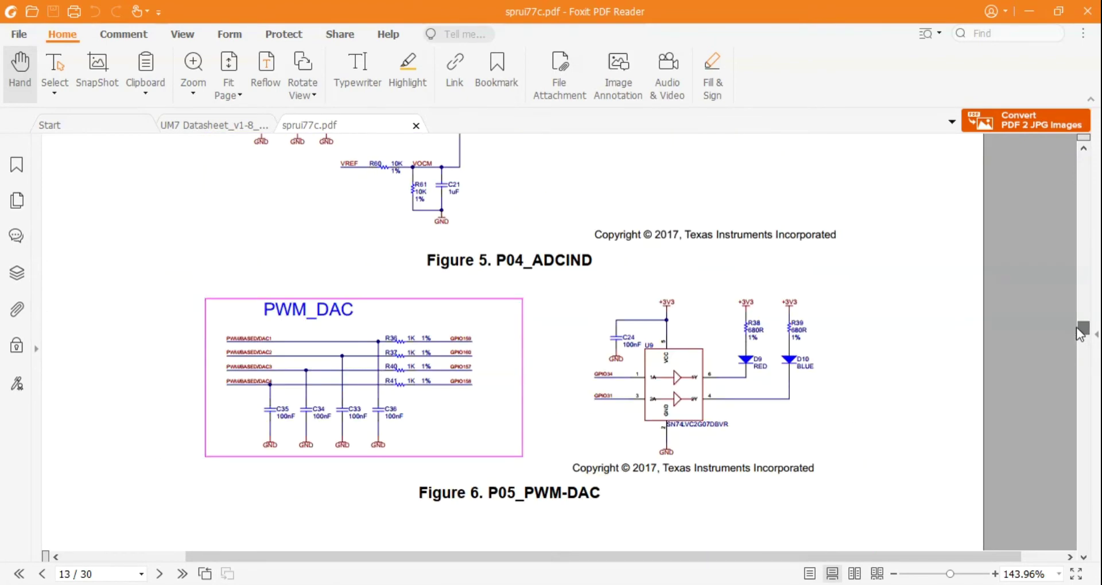
{"action": "left_click_drag", "start_coordinate": [950, 574], "coordinate": [954, 574]}
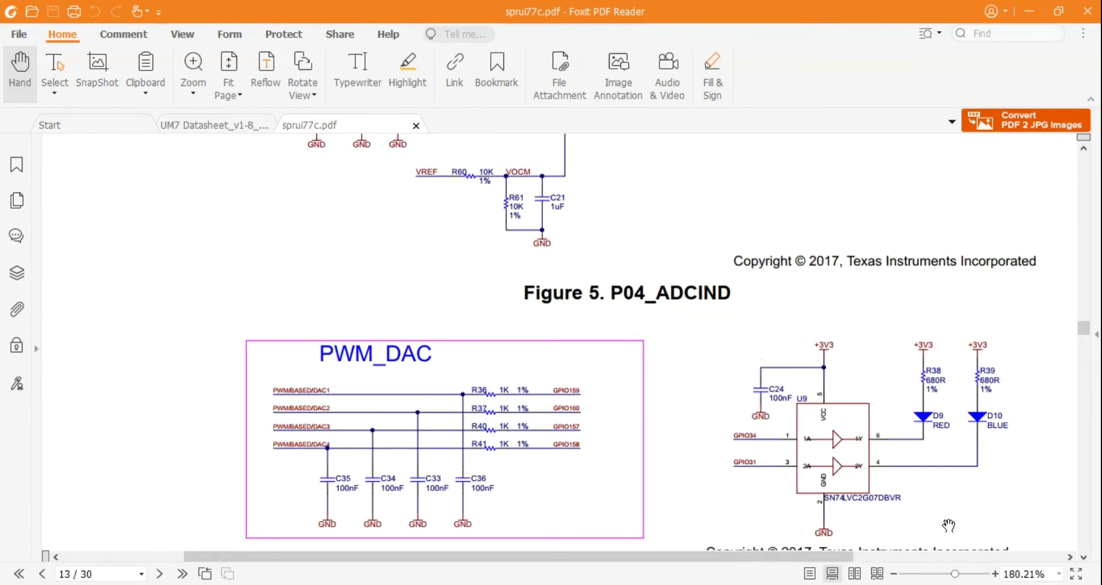
{"action": "left_click_drag", "start_coordinate": [948, 538], "coordinate": [838, 476]}
{"action": "left_click_drag", "start_coordinate": [955, 574], "coordinate": [961, 574]}
{"action": "left_click_drag", "start_coordinate": [882, 484], "coordinate": [652, 364]}
{"action": "left_click_drag", "start_coordinate": [919, 494], "coordinate": [487, 333]}
{"action": "left_click_drag", "start_coordinate": [804, 505], "coordinate": [769, 445]}
{"action": "left_click_drag", "start_coordinate": [964, 476], "coordinate": [721, 490]}
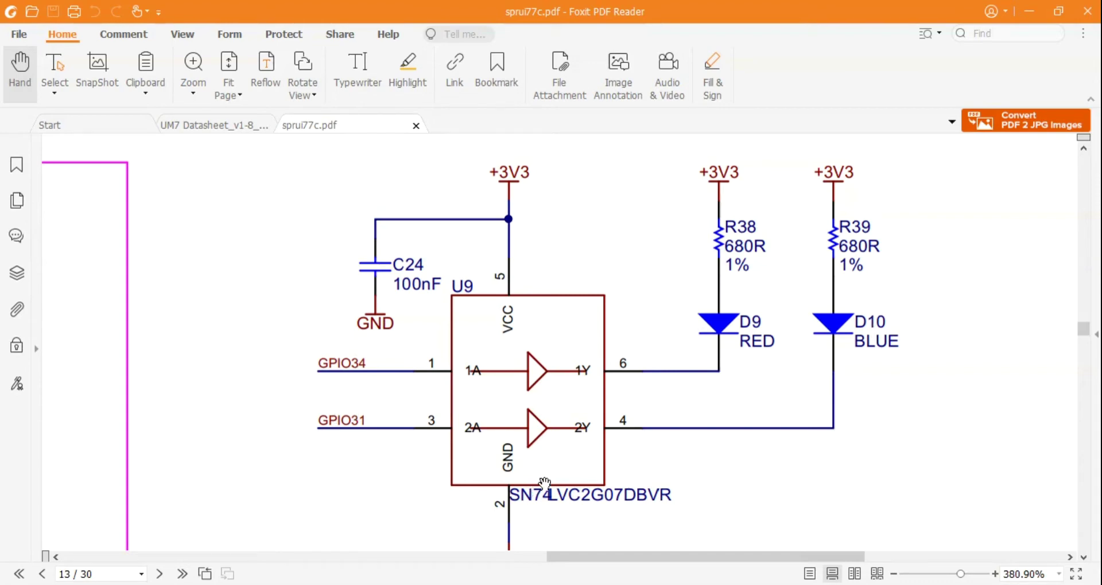
Switch to the LaunchXLF28379D Simulink model and open the Embedded Coder Support Package for Texas Instruments C2000 Processors block library
{"action": "key", "text": "alt+Tab"}
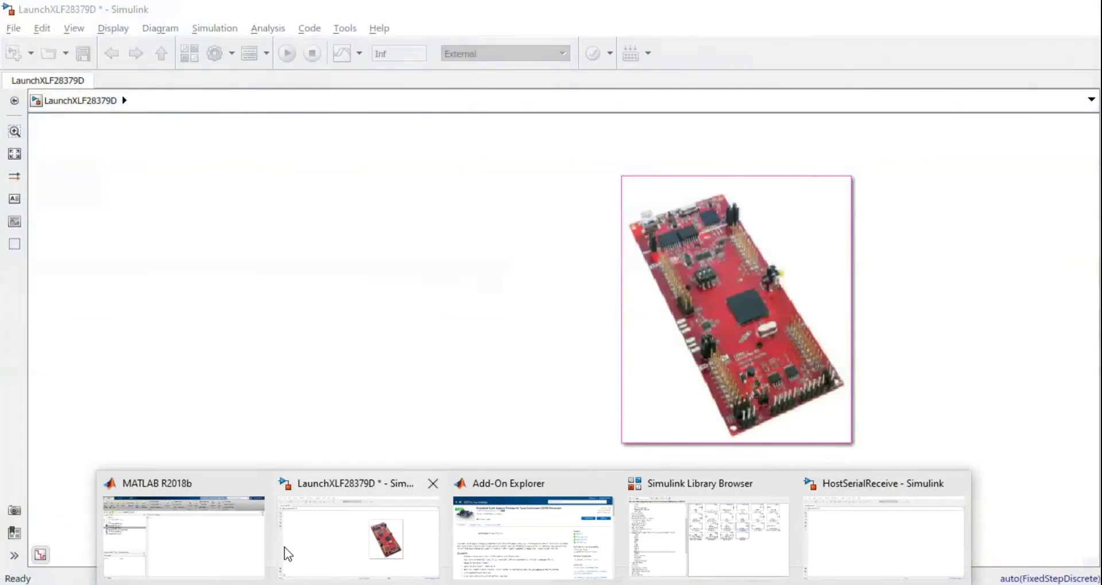
{"action": "left_click", "coordinate": [210, 536]}
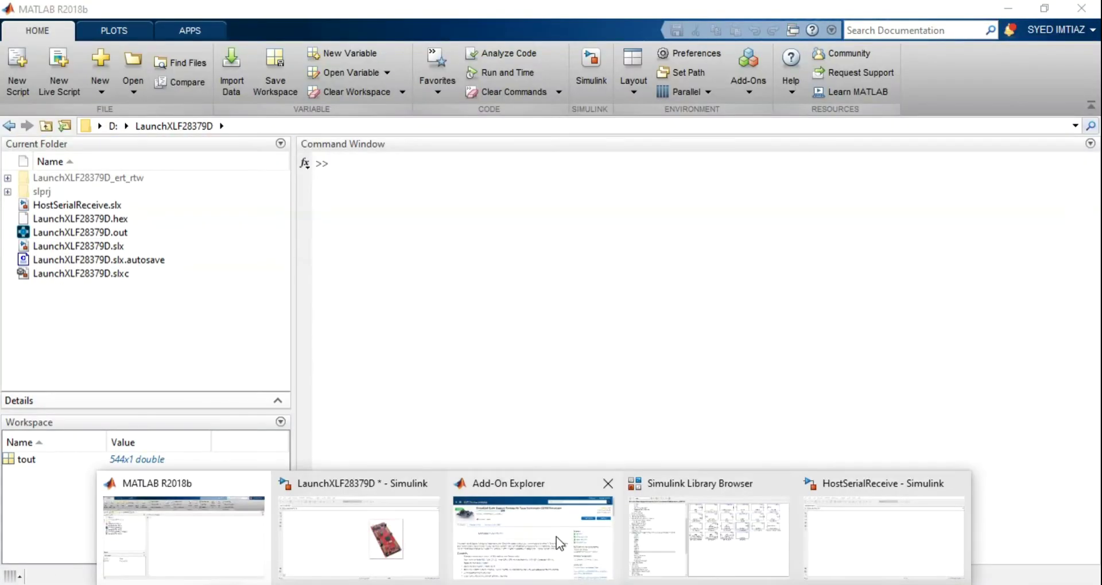
{"action": "left_click", "coordinate": [371, 546]}
{"action": "left_click", "coordinate": [190, 53]}
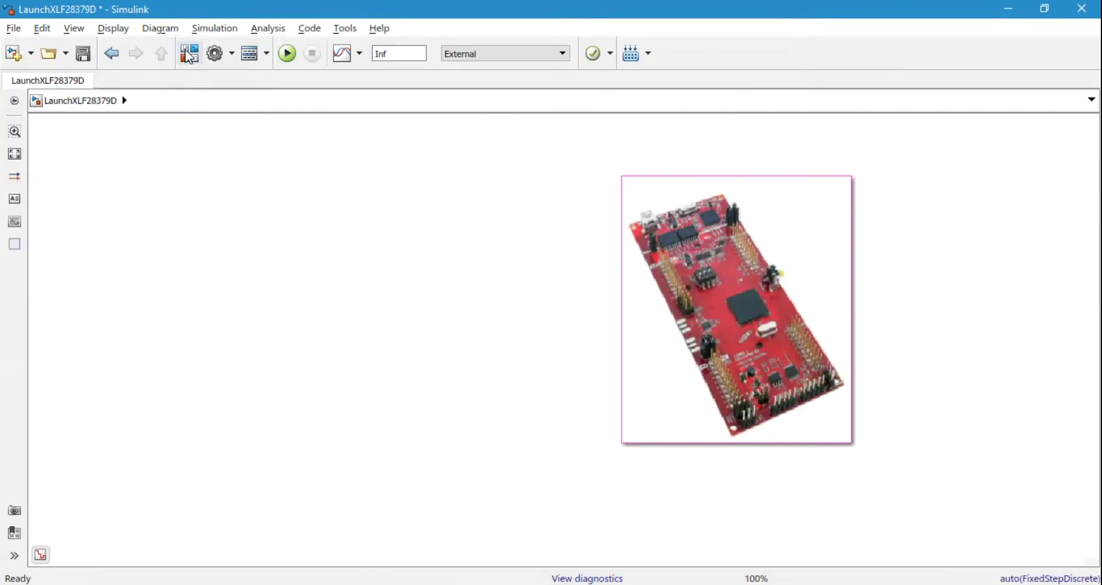
{"action": "left_click", "coordinate": [73, 265]}
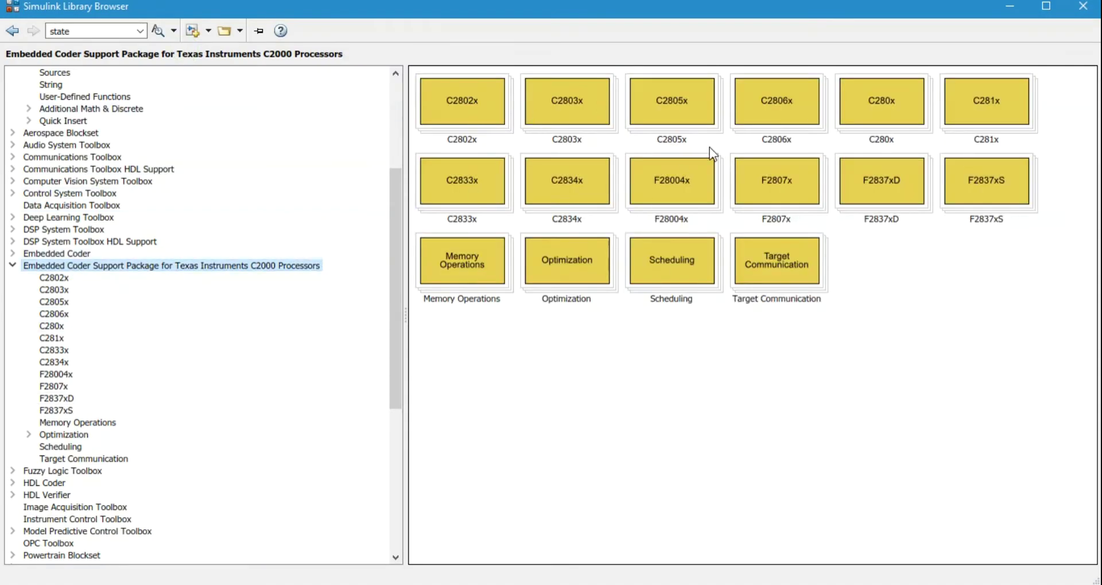
Add a Digital Output block from the F2837xD library to the LaunchXLF28379D model
{"action": "left_click", "coordinate": [773, 184]}
{"action": "double_click", "coordinate": [773, 183]}
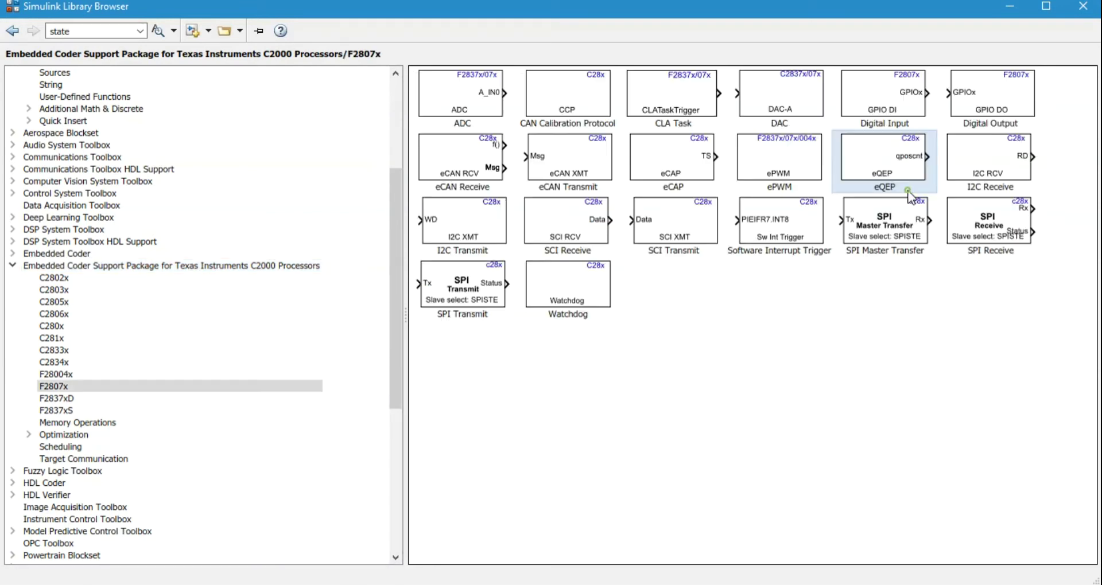
{"action": "left_click", "coordinate": [66, 403]}
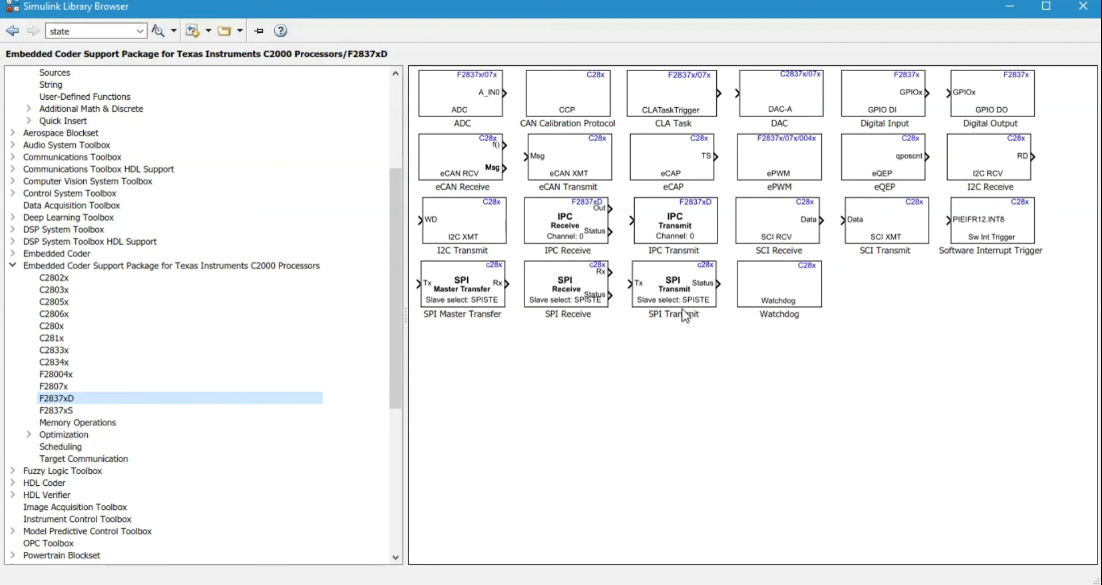
{"action": "left_click", "coordinate": [897, 370]}
{"action": "left_click", "coordinate": [1030, 343]}
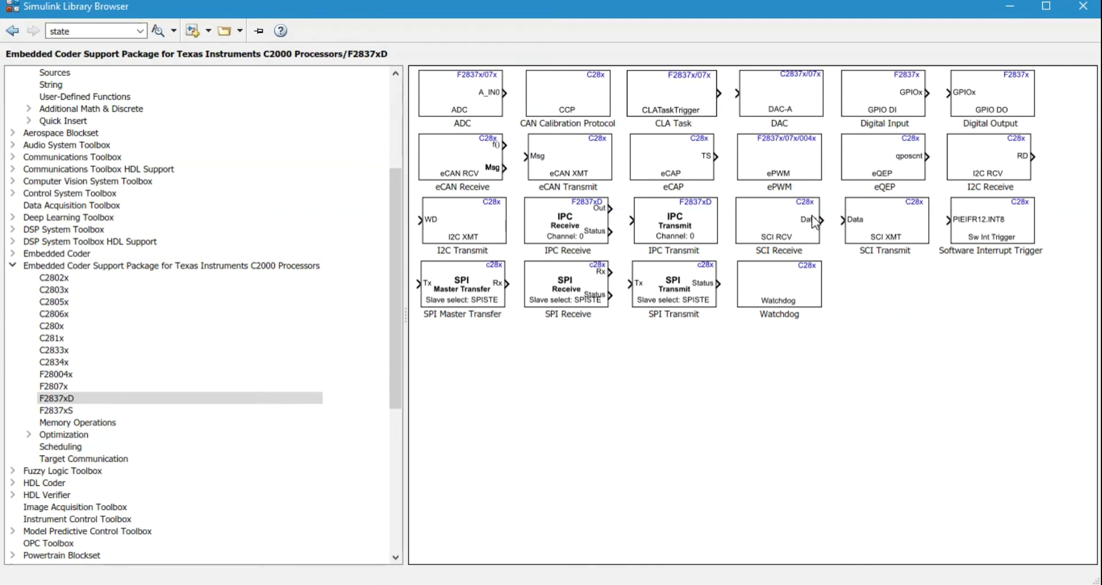
{"action": "right_click", "coordinate": [990, 96]}
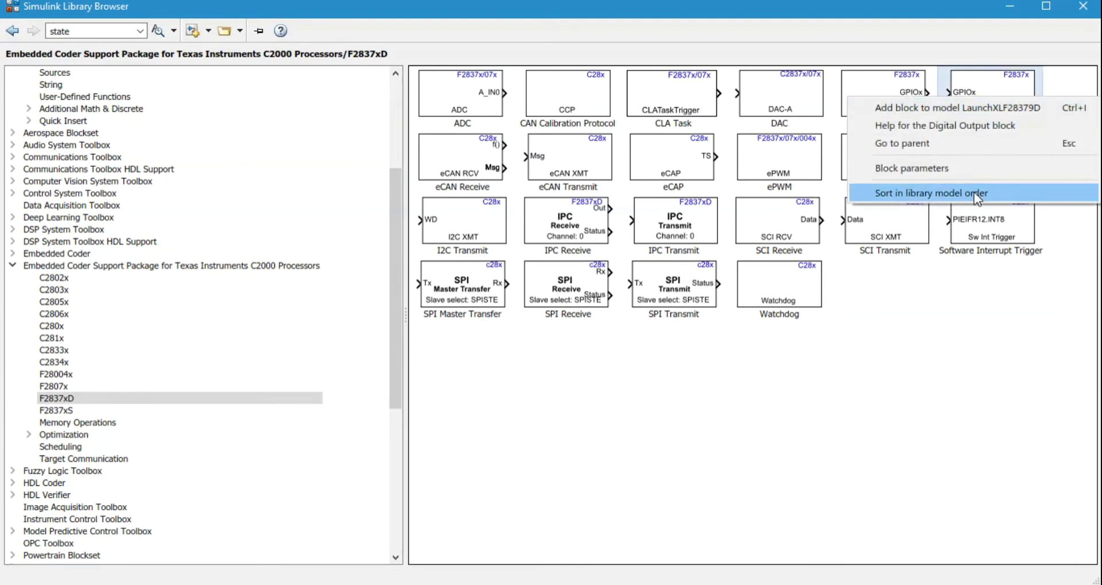
{"action": "left_click", "coordinate": [965, 110]}
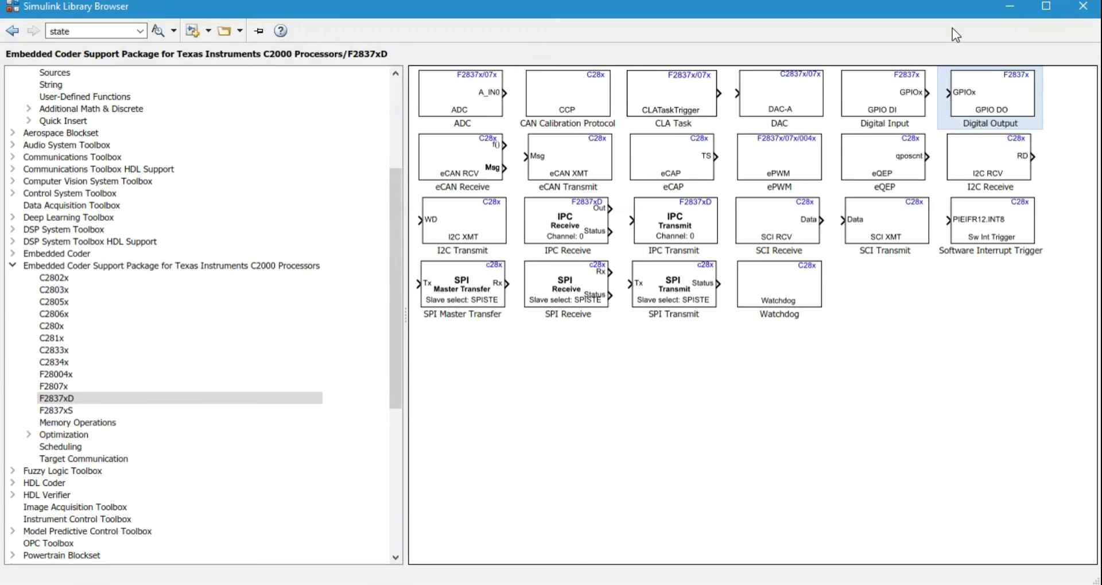
Move the Digital Output block to the open area beside the board picture and enlarge it
{"action": "left_click_drag", "start_coordinate": [583, 295], "coordinate": [449, 244]}
{"action": "scroll", "coordinate": [449, 244], "scroll_direction": "up", "scroll_amount": 1}
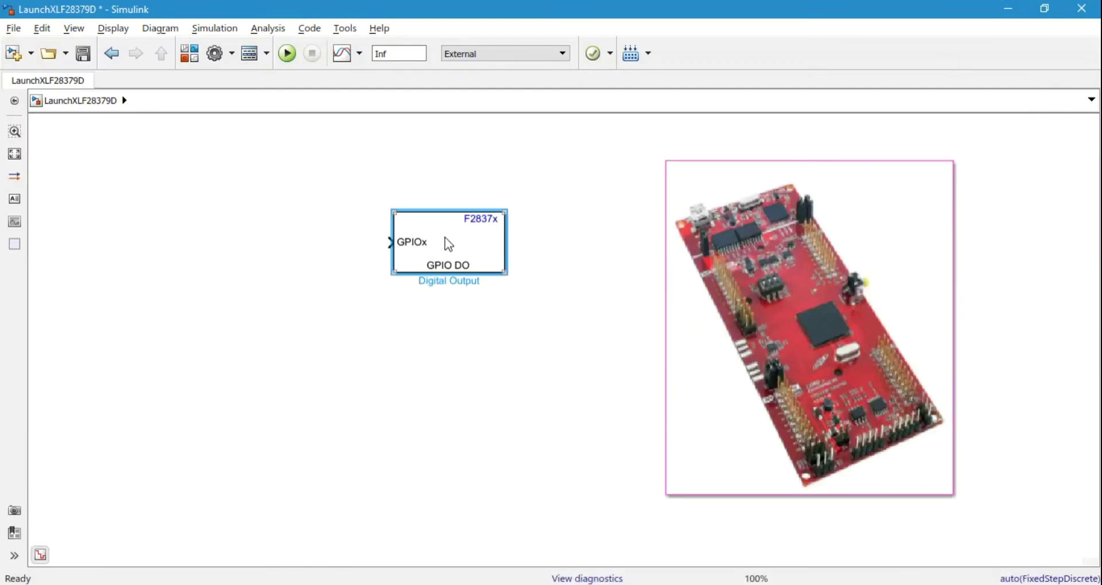
{"action": "left_click_drag", "start_coordinate": [506, 273], "coordinate": [577, 360]}
{"action": "left_click", "coordinate": [227, 292]}
Configure the Digital Output block for GPIO group GPIO24~GPIO31 with only GPIO31 selected and Toggle GPIO31 enabled
{"action": "double_click", "coordinate": [494, 293]}
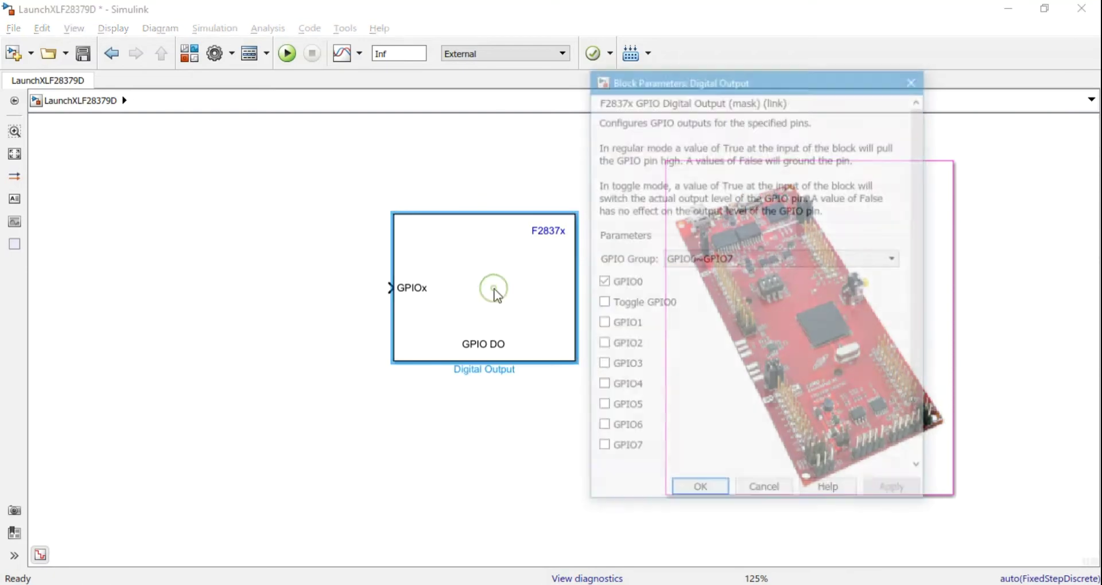
{"action": "left_click", "coordinate": [627, 289]}
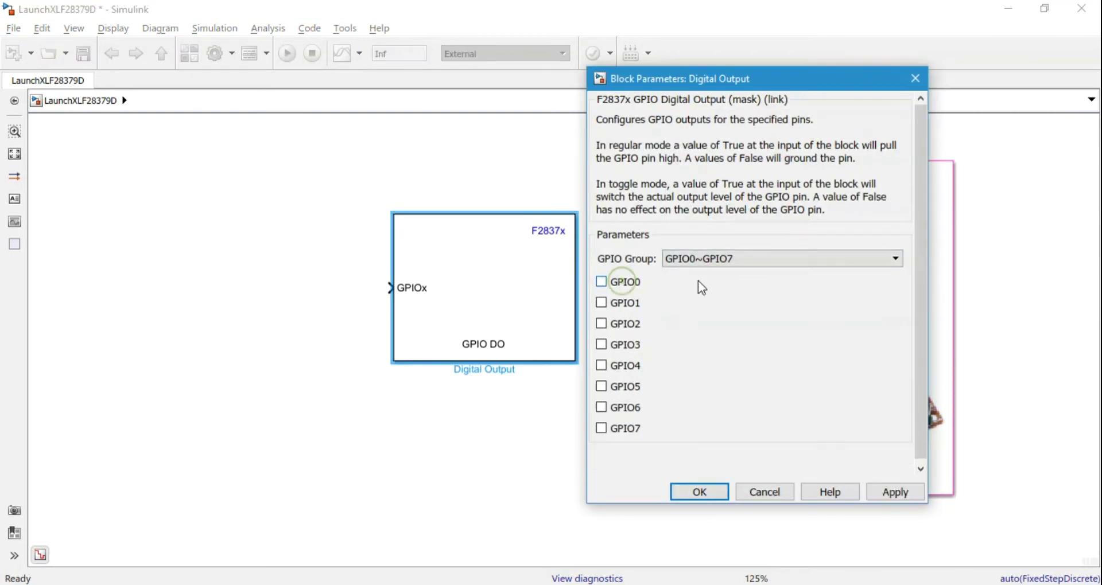
{"action": "left_click", "coordinate": [752, 258]}
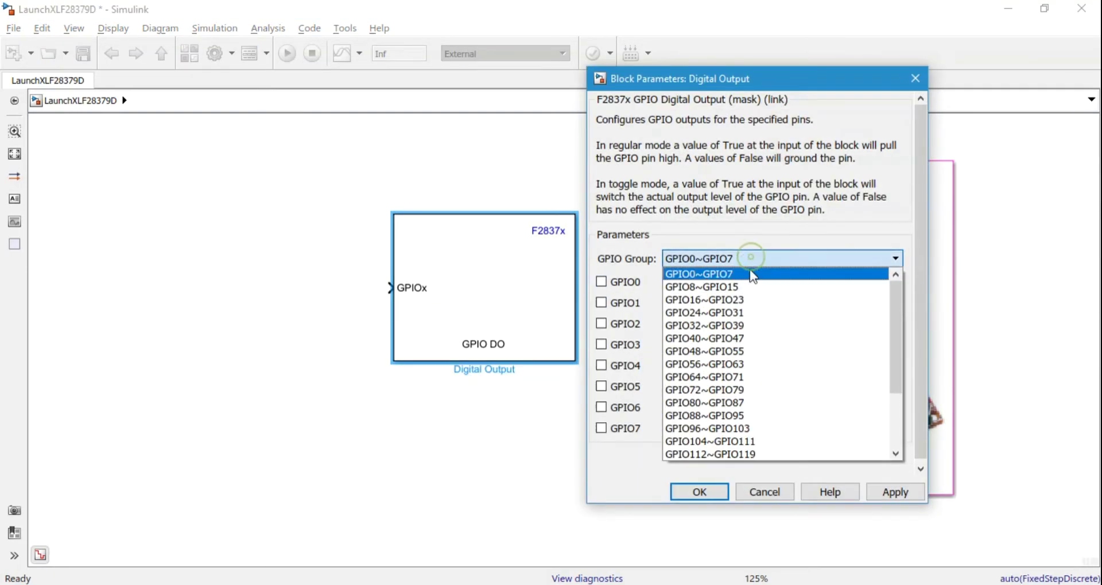
{"action": "left_click", "coordinate": [740, 313]}
{"action": "left_click", "coordinate": [602, 451]}
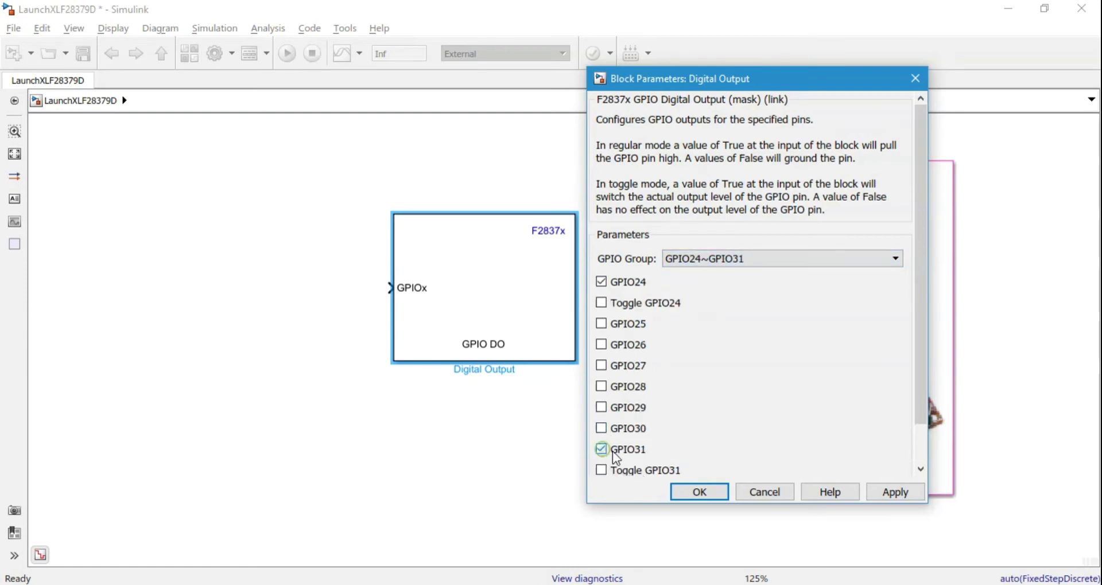
{"action": "left_click", "coordinate": [601, 473]}
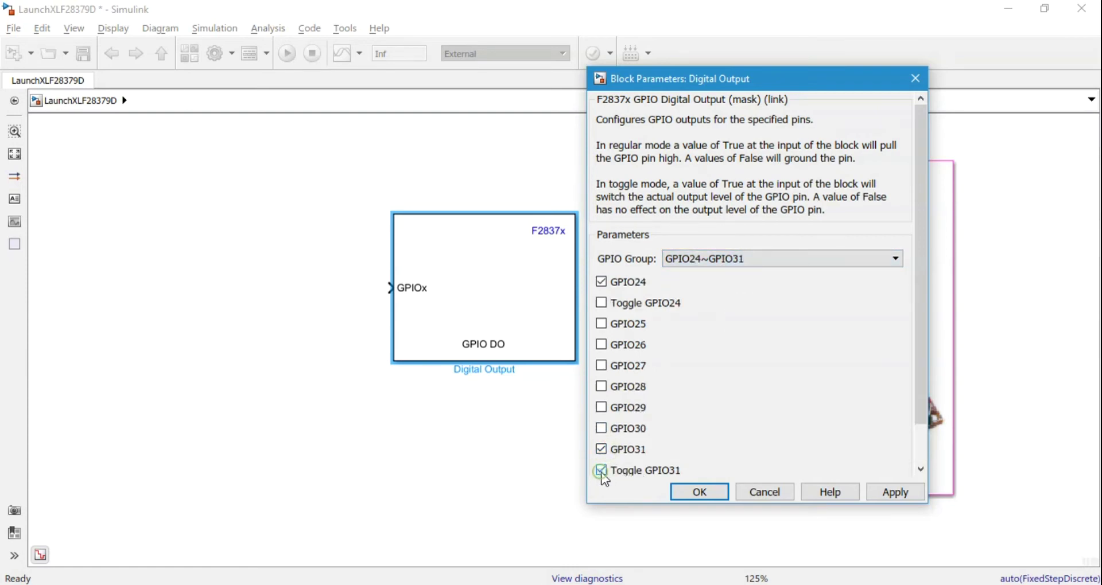
{"action": "left_click", "coordinate": [706, 493]}
{"action": "left_click", "coordinate": [485, 304]}
{"action": "left_click", "coordinate": [622, 282]}
{"action": "left_click", "coordinate": [701, 492]}
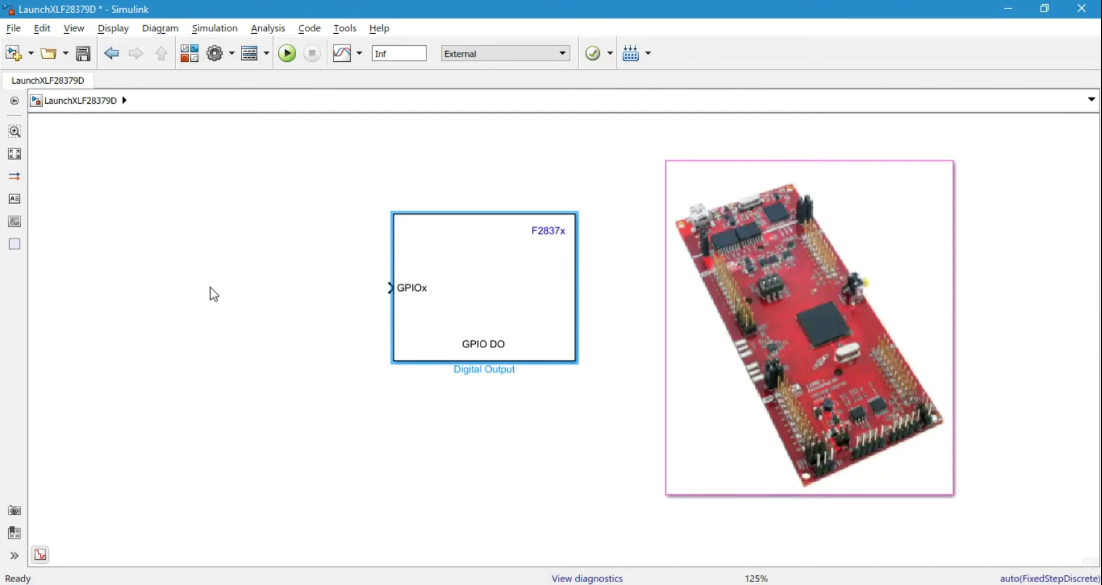
Add a Constant block from Simulink/Sources on the input side of the Digital Output block
{"action": "left_click", "coordinate": [196, 296]}
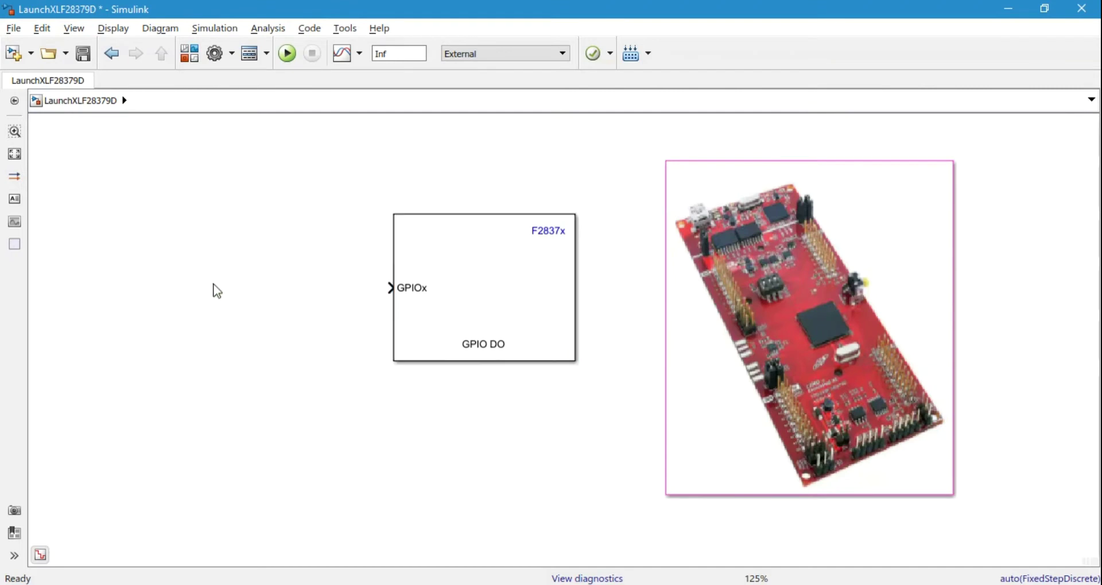
{"action": "double_click", "coordinate": [216, 287]}
{"action": "type", "text": "const"}
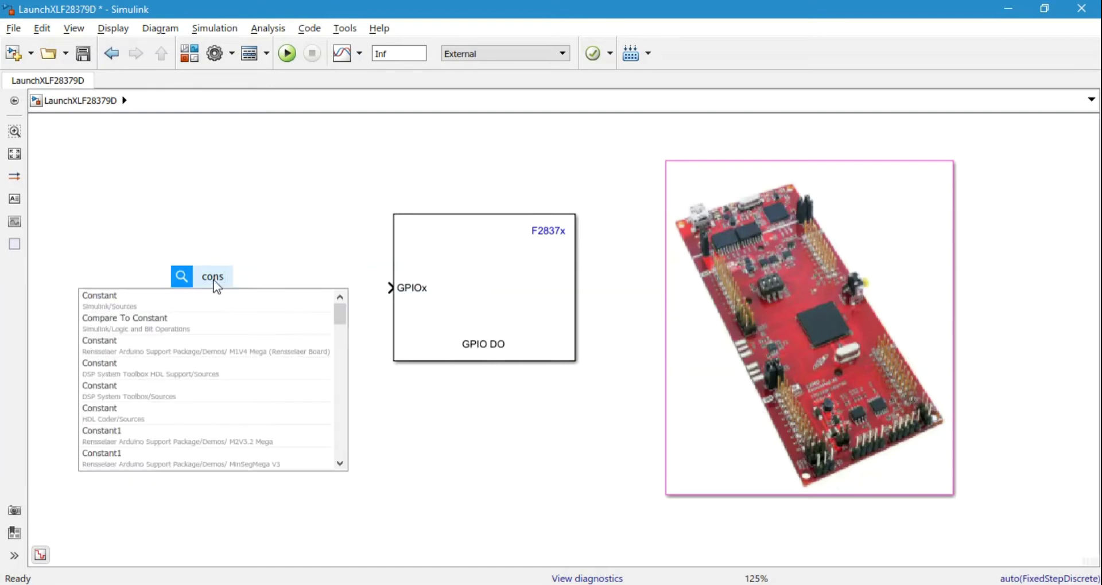
{"action": "key", "text": "Return"}
Set the Constant block's sample time to 0.5 and connect it to the Digital Output block's GPIOx input
{"action": "key", "text": "Escape"}
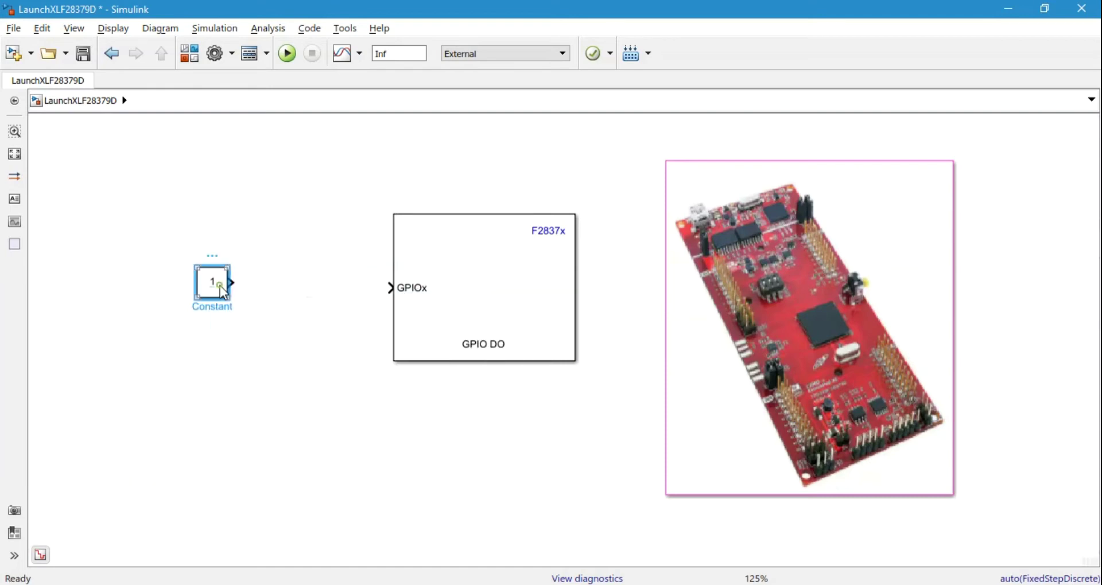
{"action": "key", "text": "Return"}
{"action": "double_click", "coordinate": [295, 358]}
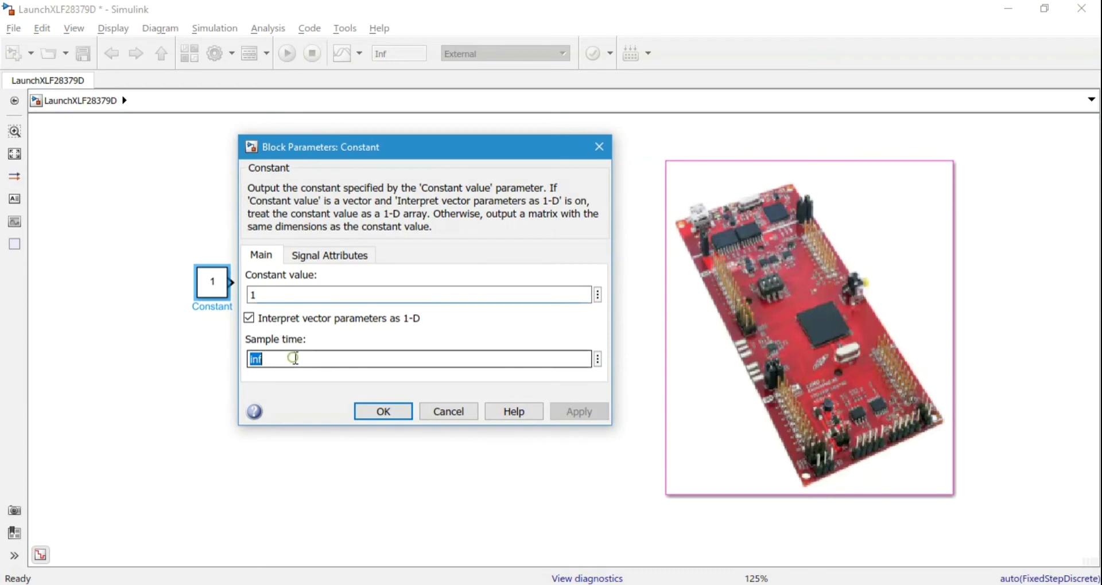
{"action": "type", "text": "0.5"}
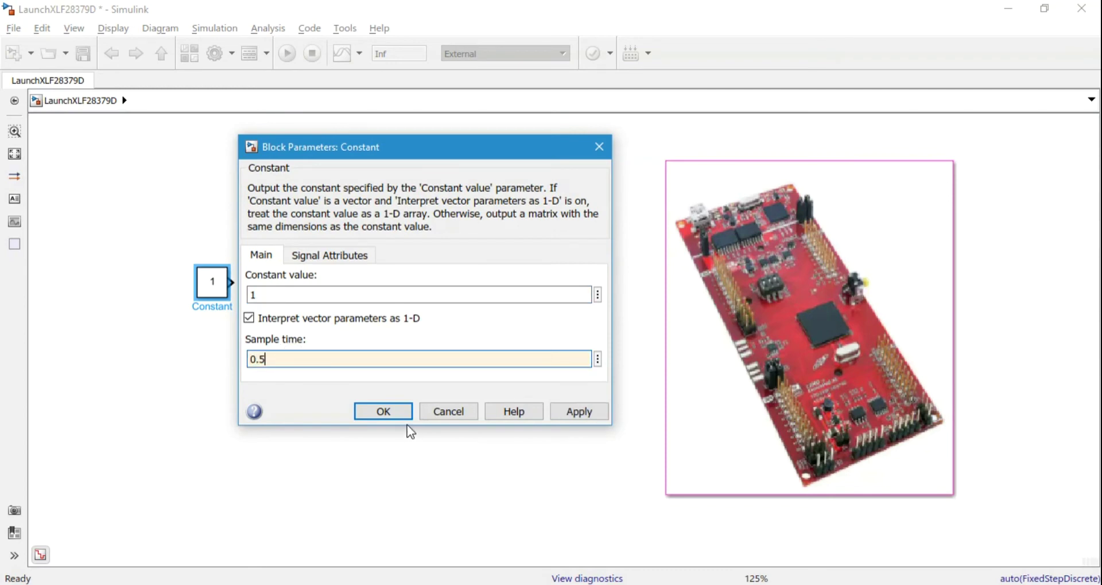
{"action": "left_click", "coordinate": [391, 407]}
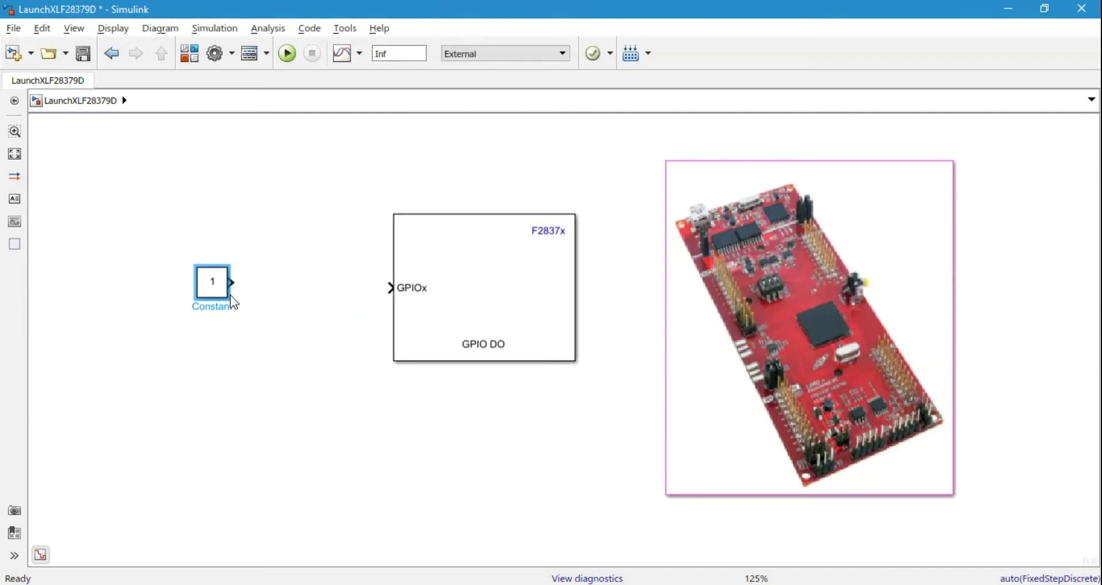
{"action": "left_click_drag", "start_coordinate": [225, 295], "coordinate": [277, 301]}
{"action": "left_click", "coordinate": [315, 288]}
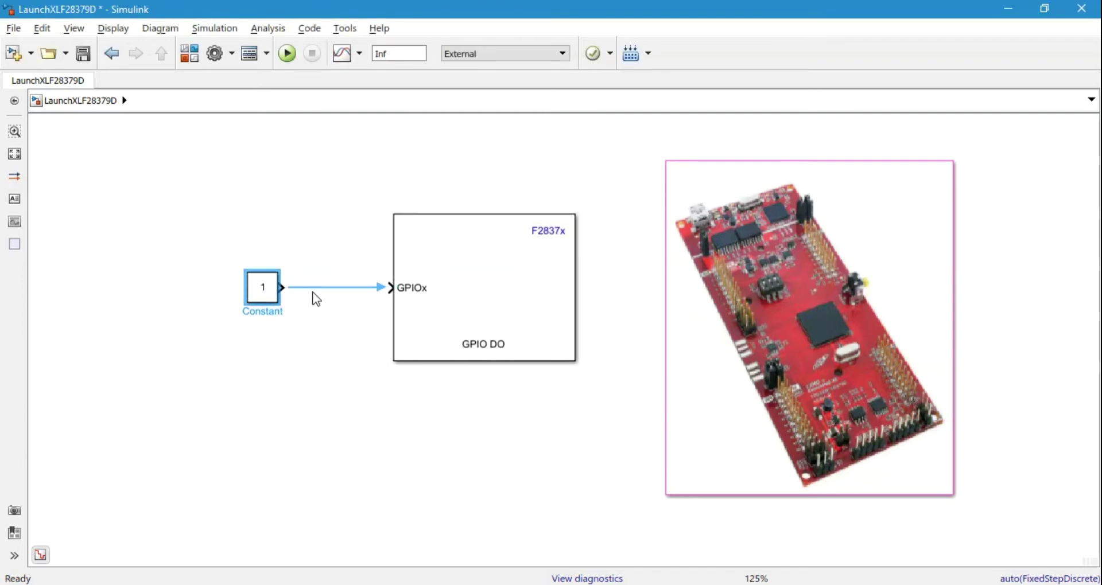
Check the Digital Output block's pin selection, consult the LED circuit in sprui77c.pdf in Foxit PDF Reader, and return to the Simulink model
{"action": "double_click", "coordinate": [468, 299]}
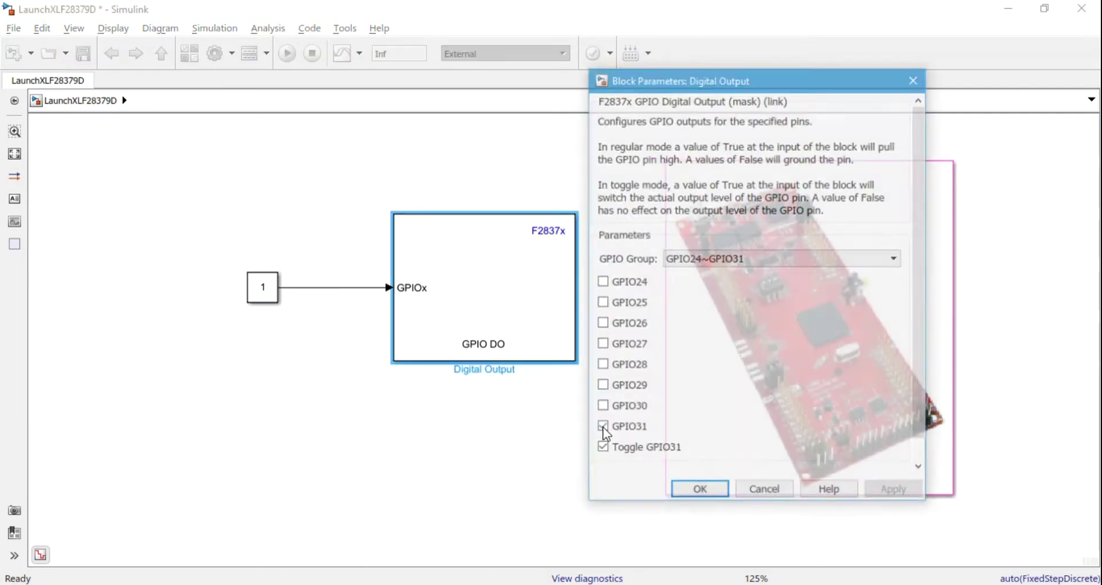
{"action": "left_click", "coordinate": [698, 491]}
{"action": "left_click", "coordinate": [509, 432]}
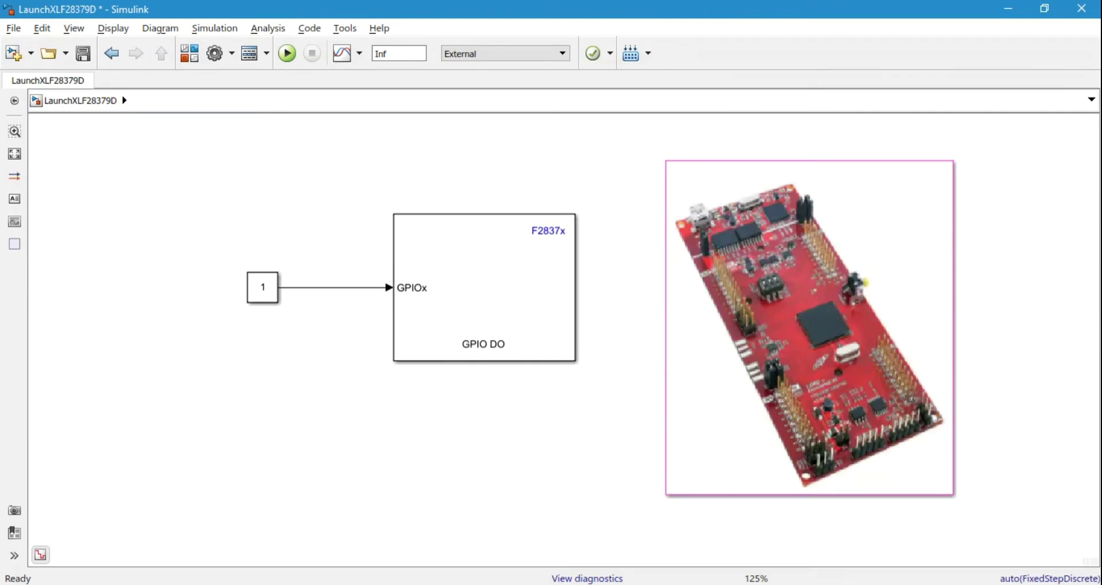
{"action": "left_click", "coordinate": [545, 583]}
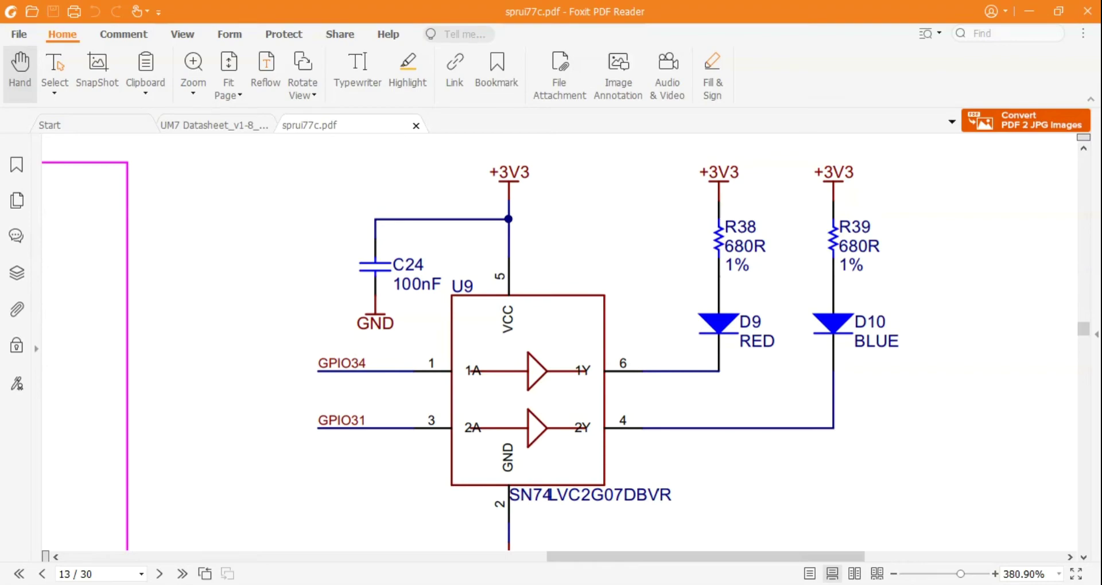
{"action": "key", "text": "alt+Tab"}
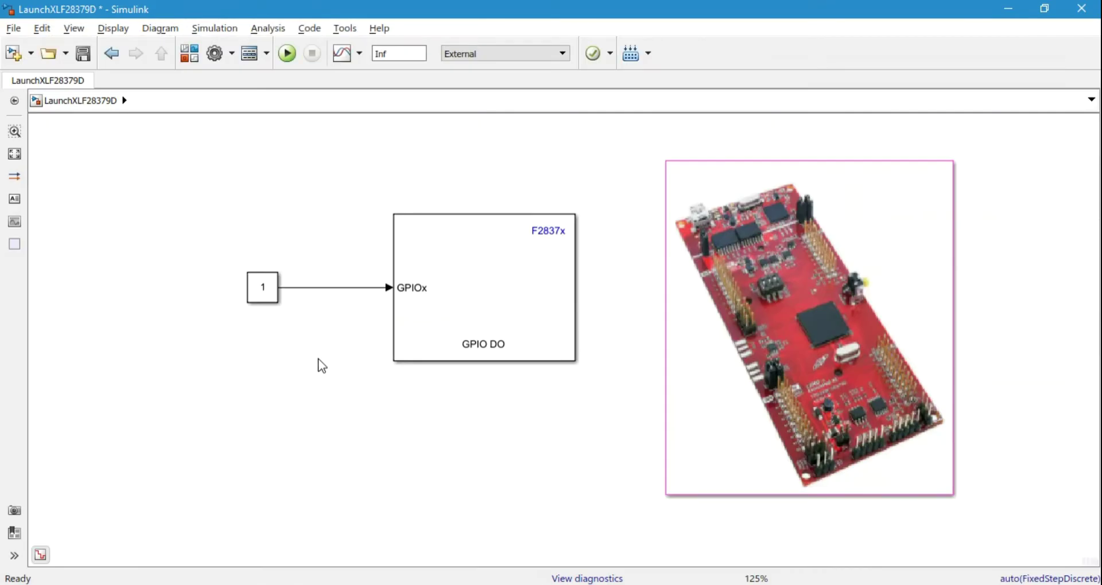
Duplicate the Digital Output and Constant blocks below the originals and connect the two copies
{"action": "left_click_drag", "start_coordinate": [436, 309], "coordinate": [463, 485]}
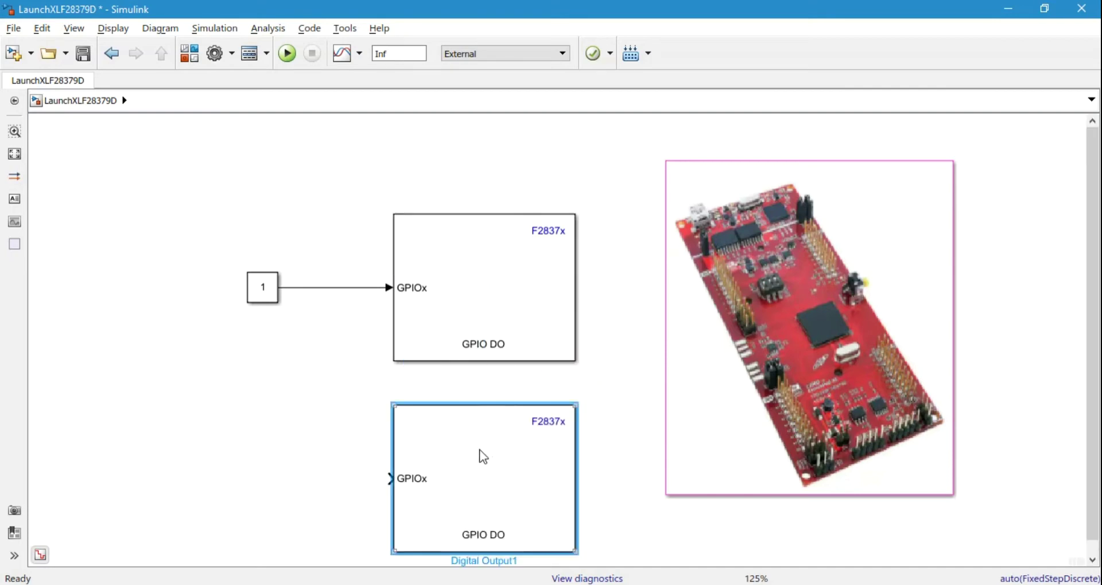
{"action": "scroll", "coordinate": [487, 331], "scroll_direction": "down", "scroll_amount": 2}
{"action": "scroll", "coordinate": [412, 406], "scroll_direction": "up", "scroll_amount": 2}
{"action": "left_click_drag", "start_coordinate": [278, 225], "coordinate": [299, 410]}
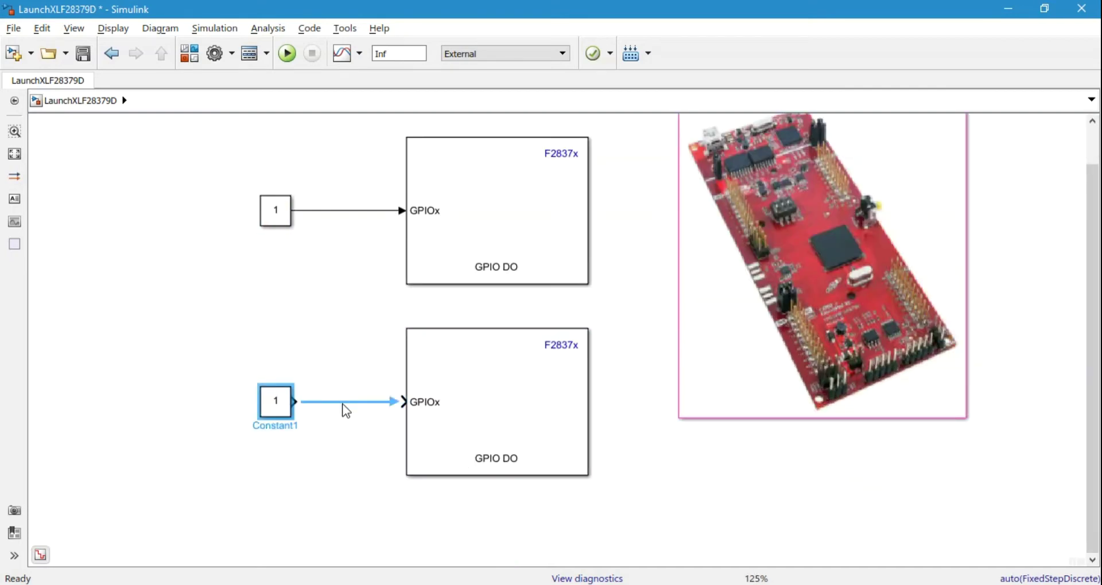
Set the sample time of the copied Constant block to 1
{"action": "double_click", "coordinate": [276, 402]}
{"action": "double_click", "coordinate": [416, 477]}
{"action": "type", "text": "-1"}
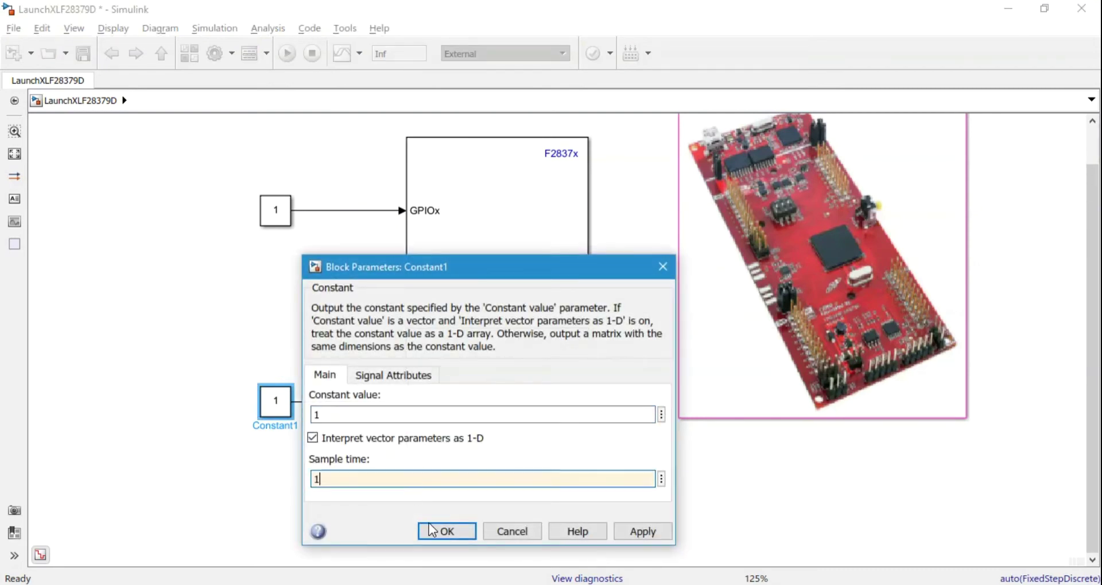
{"action": "left_click", "coordinate": [449, 527]}
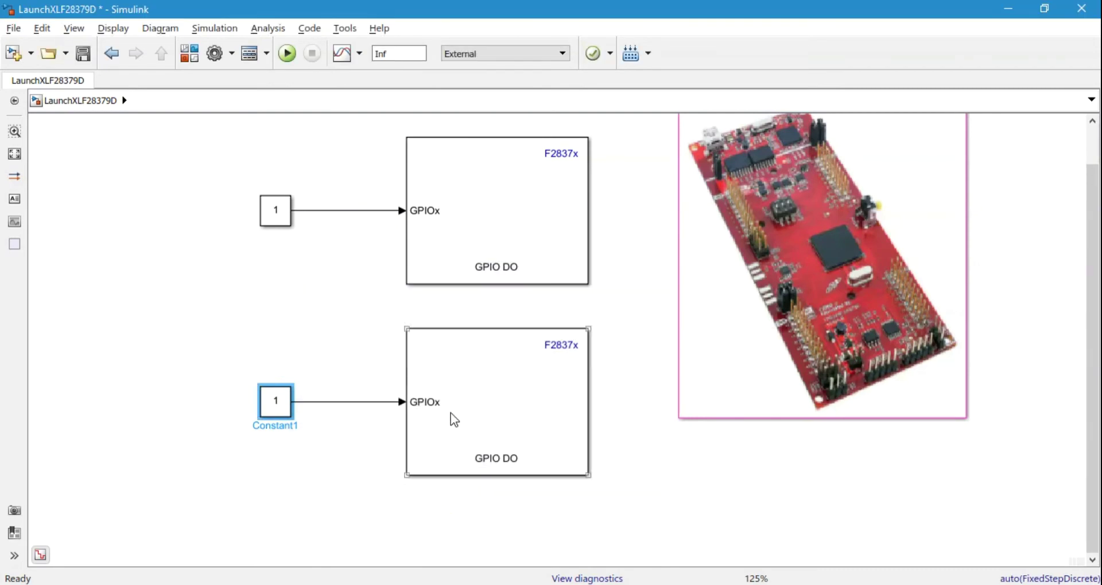
Configure the copied Digital Output block for GPIO group GPIO32~GPIO39 with only GPIO34 selected and Toggle GPIO34 enabled
{"action": "double_click", "coordinate": [445, 415]}
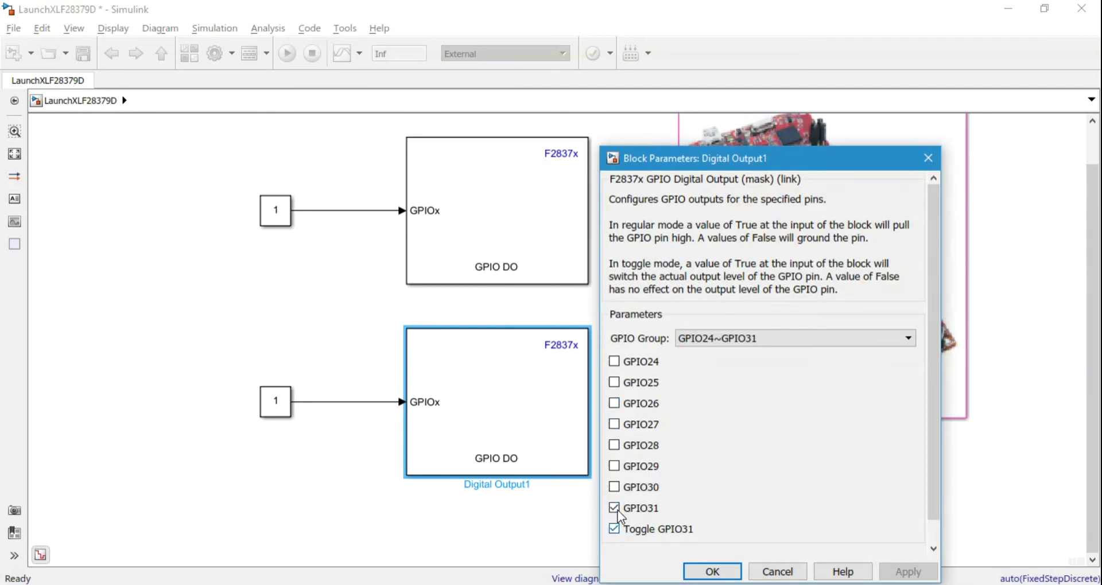
{"action": "left_click", "coordinate": [614, 508]}
{"action": "left_click", "coordinate": [758, 338]}
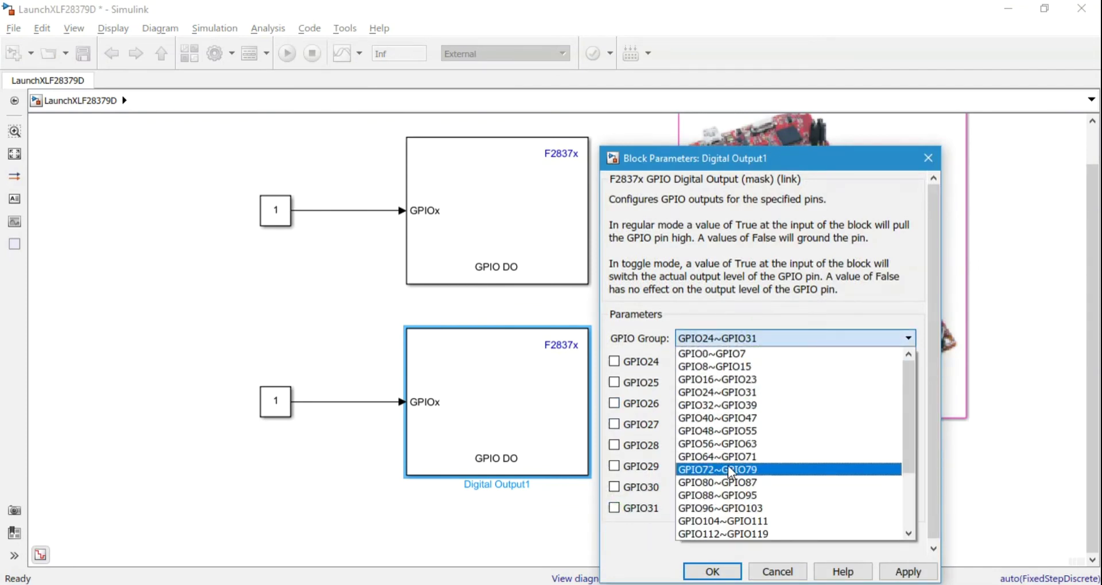
{"action": "left_click", "coordinate": [725, 406]}
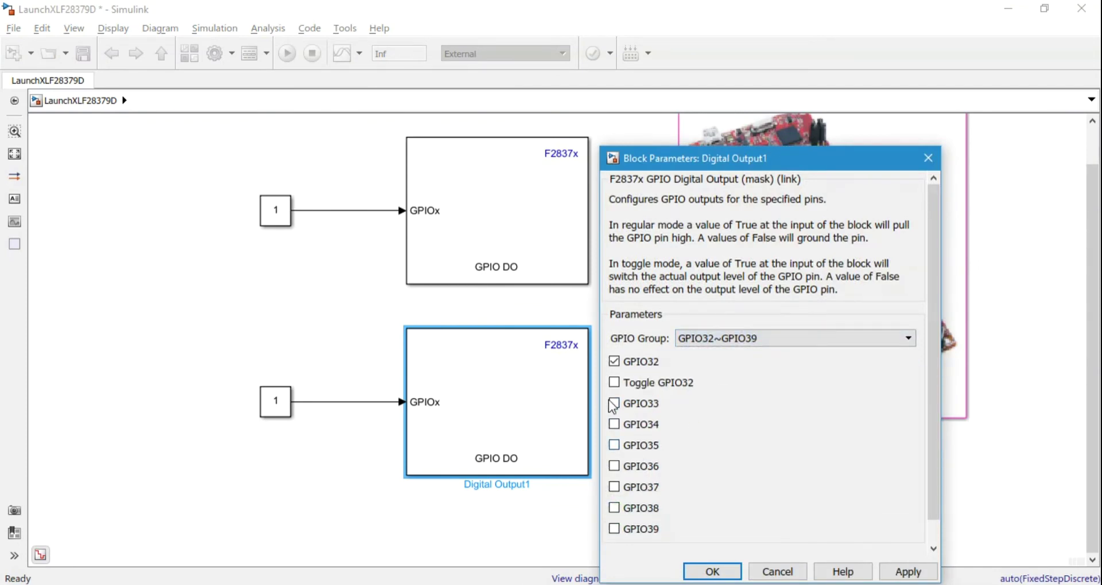
{"action": "left_click", "coordinate": [615, 361]}
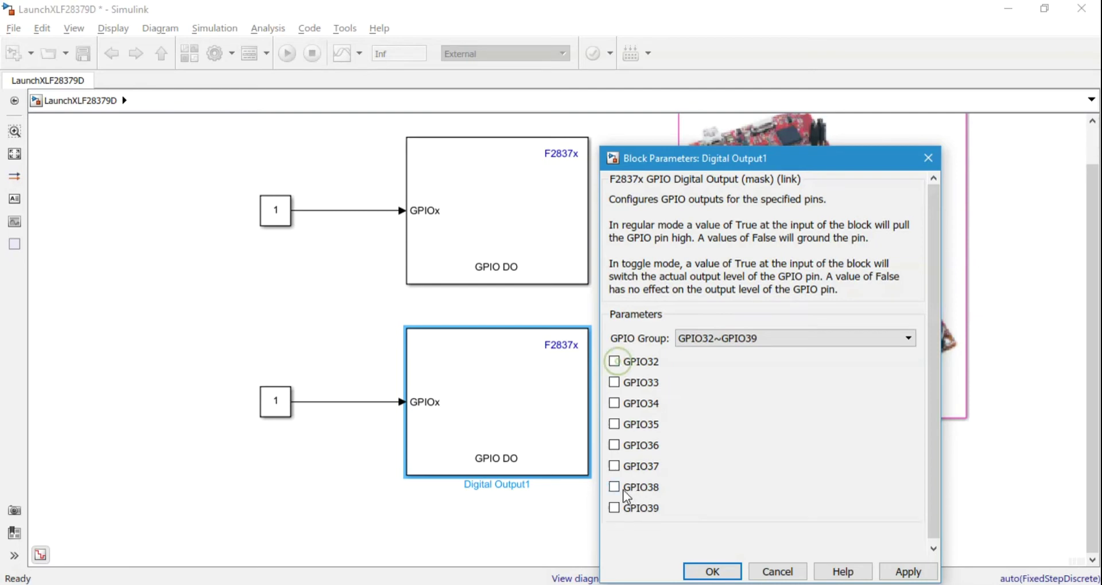
{"action": "left_click", "coordinate": [615, 404]}
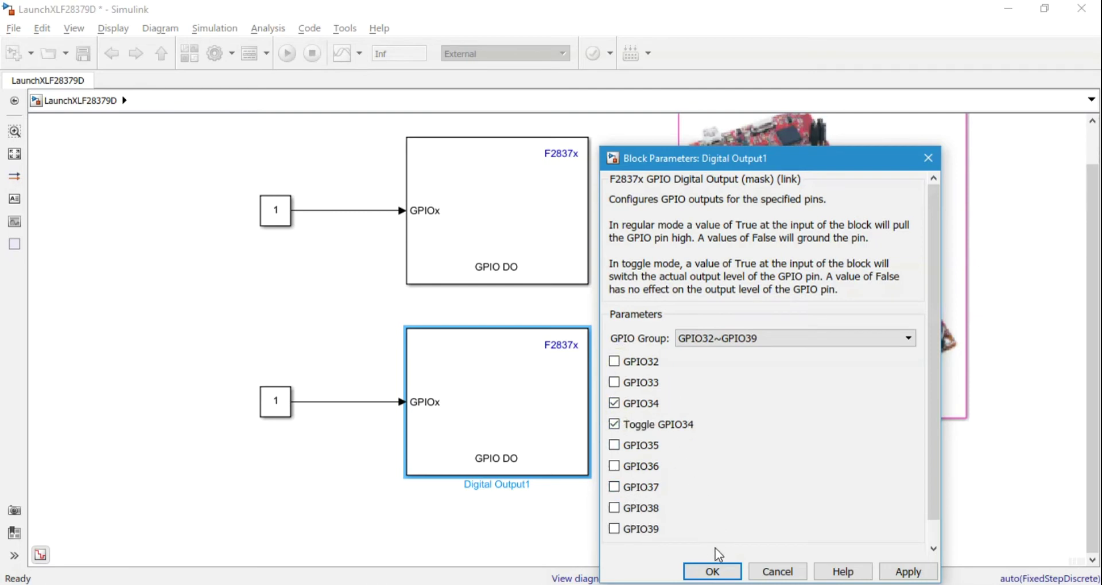
{"action": "left_click", "coordinate": [715, 570]}
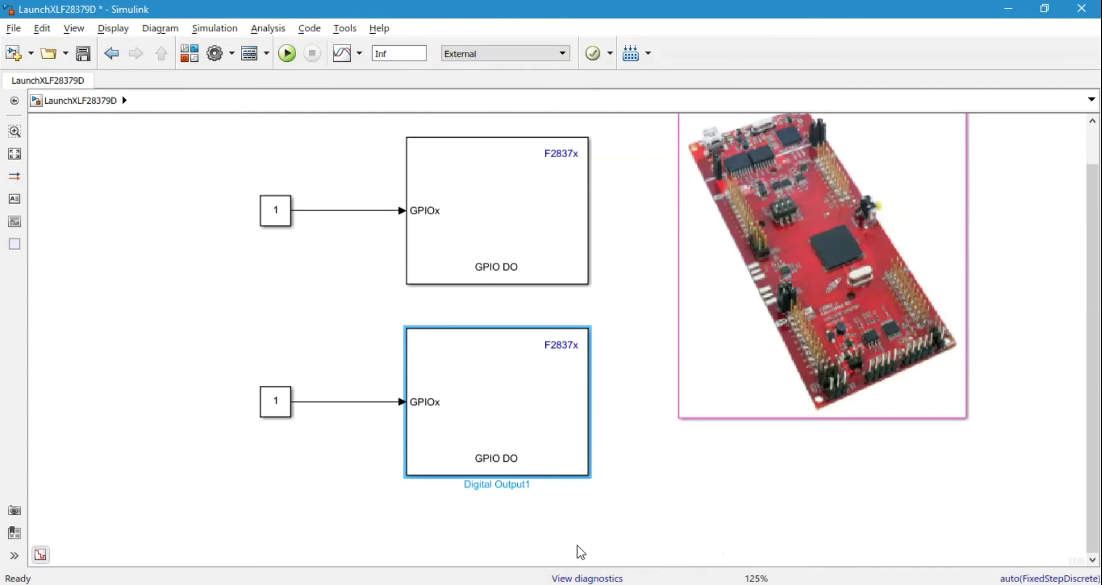
Check the copied Constant block's parameters and move the board picture subsystem into line with the two Digital Output blocks
{"action": "double_click", "coordinate": [265, 412]}
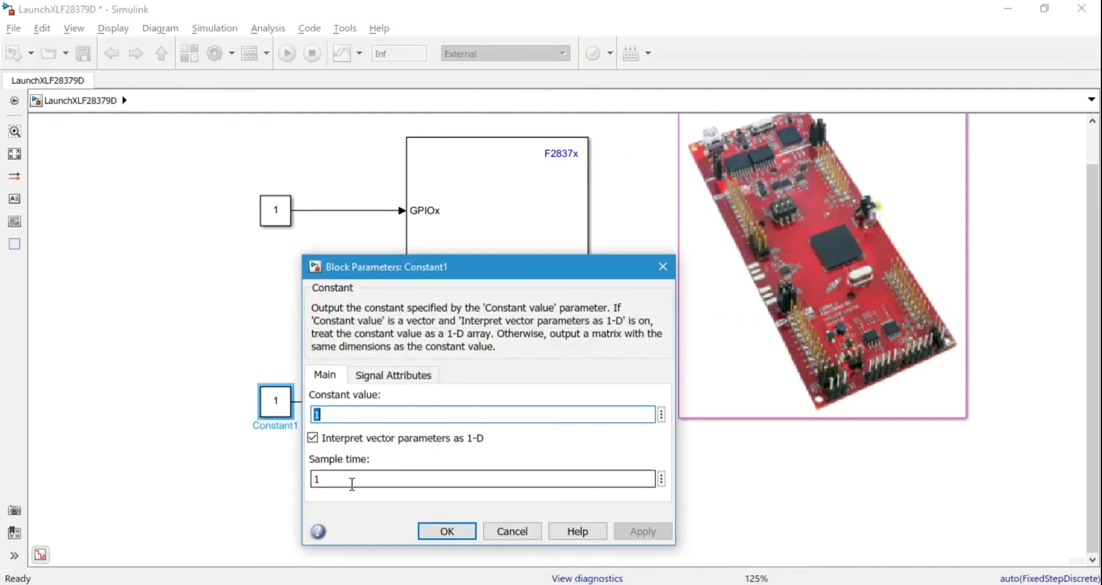
{"action": "left_click", "coordinate": [461, 533]}
{"action": "left_click_drag", "start_coordinate": [715, 387], "coordinate": [697, 443]}
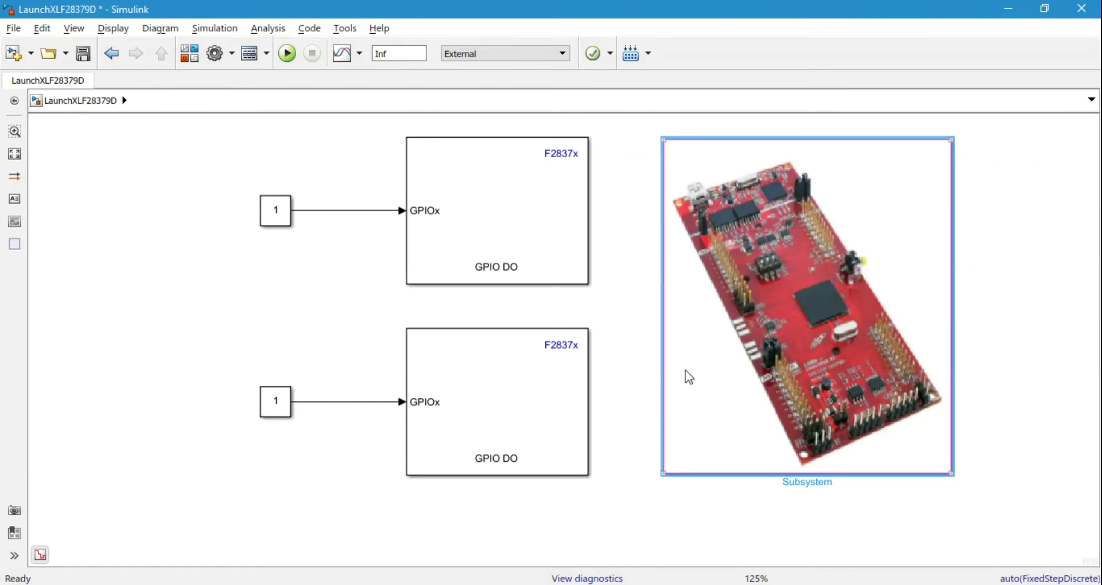
{"action": "left_click", "coordinate": [469, 416]}
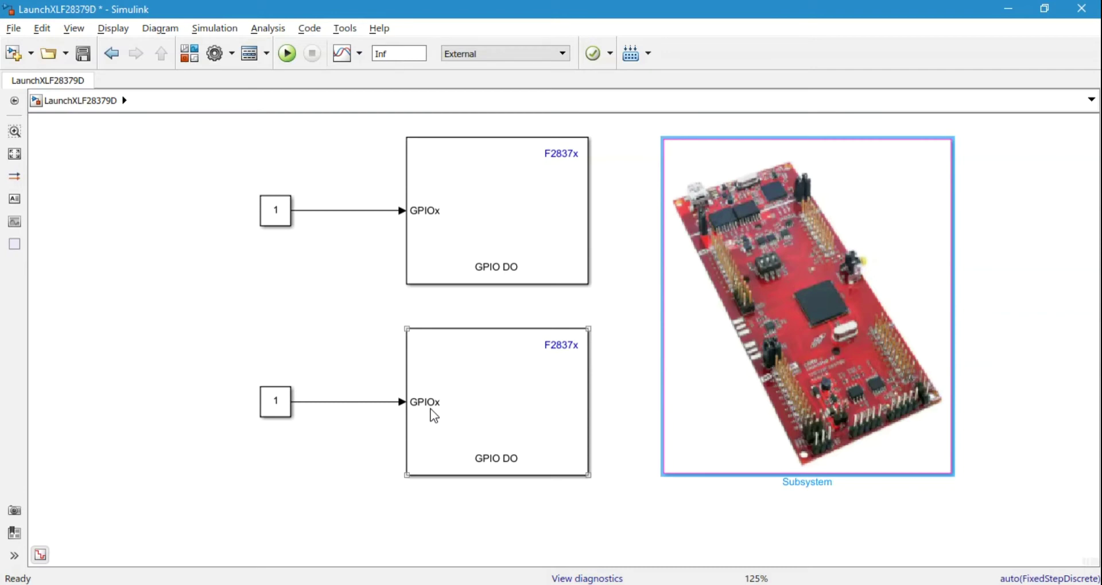
{"action": "left_click", "coordinate": [432, 149]}
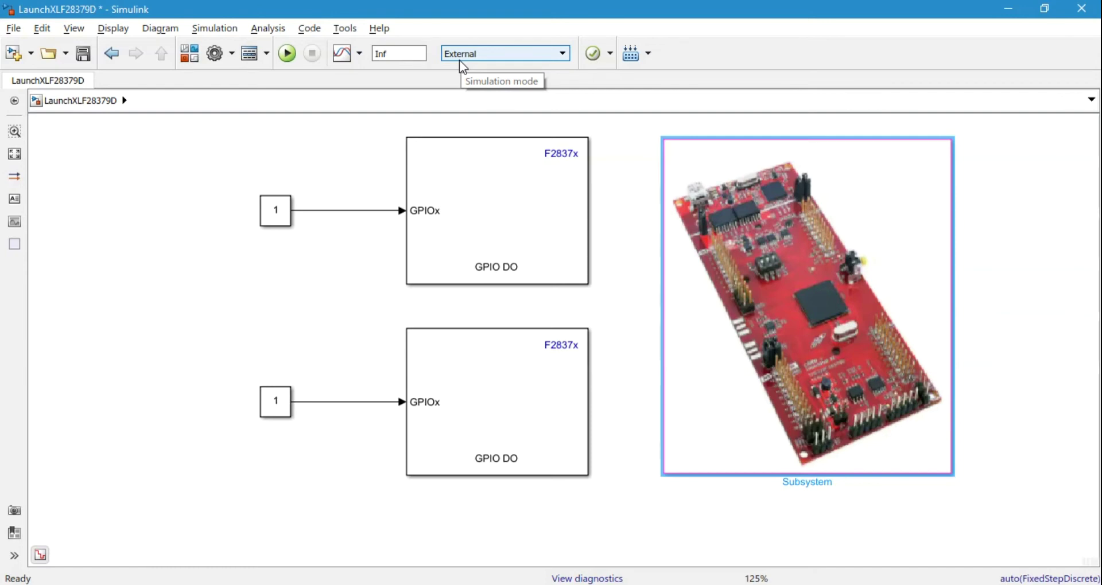
Check the External mode communication interface and serial port in the board's target hardware resources
{"action": "left_click", "coordinate": [214, 53]}
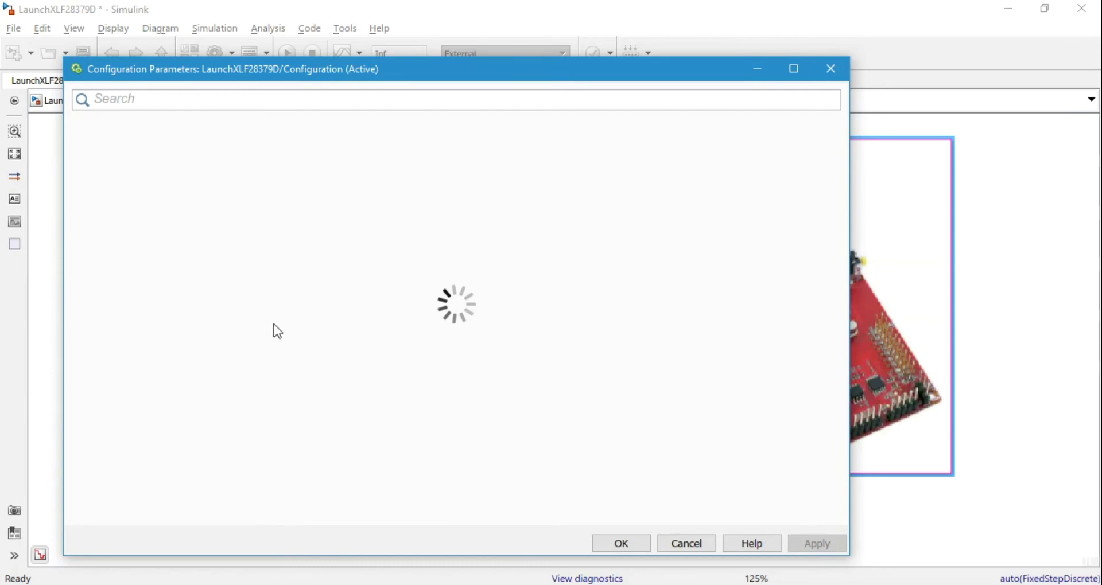
{"action": "left_click", "coordinate": [292, 263]}
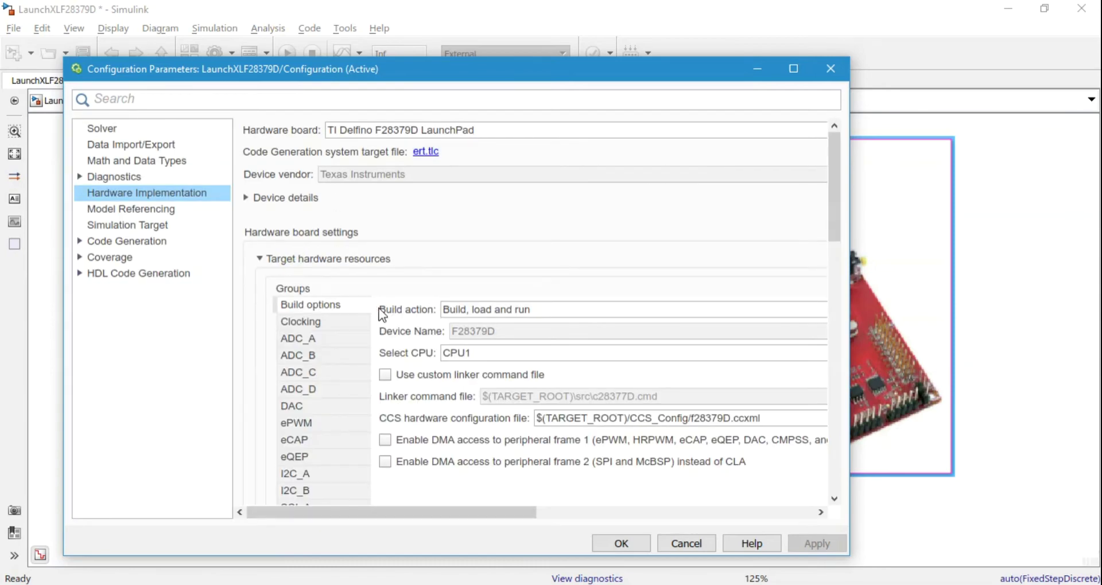
{"action": "scroll", "coordinate": [433, 396], "scroll_direction": "down", "scroll_amount": 15}
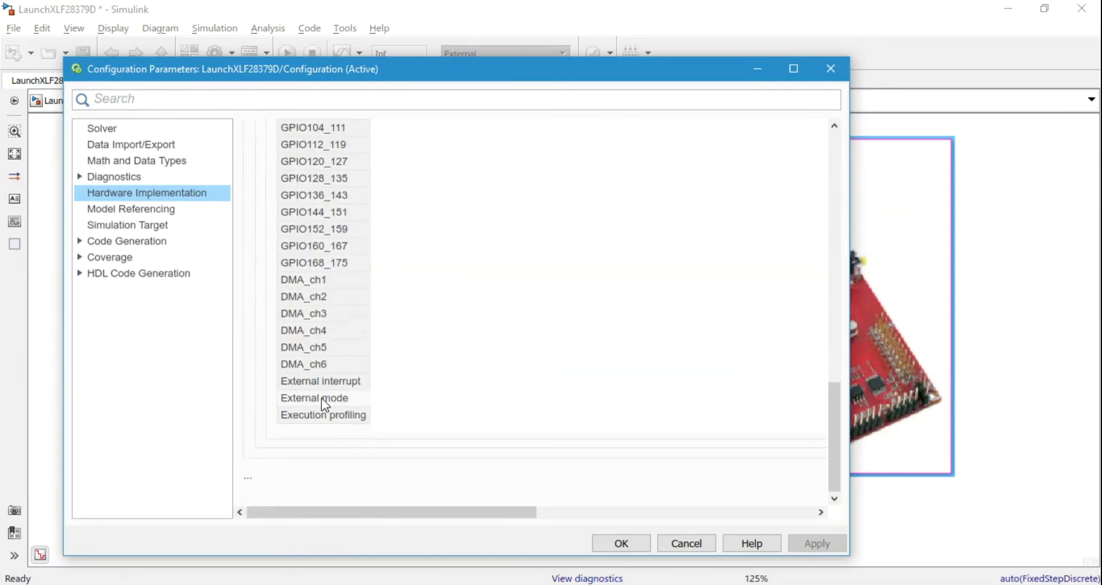
{"action": "scroll", "coordinate": [425, 408], "scroll_direction": "up", "scroll_amount": 15}
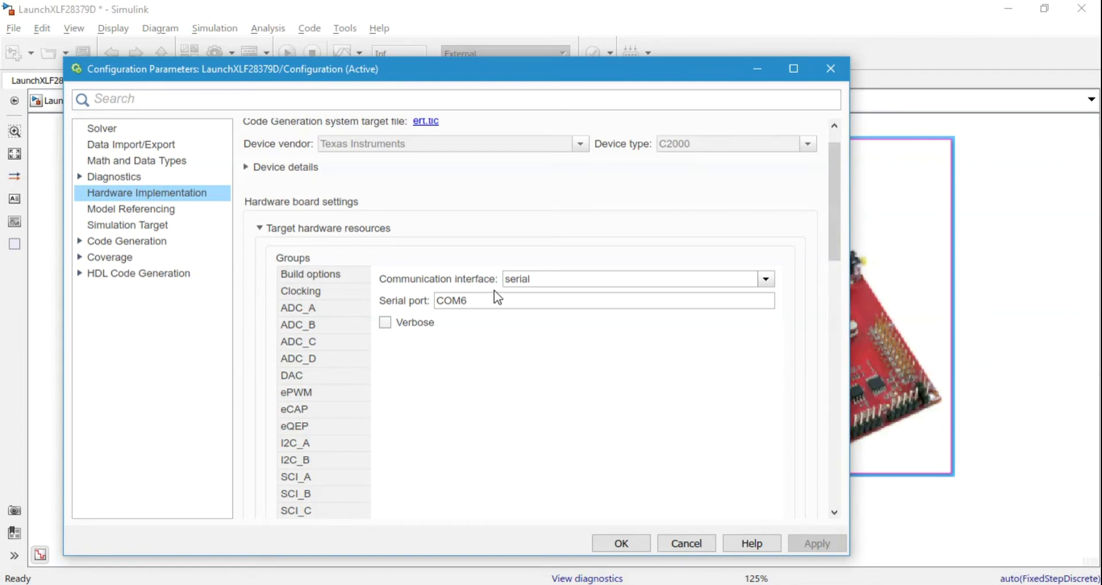
{"action": "left_click", "coordinate": [621, 545]}
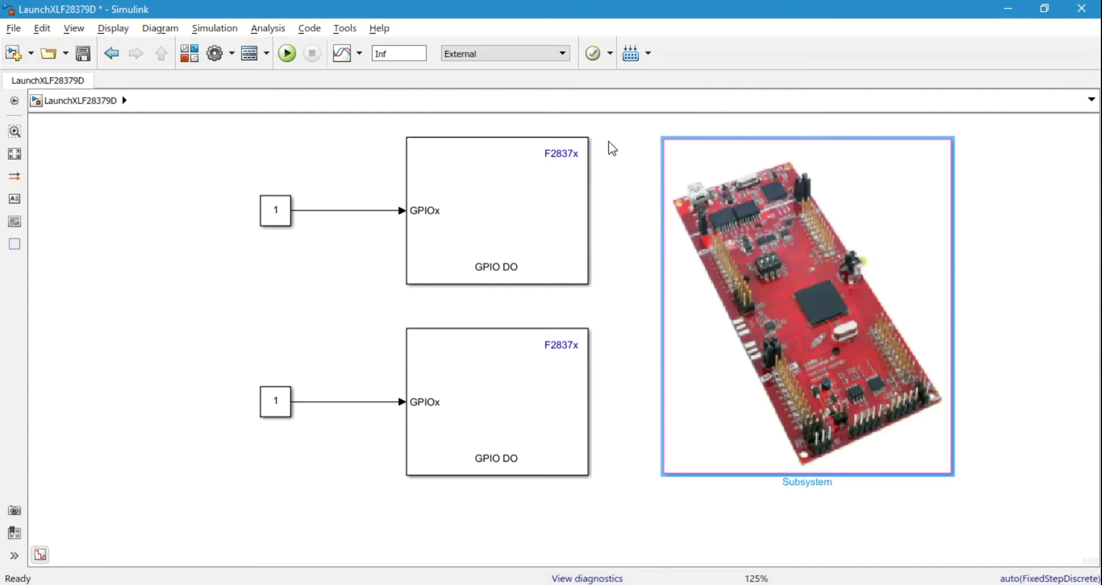
Build the model for the board and close the code generation report after reviewing its summary
{"action": "left_click", "coordinate": [630, 58]}
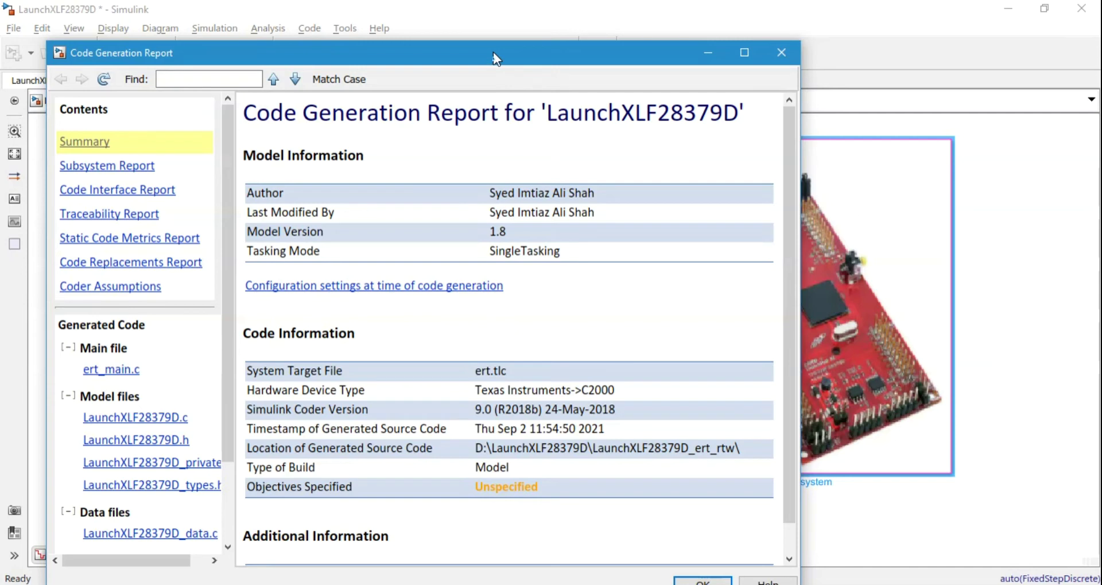
{"action": "left_click_drag", "start_coordinate": [494, 51], "coordinate": [541, 28]}
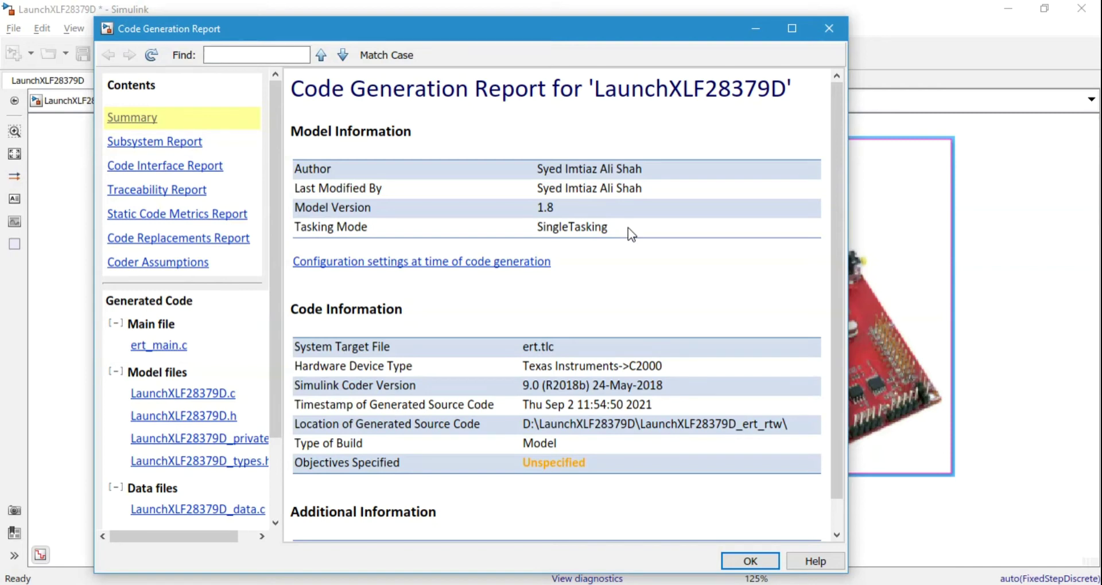
{"action": "left_click", "coordinate": [765, 568]}
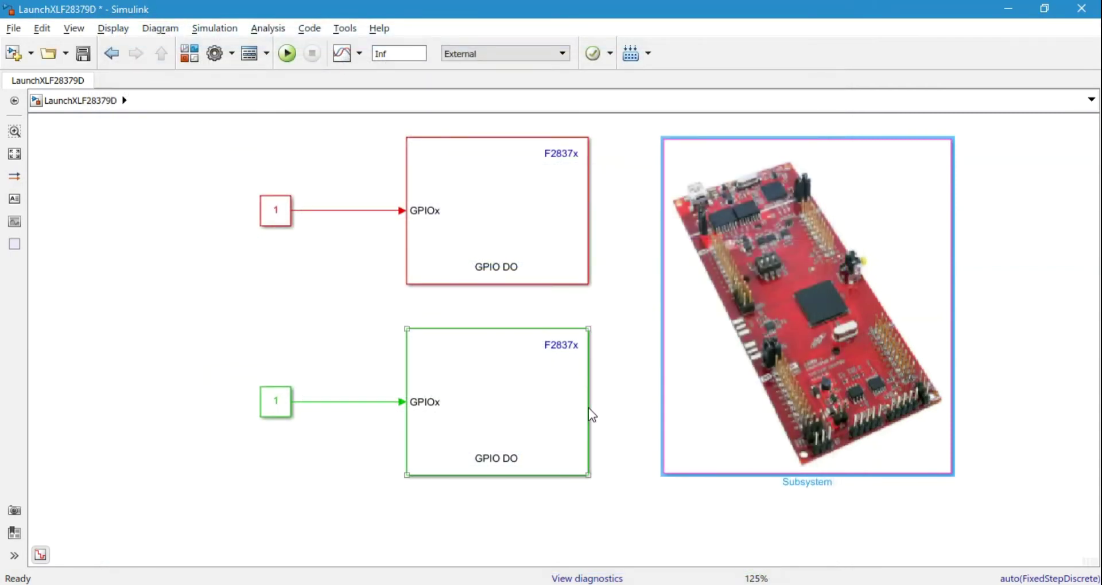
{"action": "left_click", "coordinate": [299, 323]}
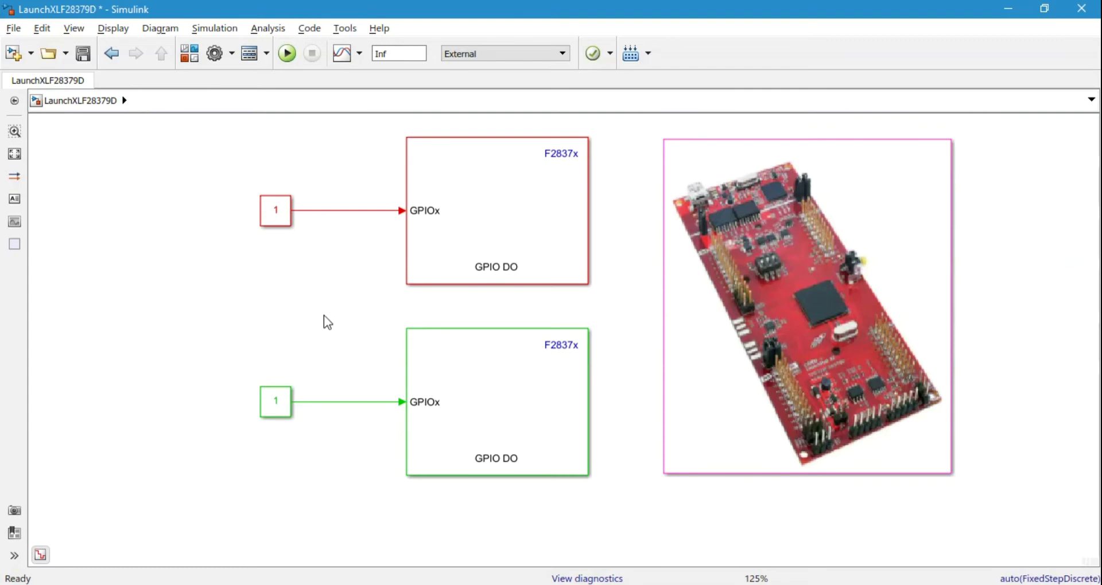
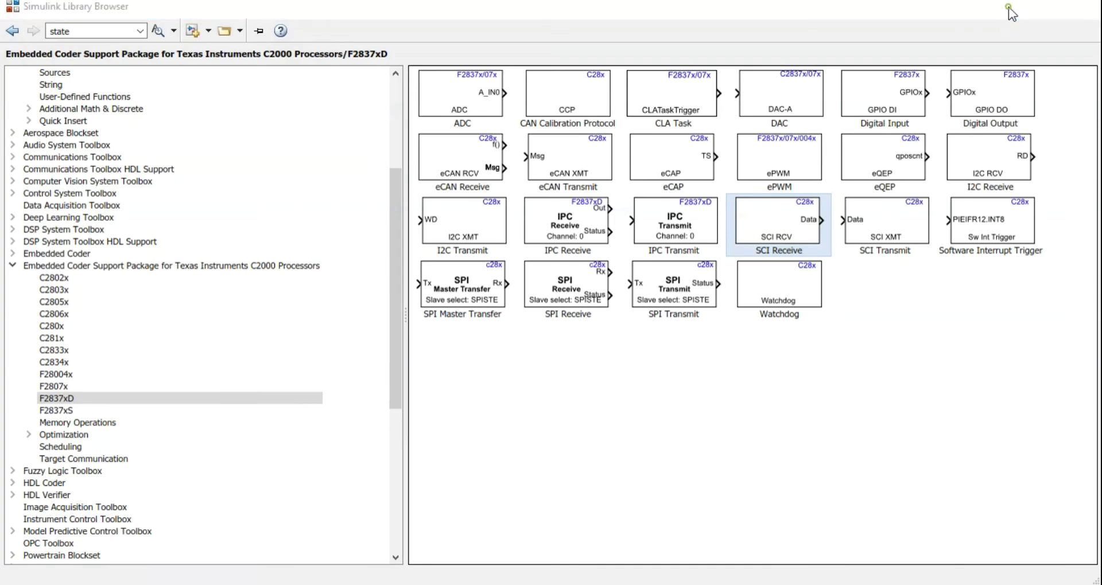
Place the SCI Receive block between the two Constant blocks, level with the SCI Transmit block
{"action": "left_click_drag", "start_coordinate": [551, 347], "coordinate": [305, 346]}
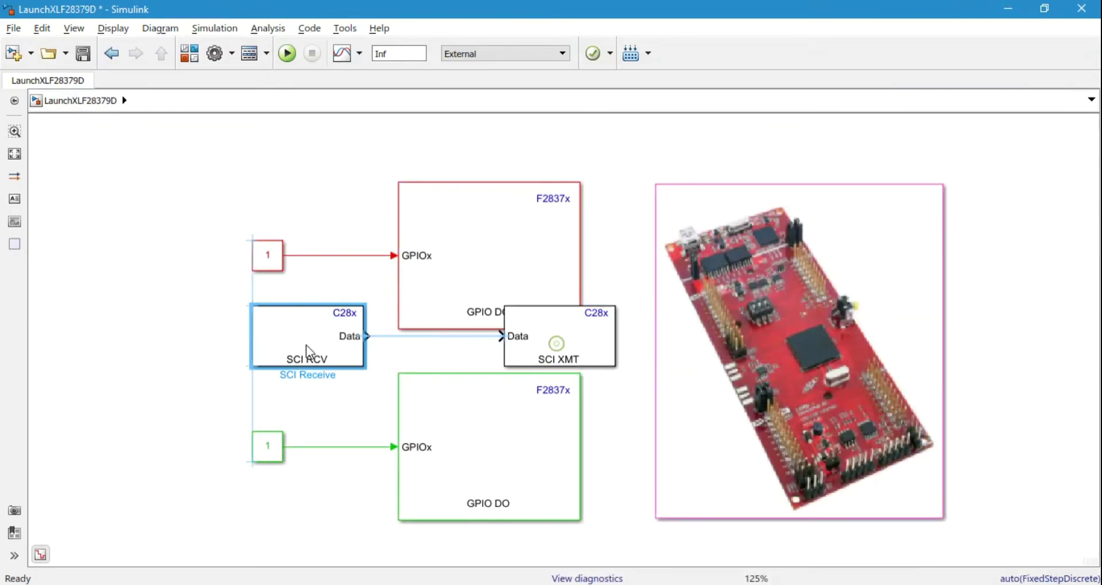
Set the desired baud rate of SCI_A to 9600 bits/sec in the board's target hardware resources
{"action": "left_click", "coordinate": [218, 53]}
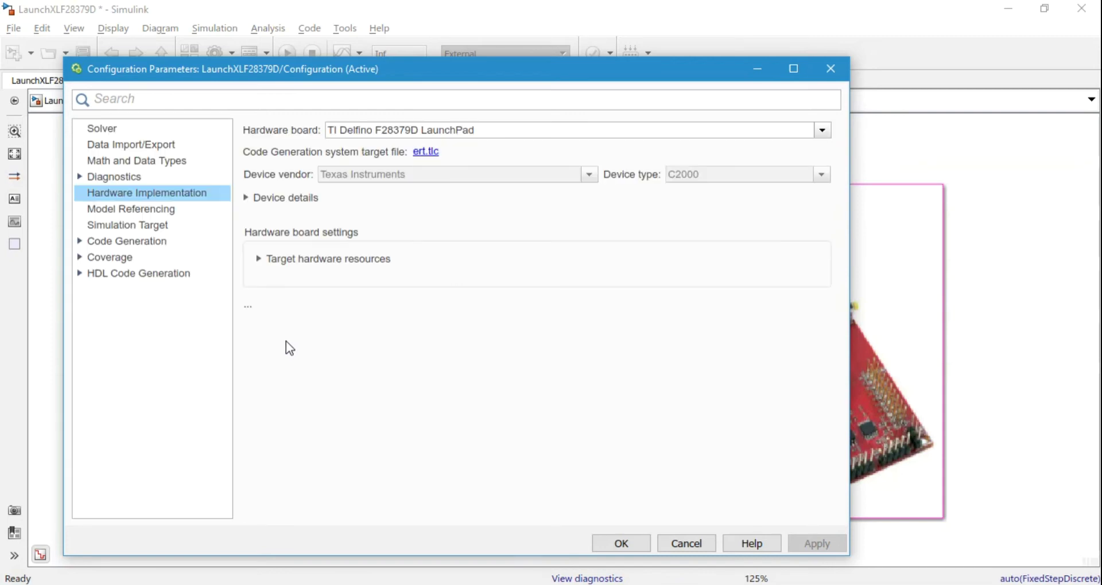
{"action": "left_click", "coordinate": [283, 256]}
{"action": "scroll", "coordinate": [362, 290], "scroll_direction": "down", "scroll_amount": 5}
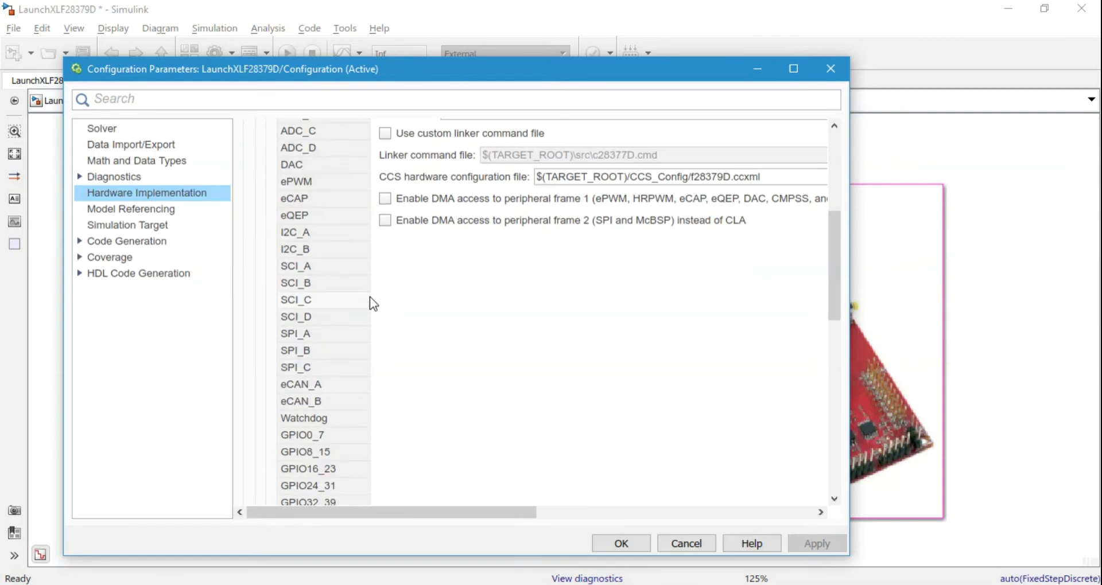
{"action": "left_click", "coordinate": [318, 269]}
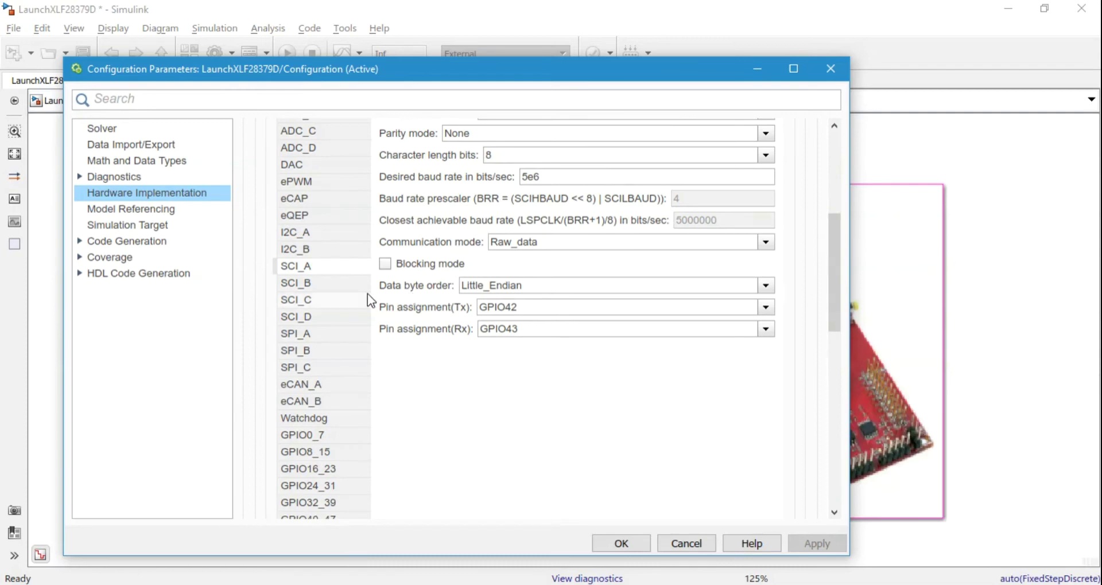
{"action": "scroll", "coordinate": [402, 302], "scroll_direction": "up", "scroll_amount": 2}
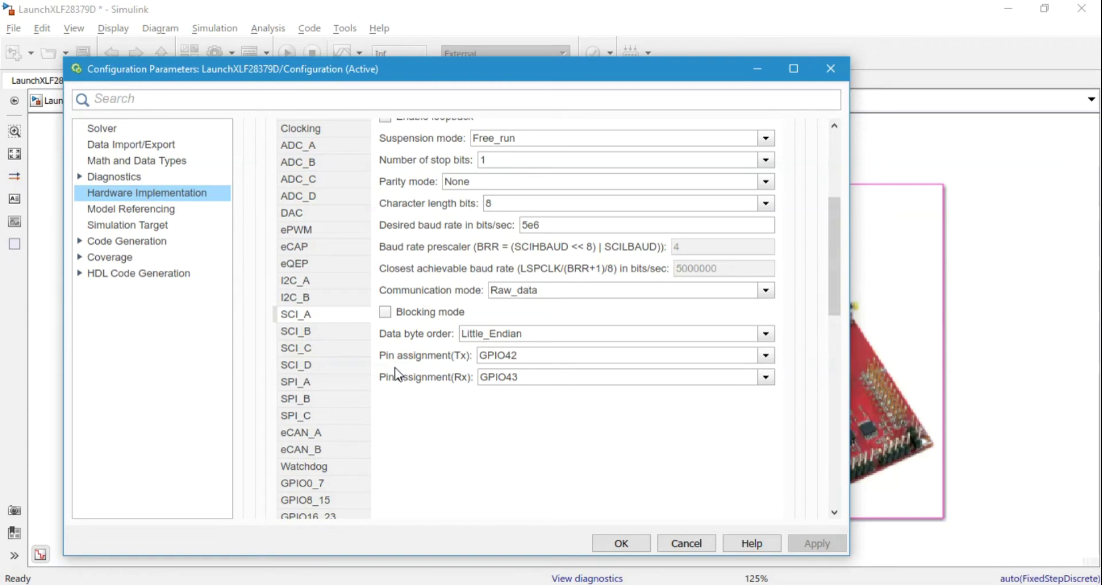
{"action": "double_click", "coordinate": [555, 224]}
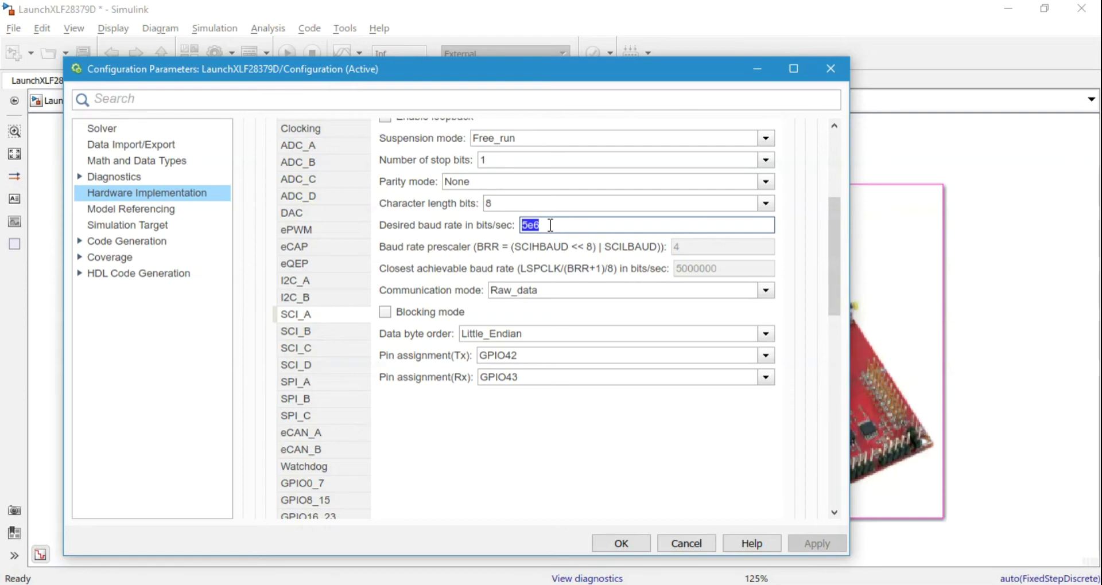
{"action": "type", "text": "115200"}
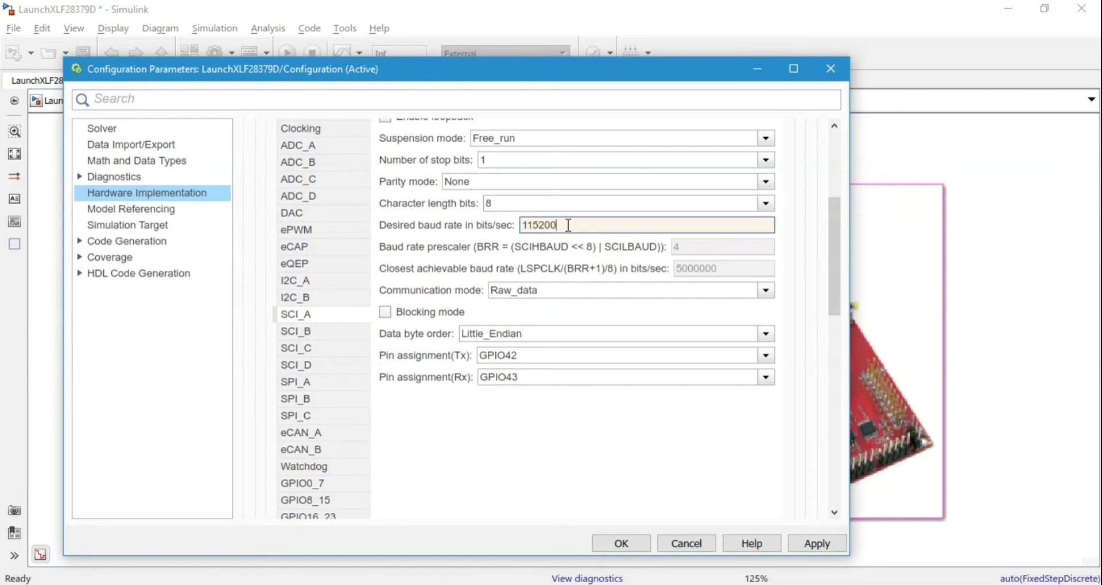
{"action": "left_click_drag", "start_coordinate": [571, 224], "coordinate": [509, 223]}
{"action": "type", "text": "9"}
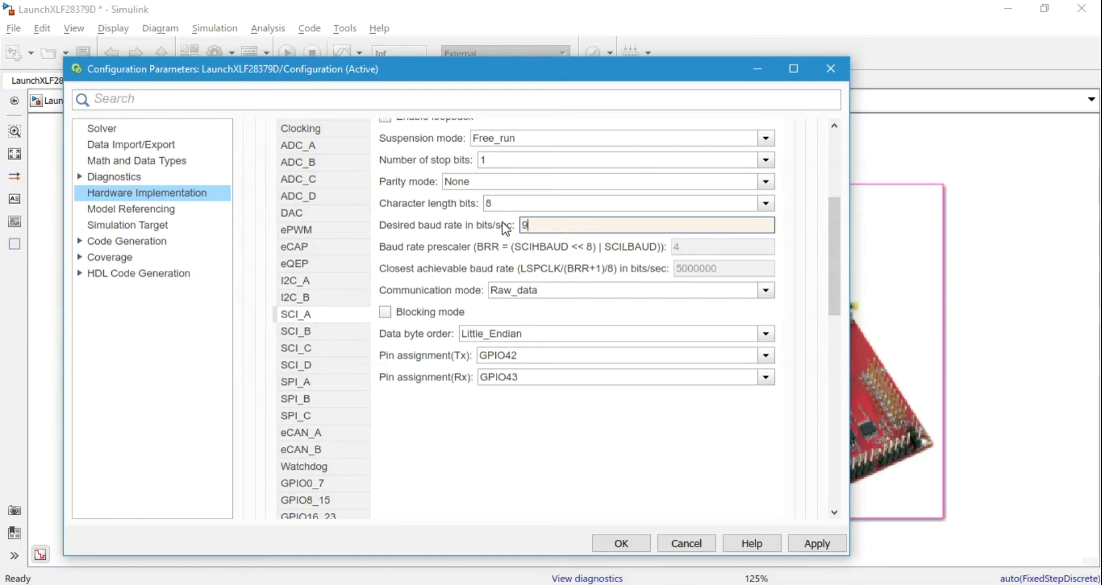
{"action": "type", "text": "600"}
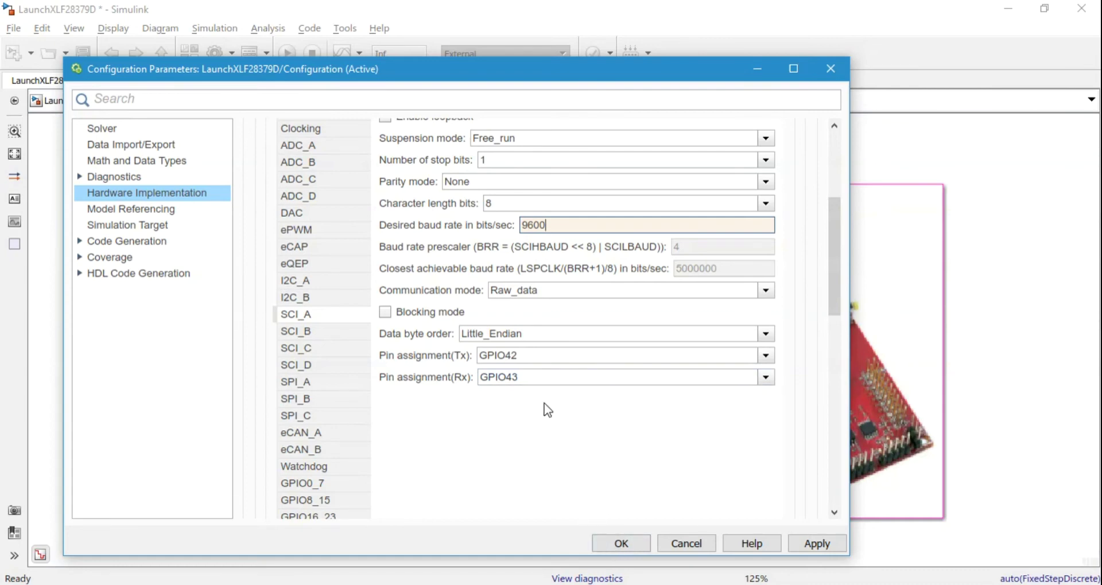
Review the SCI_A Tx pin options, keep GPIO42, and apply the hardware configuration
{"action": "left_click", "coordinate": [617, 360]}
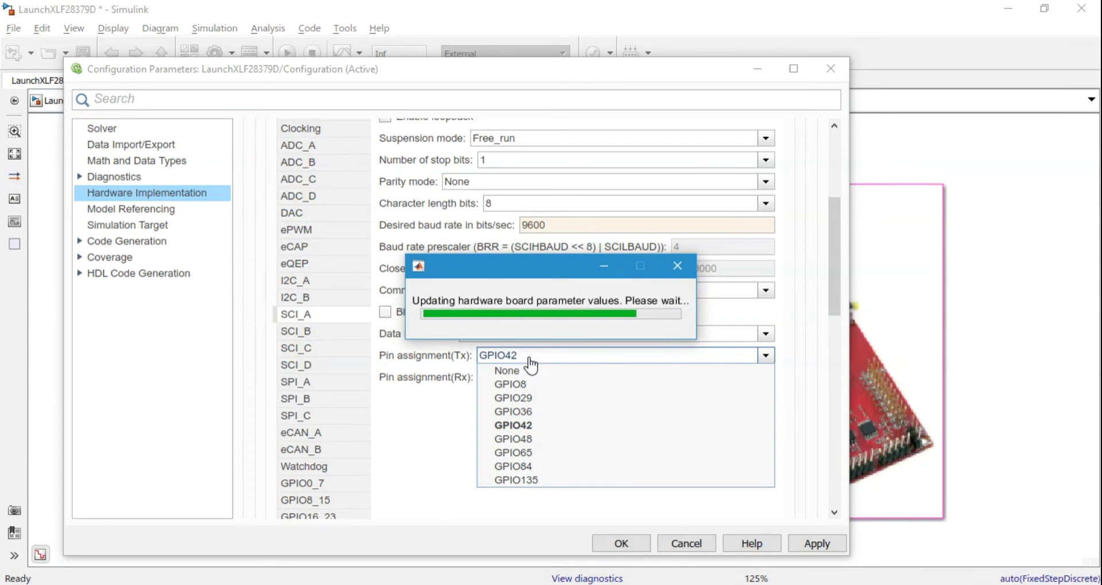
{"action": "left_click", "coordinate": [431, 400]}
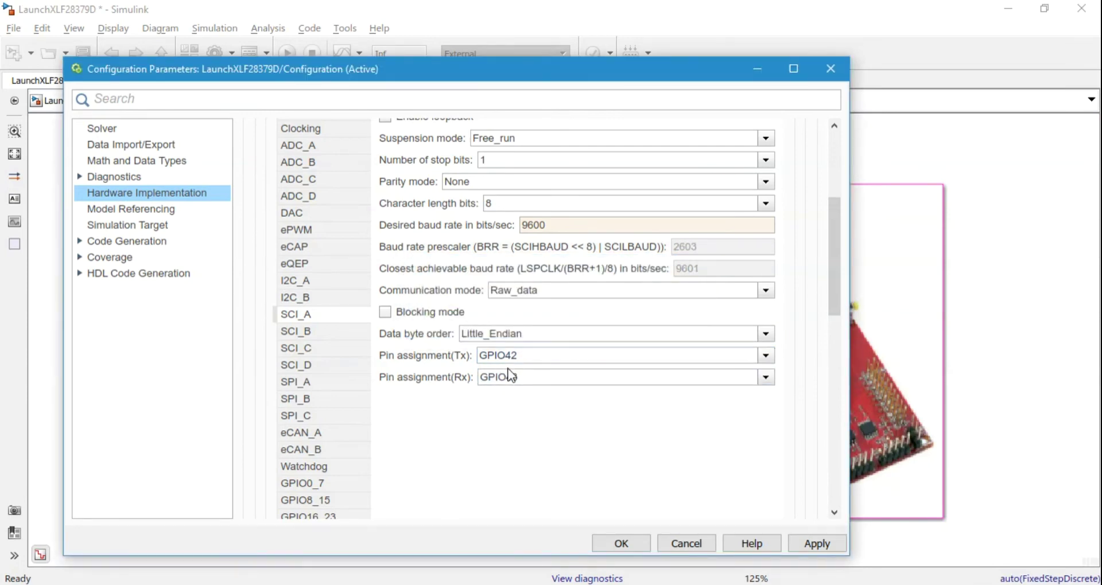
{"action": "left_click", "coordinate": [526, 361]}
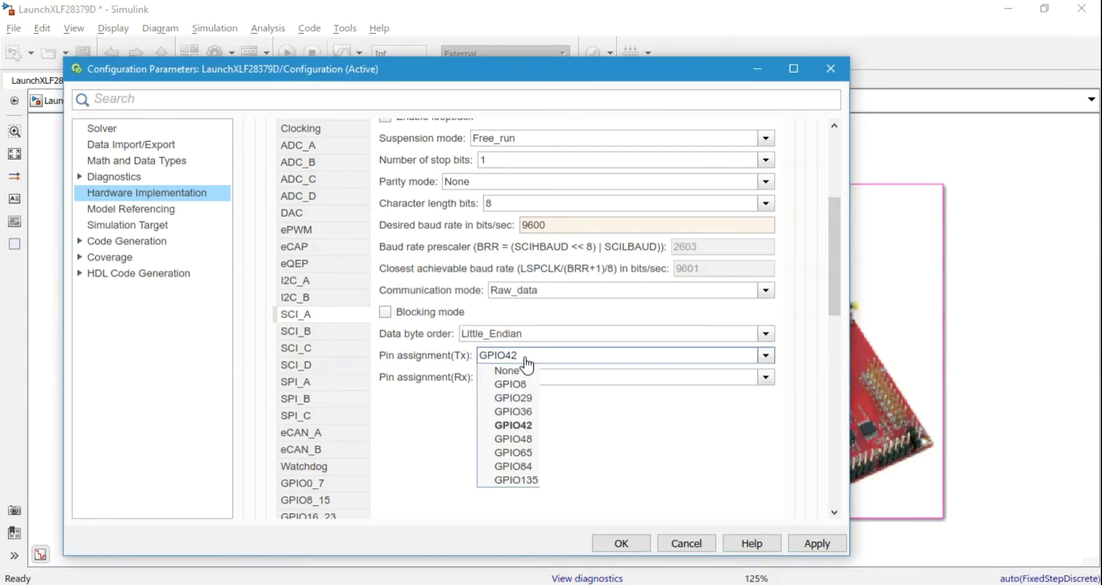
{"action": "left_click", "coordinate": [451, 411]}
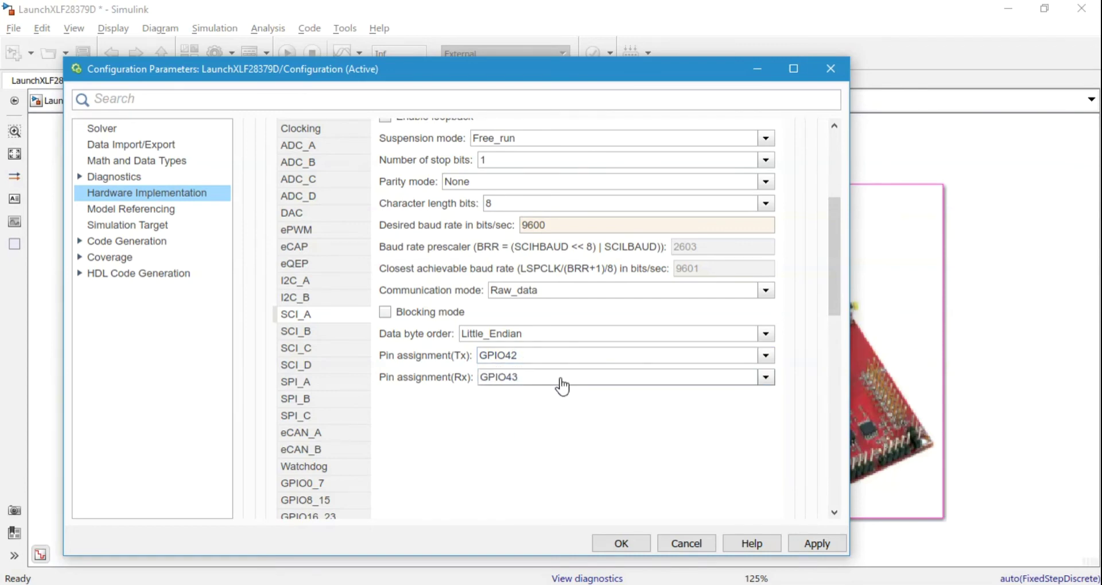
{"action": "left_click", "coordinate": [820, 543]}
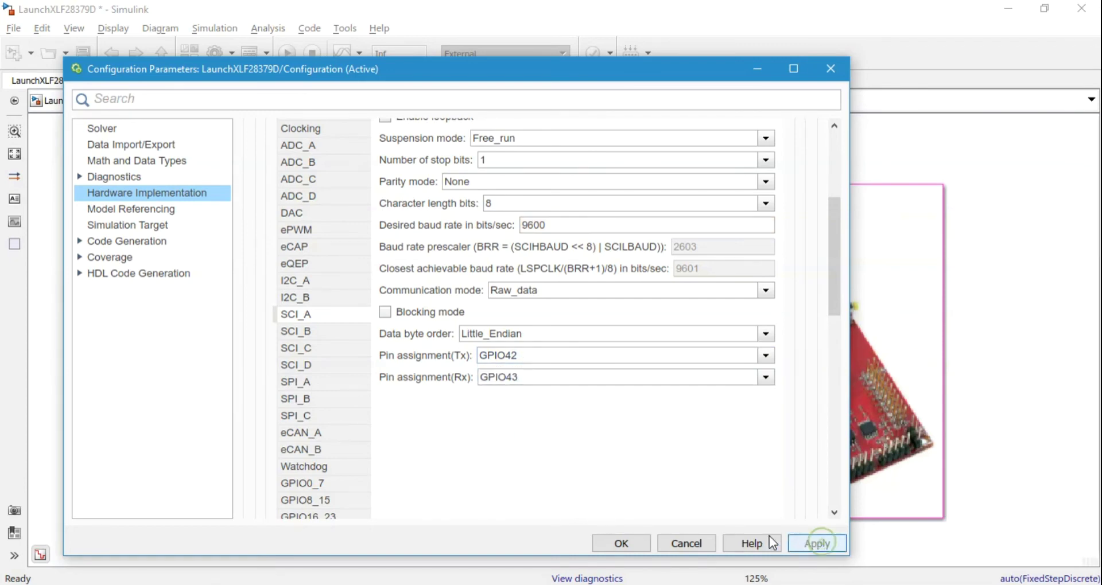
{"action": "left_click", "coordinate": [625, 544]}
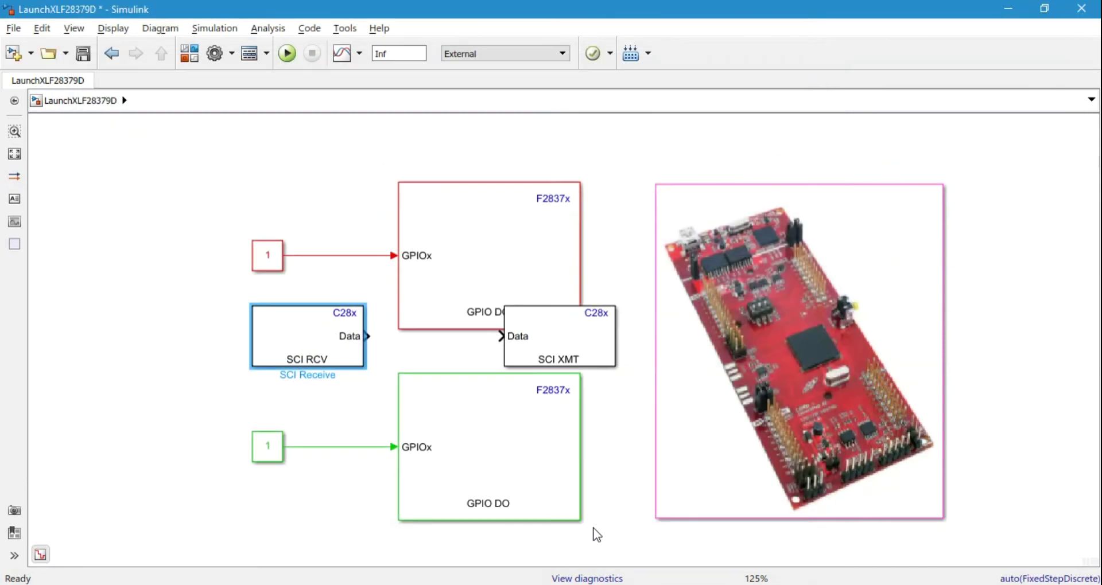
Move the SCI Transmit block into the free space below the second Digital Output block
{"action": "scroll", "coordinate": [527, 326], "scroll_direction": "down", "scroll_amount": 4}
{"action": "scroll", "coordinate": [544, 484], "scroll_direction": "up", "scroll_amount": 2}
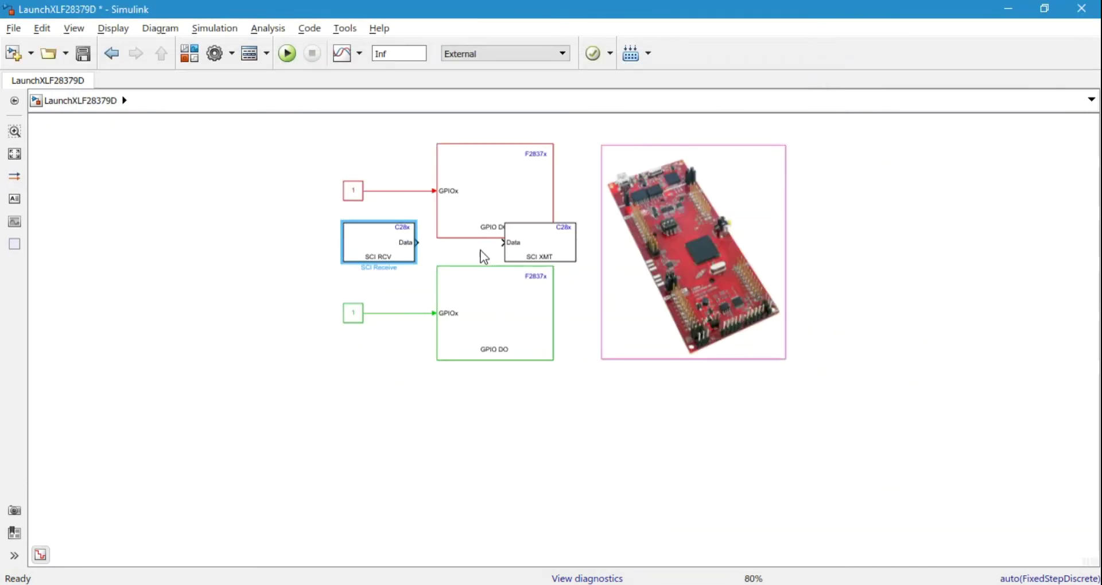
{"action": "left_click_drag", "start_coordinate": [528, 247], "coordinate": [503, 417]}
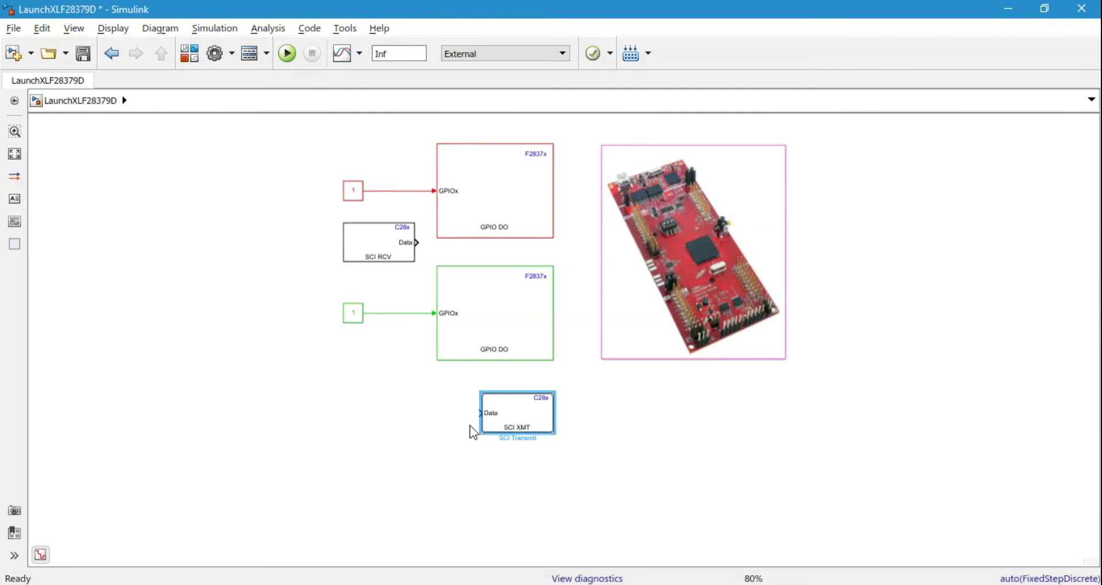
Add a Counter Limited block beside SCI Transmit, connect its output to the Data input and align it with that port
{"action": "scroll", "coordinate": [437, 432], "scroll_direction": "up", "scroll_amount": 1}
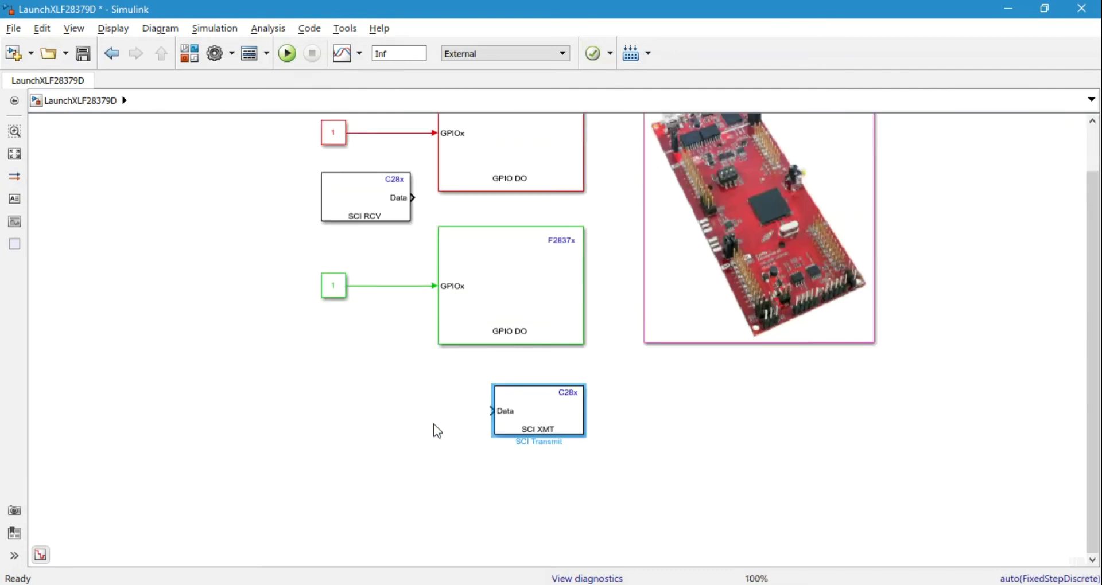
{"action": "left_click", "coordinate": [345, 421]}
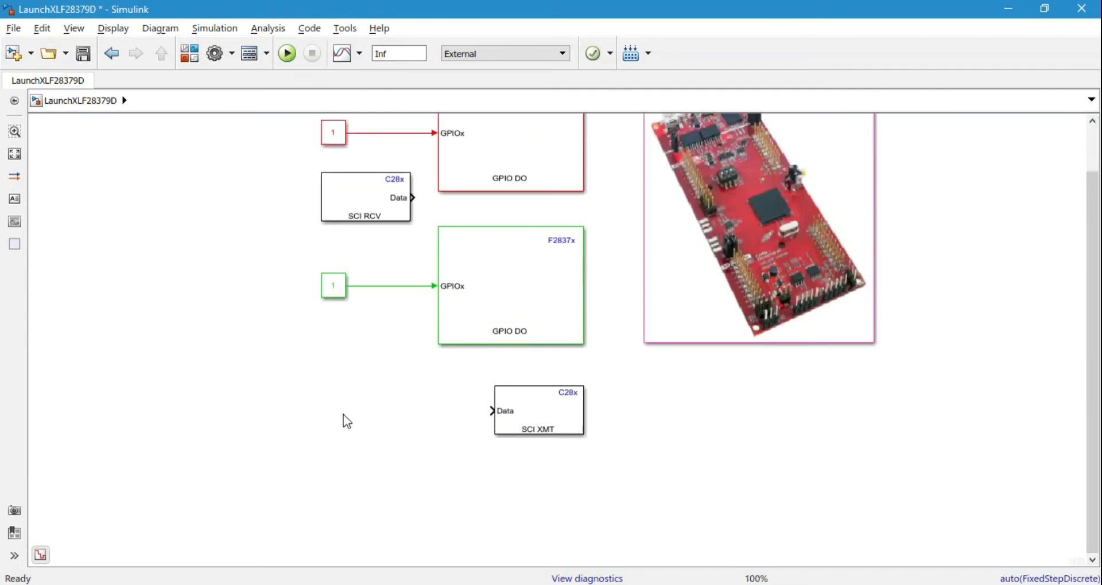
{"action": "double_click", "coordinate": [349, 413]}
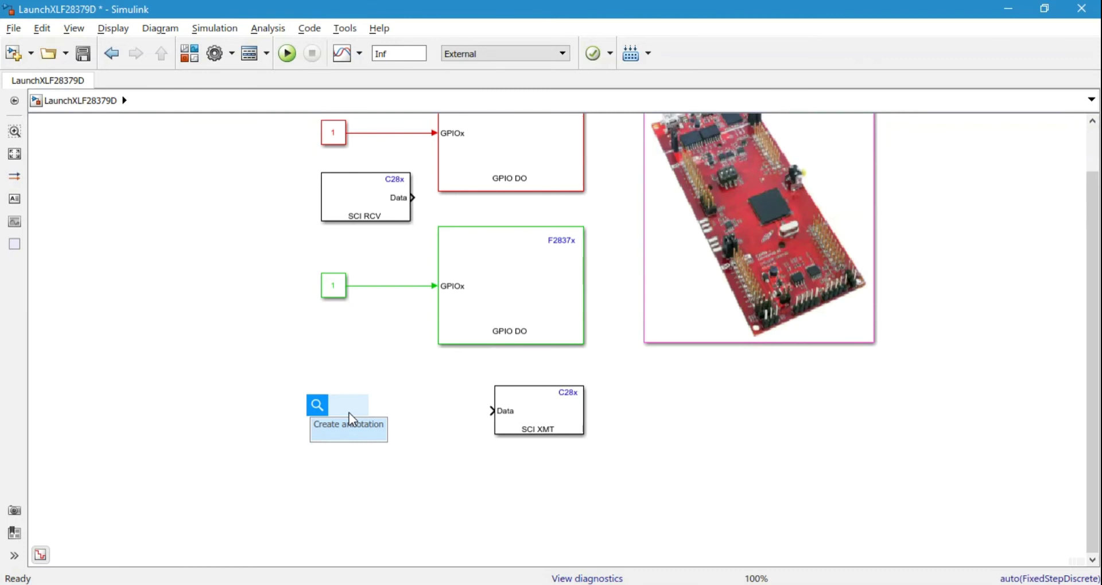
{"action": "type", "text": "counter"}
{"action": "key", "text": "Return"}
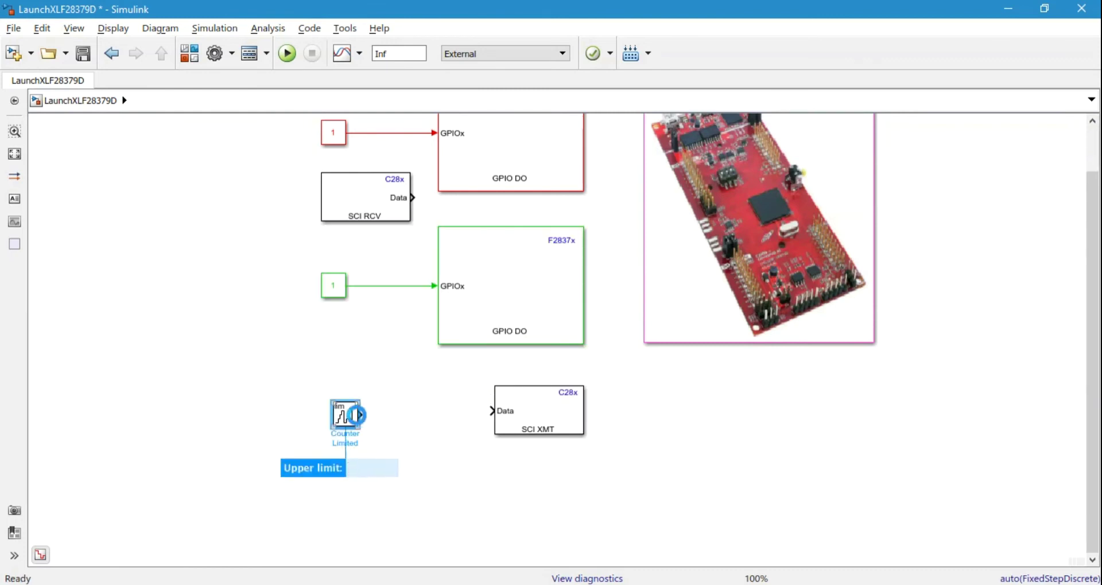
{"action": "left_click_drag", "start_coordinate": [361, 417], "coordinate": [489, 411]}
{"action": "left_click", "coordinate": [346, 416]}
{"action": "left_click_drag", "start_coordinate": [346, 416], "coordinate": [365, 414]}
Set the Counter Limited block's upper limit to 255 and its sample time to 0.02
{"action": "double_click", "coordinate": [365, 415]}
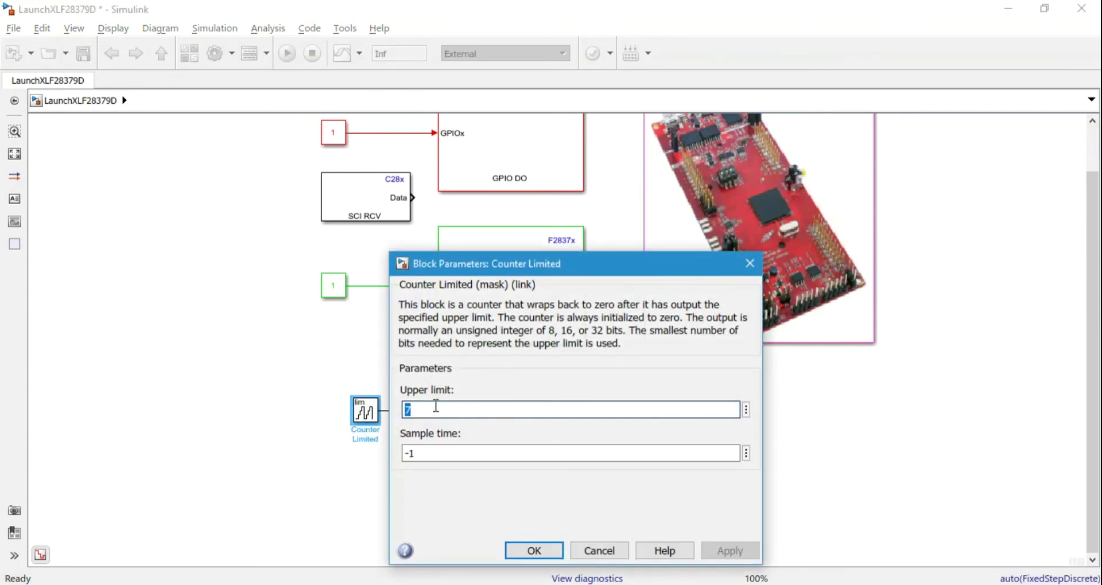
{"action": "type", "text": "255"}
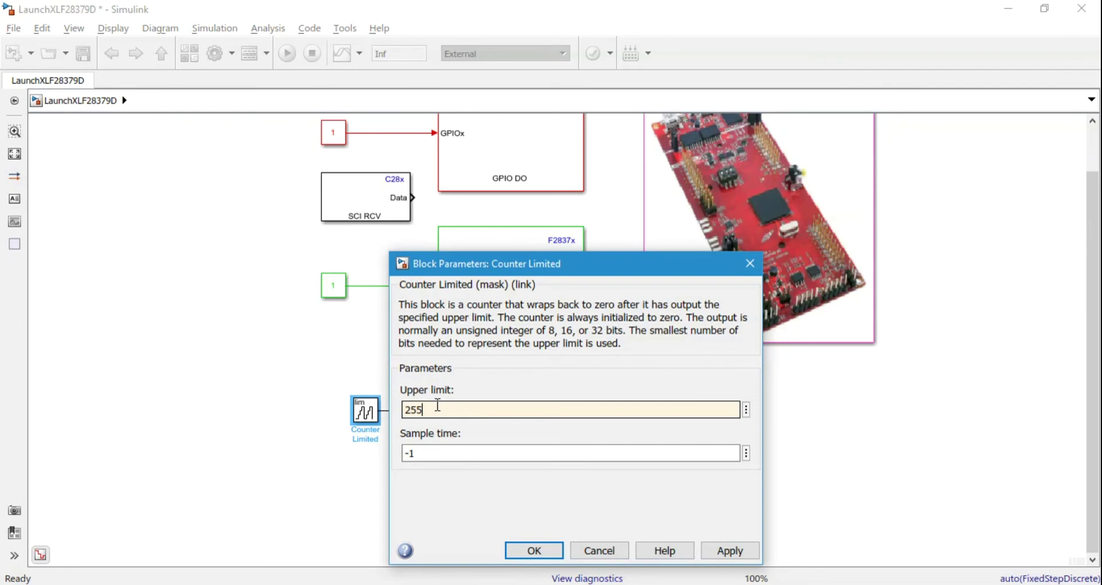
{"action": "double_click", "coordinate": [451, 456]}
{"action": "type", "text": "0.02"}
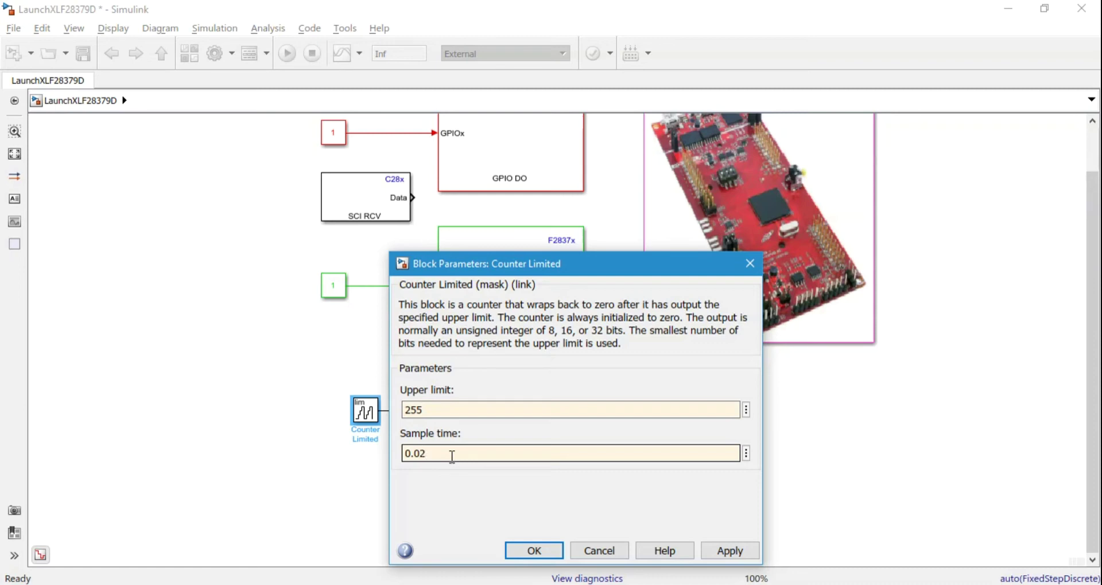
{"action": "left_click", "coordinate": [542, 551]}
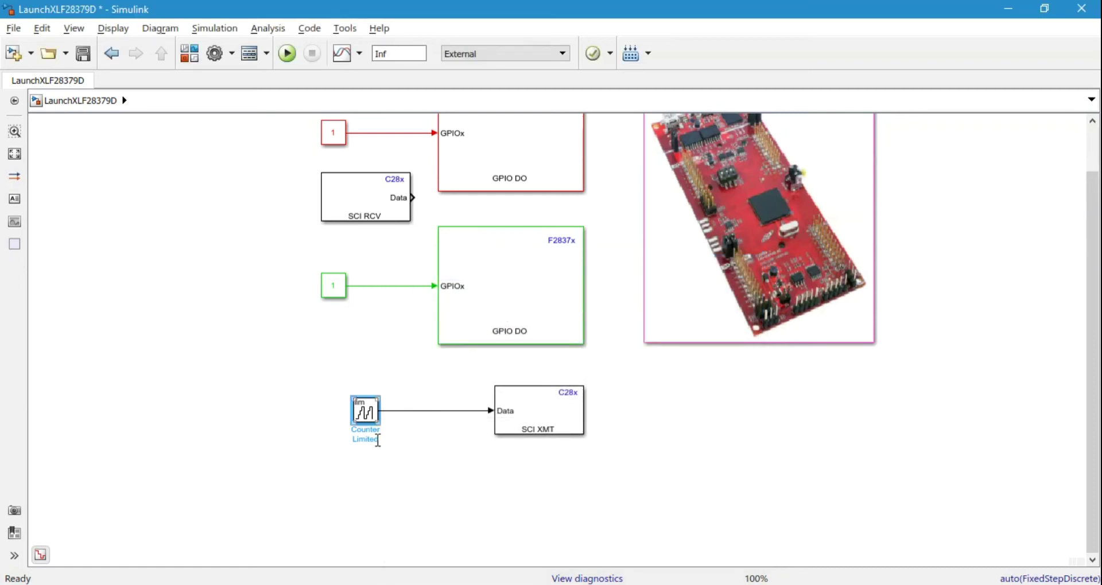
Move the Counter Limited block farther from SCI Transmit and insert a Data Type Conversion block on the line between them
{"action": "left_click_drag", "start_coordinate": [372, 418], "coordinate": [235, 418]}
{"action": "left_click", "coordinate": [318, 440]}
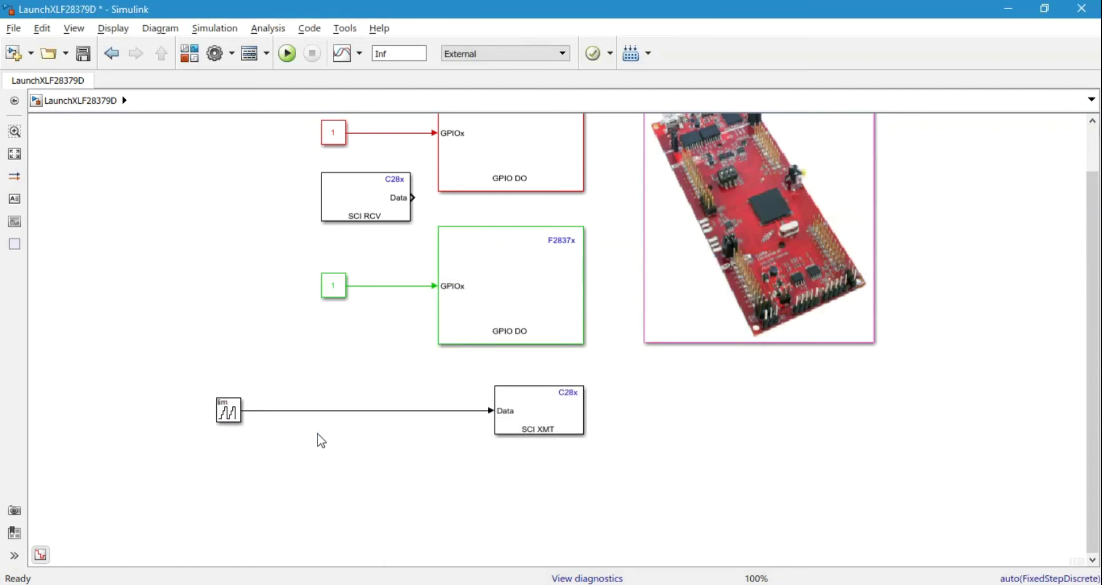
{"action": "double_click", "coordinate": [320, 440]}
{"action": "type", "text": "dat"}
{"action": "left_click", "coordinate": [250, 246]}
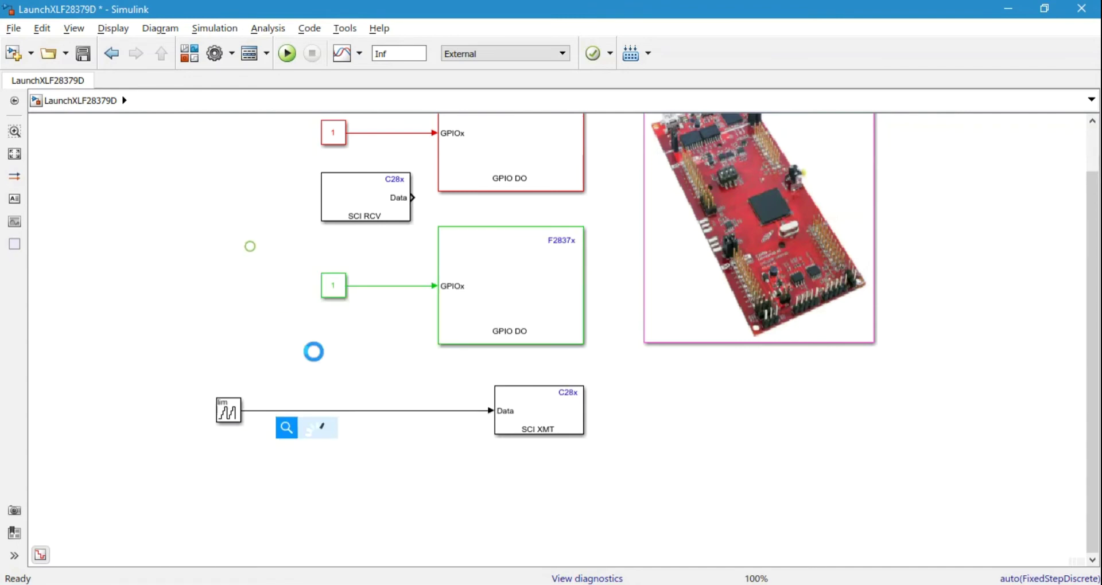
{"action": "left_click_drag", "start_coordinate": [320, 438], "coordinate": [357, 415]}
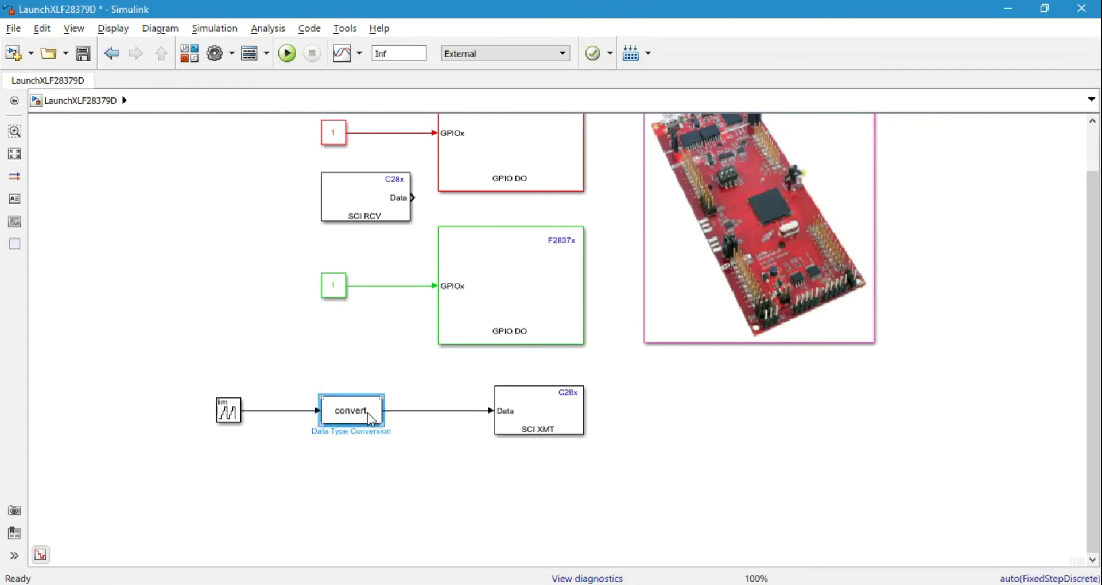
Check the Counter Limited parameters and set the Data Type Conversion block's output data type to uint16
{"action": "left_click", "coordinate": [237, 413]}
{"action": "double_click", "coordinate": [233, 412]}
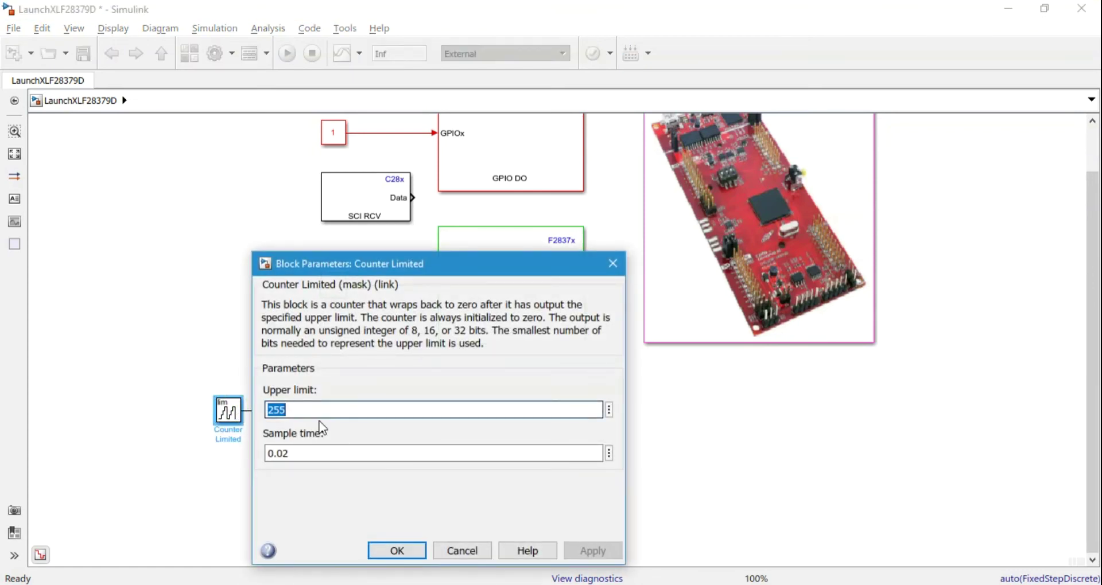
{"action": "left_click", "coordinate": [397, 551]}
{"action": "double_click", "coordinate": [352, 411]}
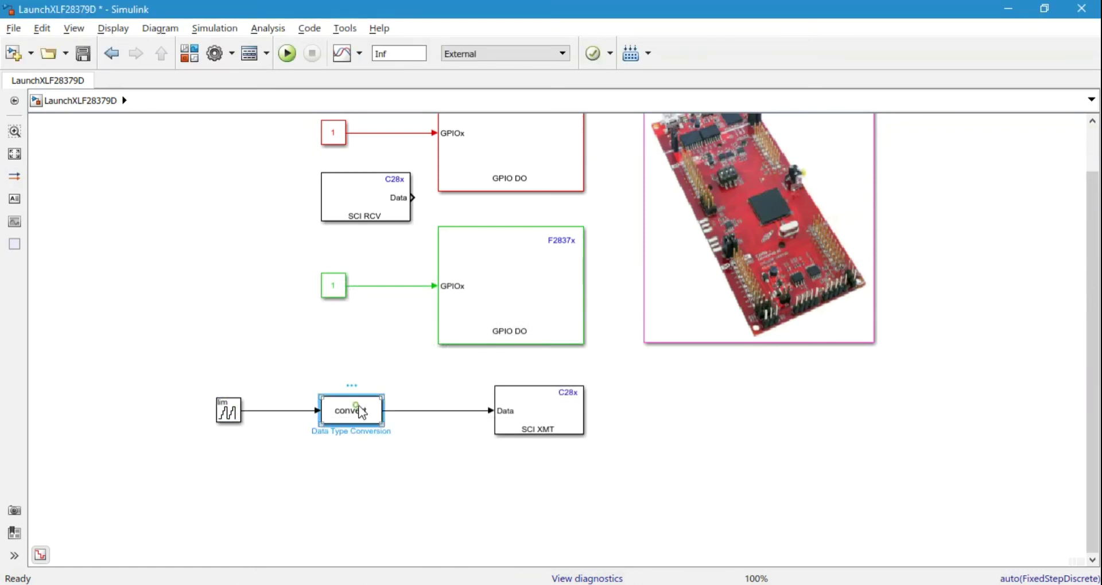
{"action": "left_click", "coordinate": [591, 416]}
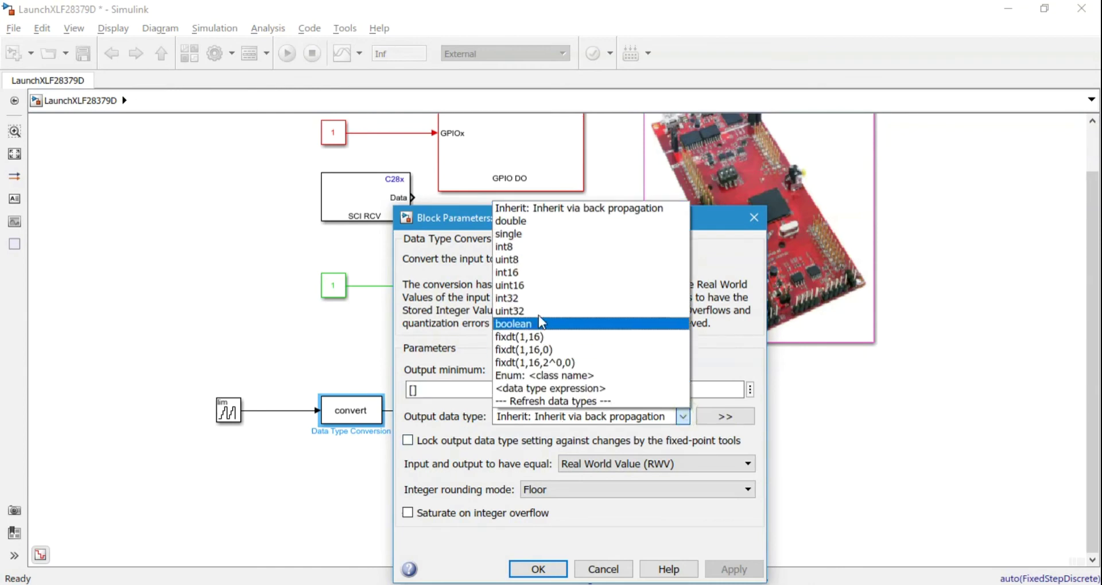
{"action": "left_click", "coordinate": [513, 298]}
{"action": "left_click", "coordinate": [545, 572]}
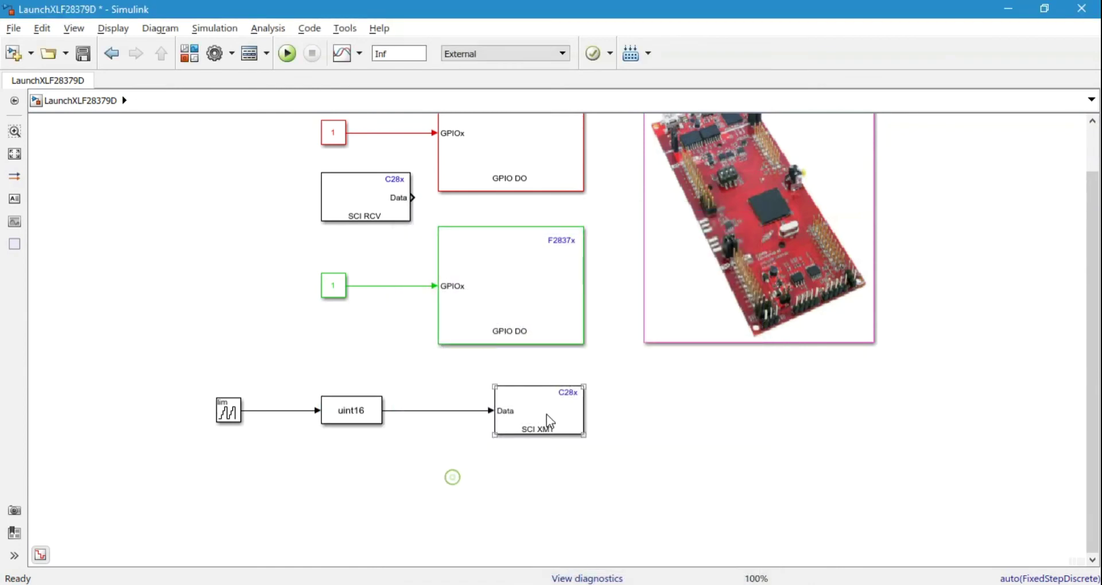
Review the SCI Transmit parameters, keeping SCI module A, package header 'S' and package terminator 'E'
{"action": "double_click", "coordinate": [542, 412]}
{"action": "left_click", "coordinate": [692, 388]}
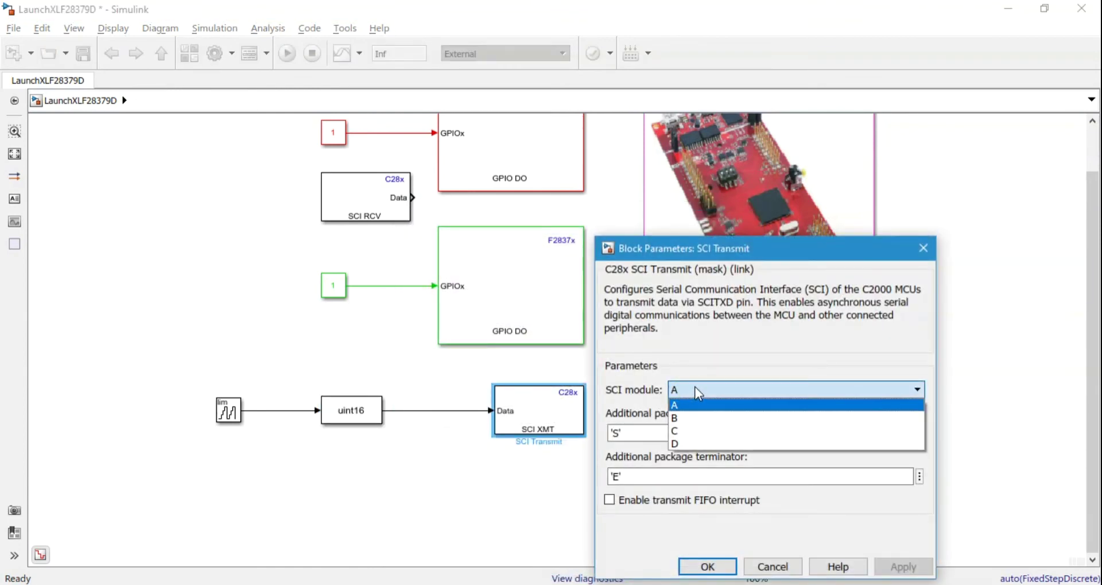
{"action": "left_click", "coordinate": [645, 395]}
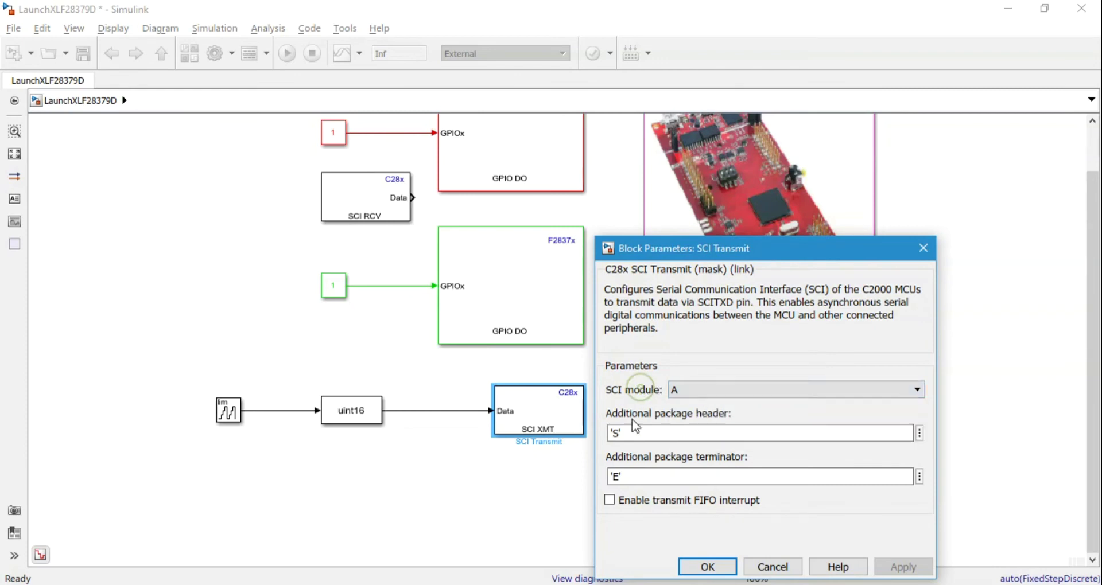
{"action": "left_click", "coordinate": [765, 393]}
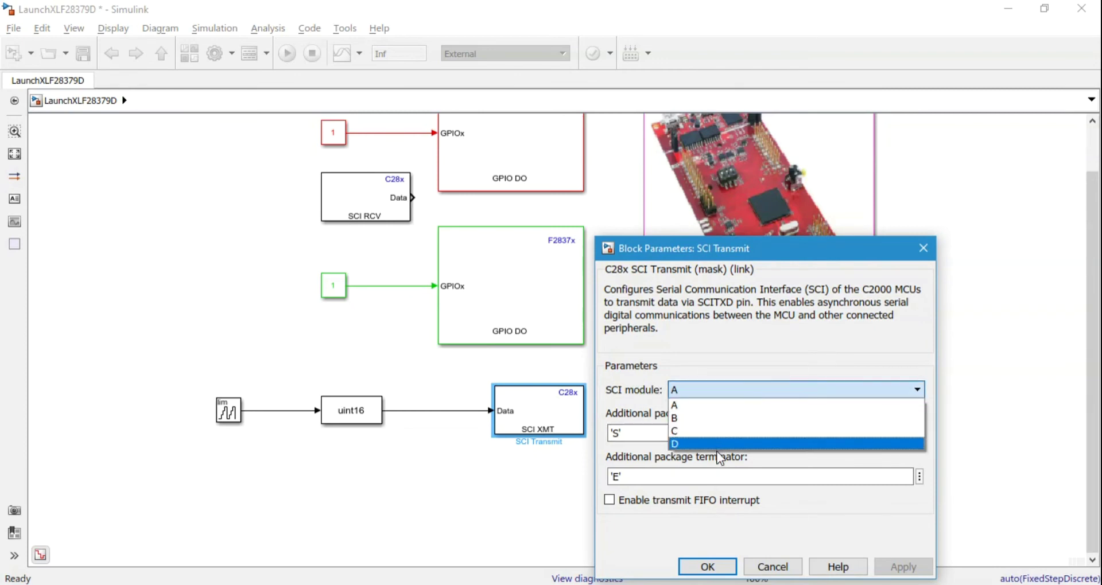
{"action": "left_click", "coordinate": [657, 396]}
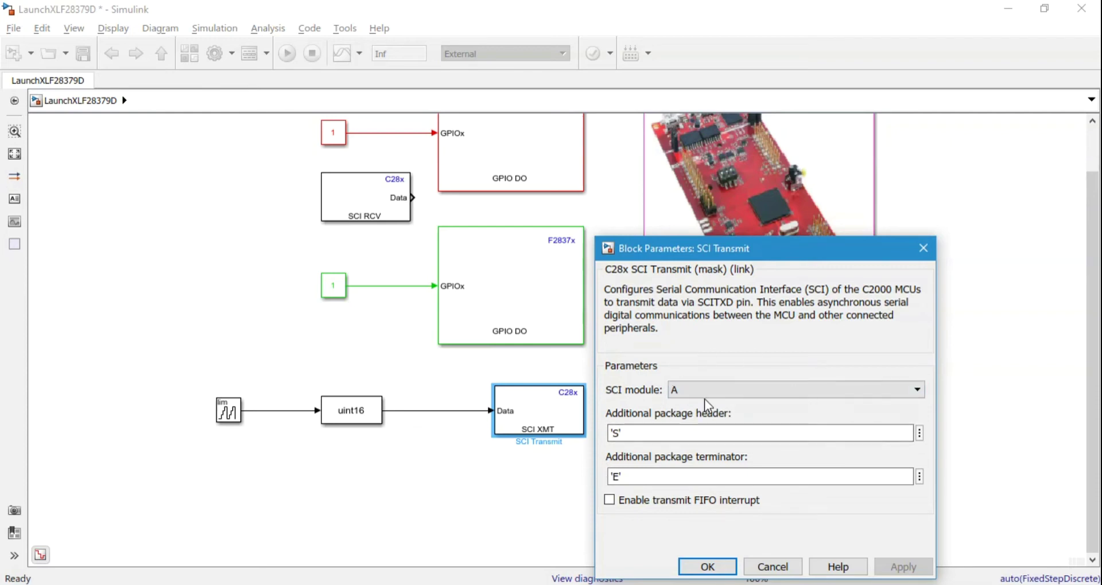
{"action": "double_click", "coordinate": [637, 433]}
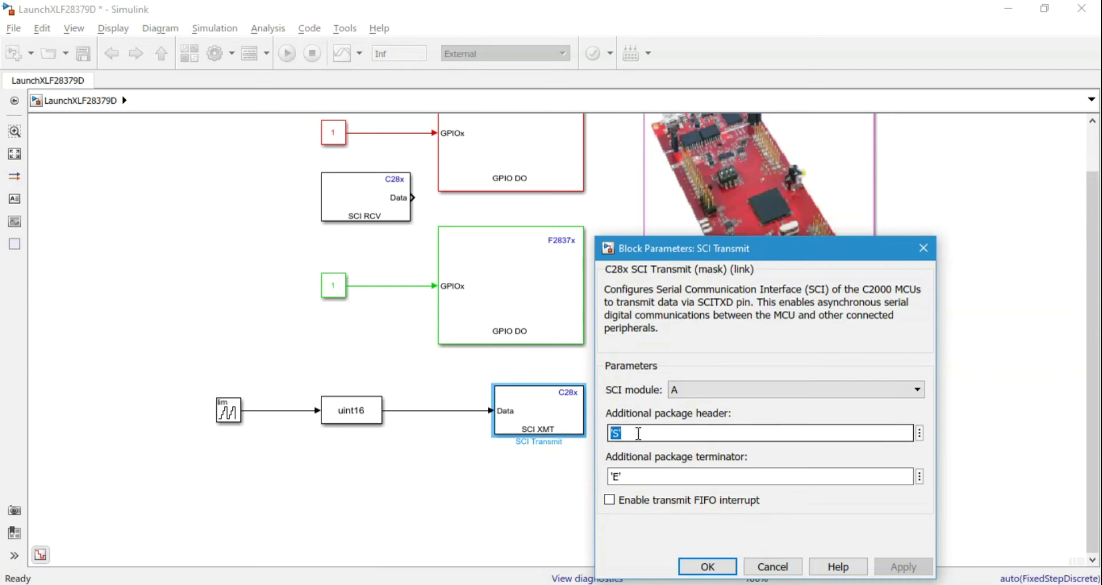
{"action": "double_click", "coordinate": [639, 482]}
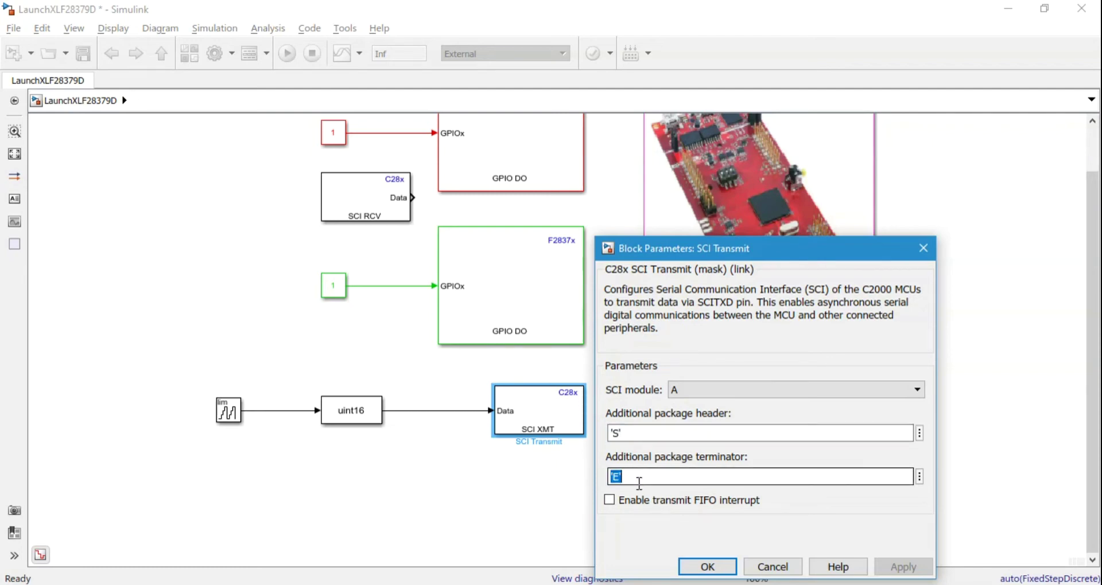
{"action": "left_click", "coordinate": [707, 567]}
Move the SCI Receive block into the free space below the uint16 conversion block
{"action": "scroll", "coordinate": [530, 330], "scroll_direction": "down", "scroll_amount": 1}
{"action": "scroll", "coordinate": [480, 418], "scroll_direction": "up", "scroll_amount": 1}
{"action": "left_click", "coordinate": [402, 195]}
{"action": "left_click_drag", "start_coordinate": [402, 195], "coordinate": [380, 504]}
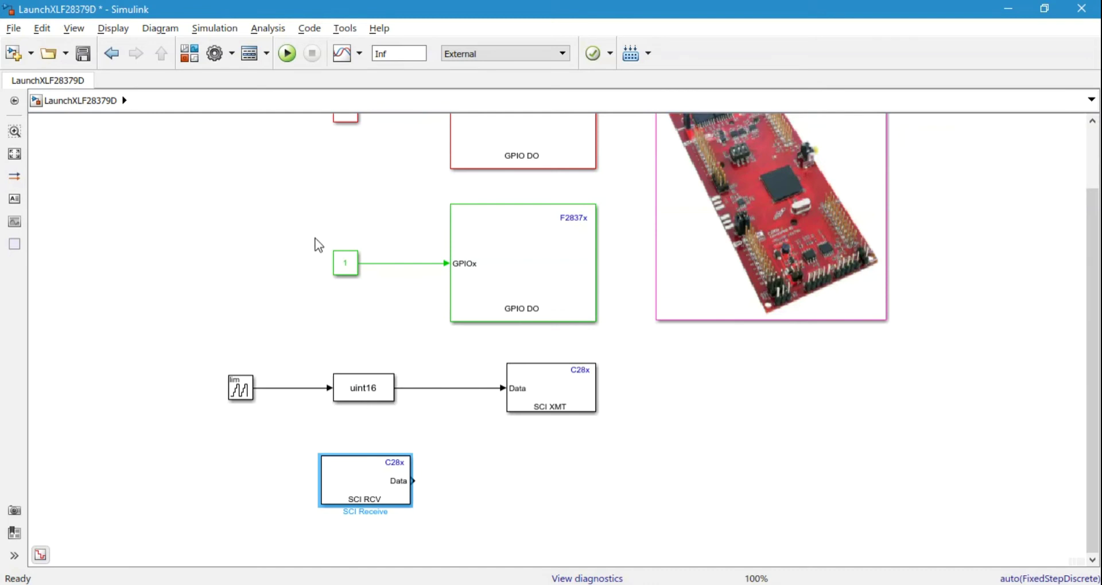
Delete the Constant feeding the second Digital Output block and move that output beside SCI Receive so its line connects to the Data port
{"action": "left_click", "coordinate": [345, 264]}
{"action": "key", "text": "Delete"}
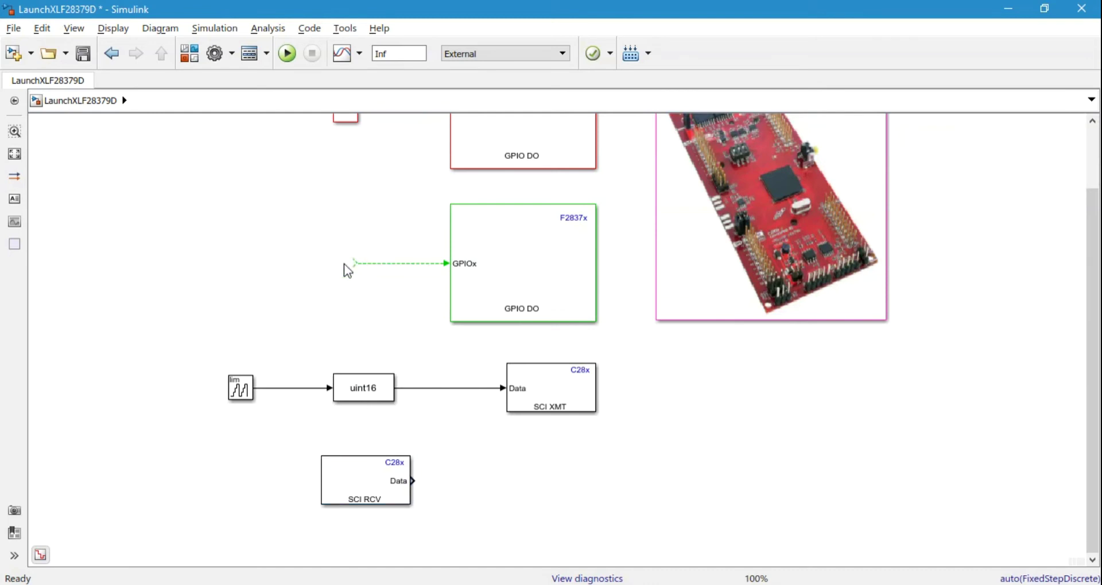
{"action": "left_click_drag", "start_coordinate": [564, 280], "coordinate": [623, 501]}
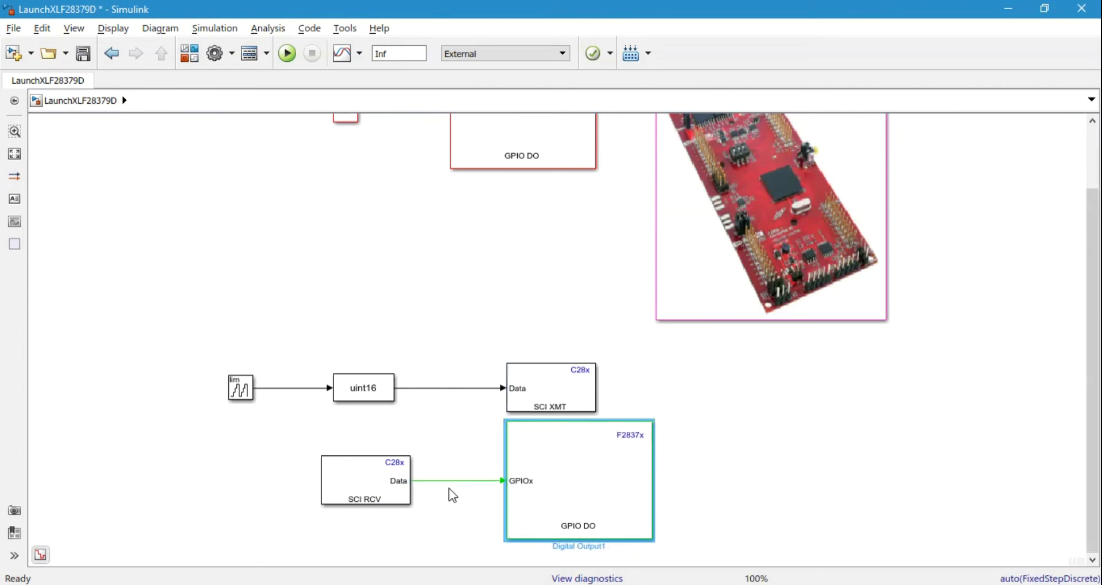
Set the SCI Receive block's sample time to 0.02
{"action": "double_click", "coordinate": [372, 471]}
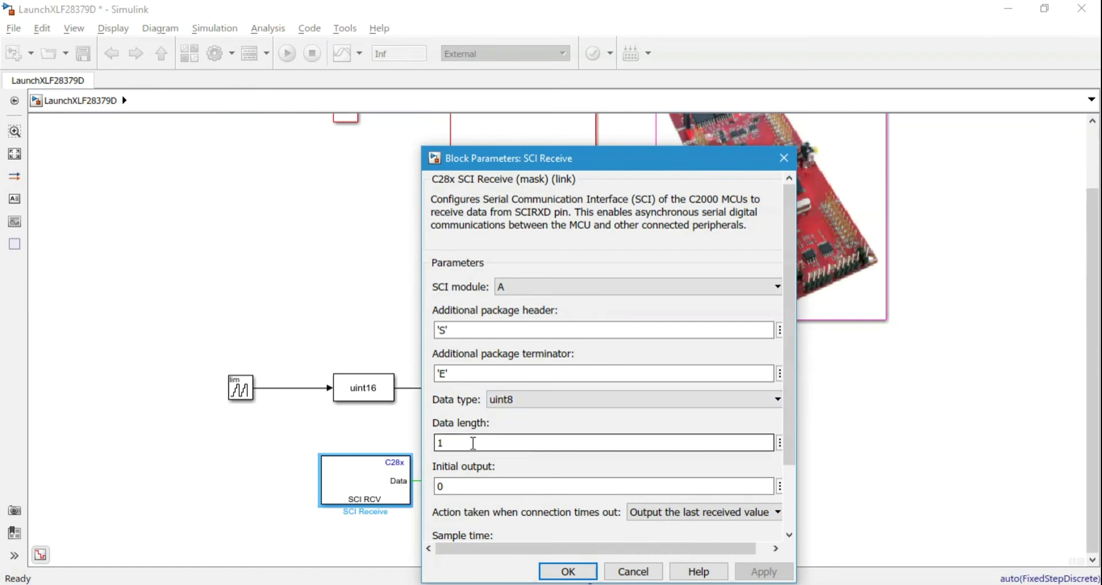
{"action": "scroll", "coordinate": [476, 447], "scroll_direction": "down", "scroll_amount": 3}
{"action": "double_click", "coordinate": [493, 473]}
{"action": "type", "text": "0.02"}
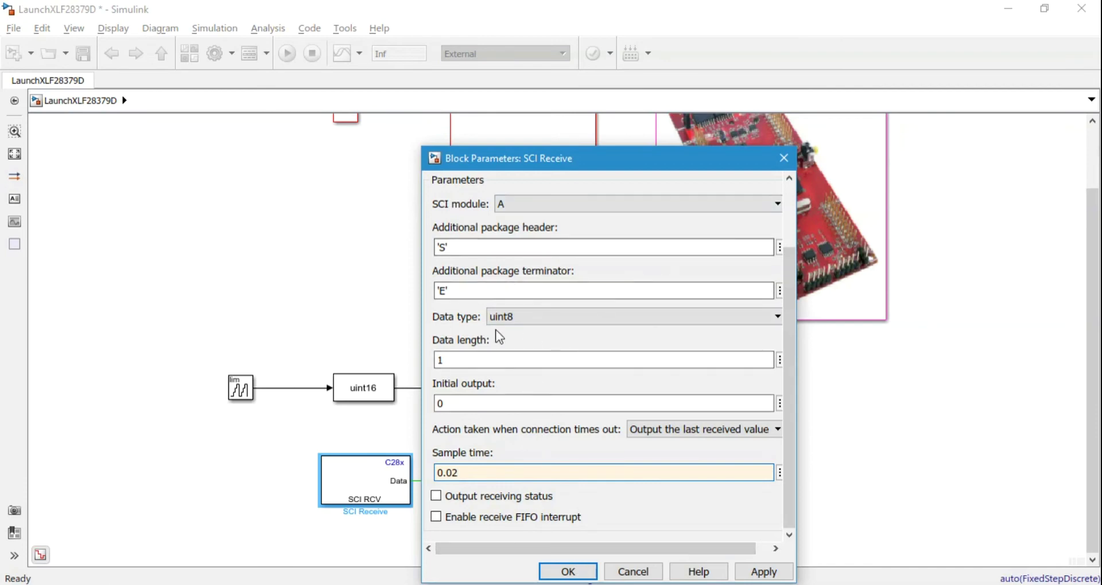
{"action": "left_click", "coordinate": [567, 573]}
Move SCI Receive farther from the Digital Output block and insert a Data Type Conversion block on the line between them
{"action": "left_click_drag", "start_coordinate": [385, 486], "coordinate": [304, 489]}
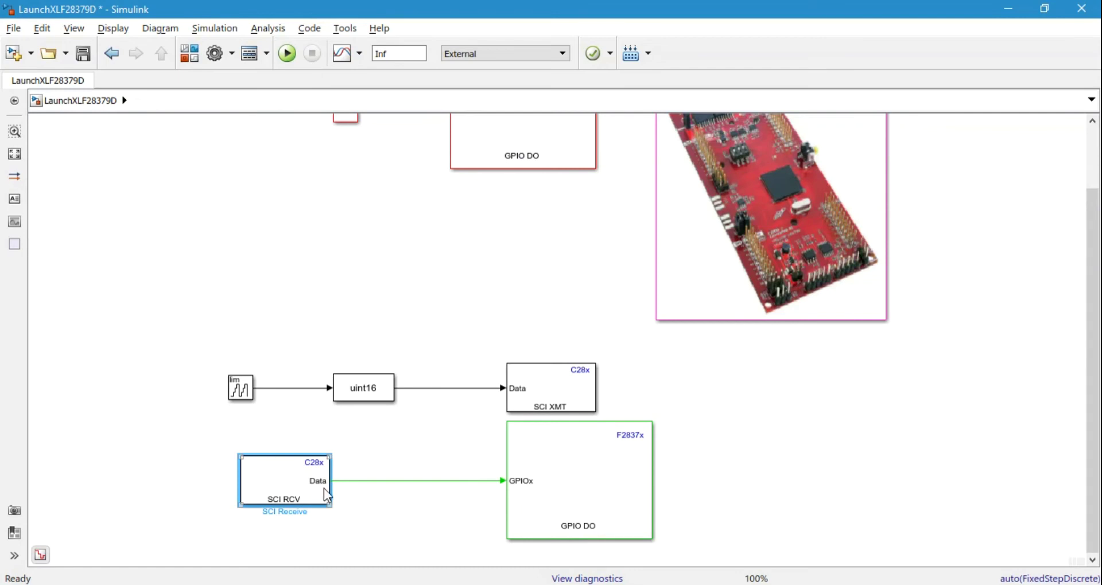
{"action": "left_click", "coordinate": [290, 487]}
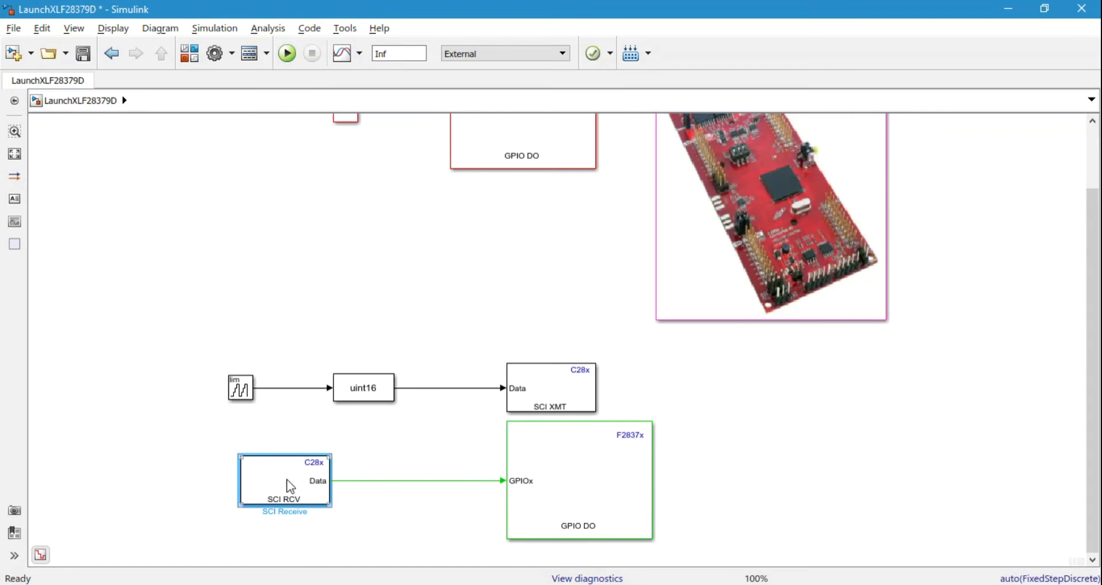
{"action": "double_click", "coordinate": [389, 522]}
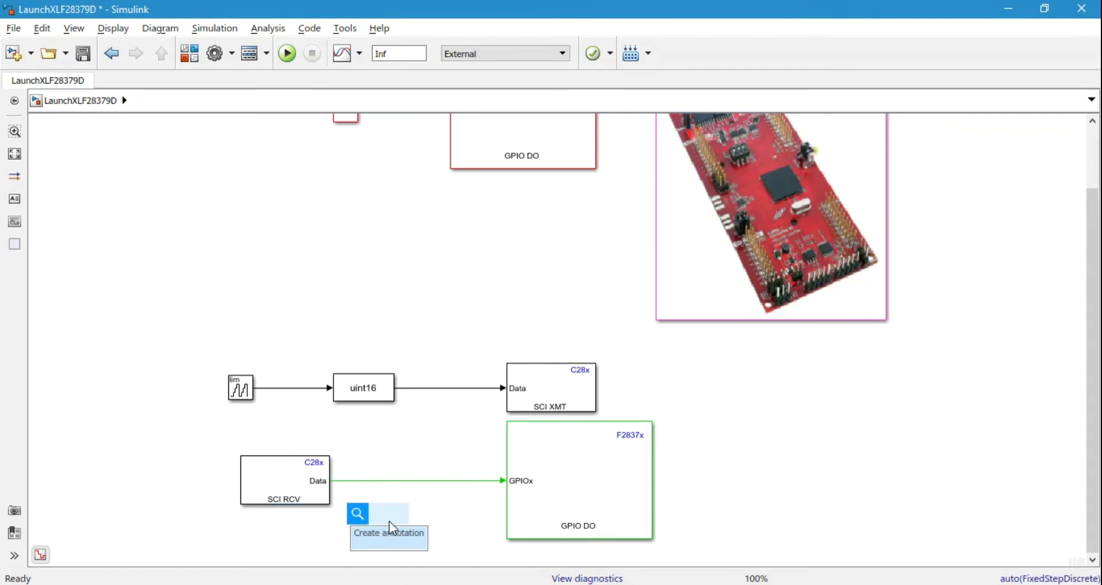
{"action": "type", "text": "data"}
{"action": "key", "text": "Return"}
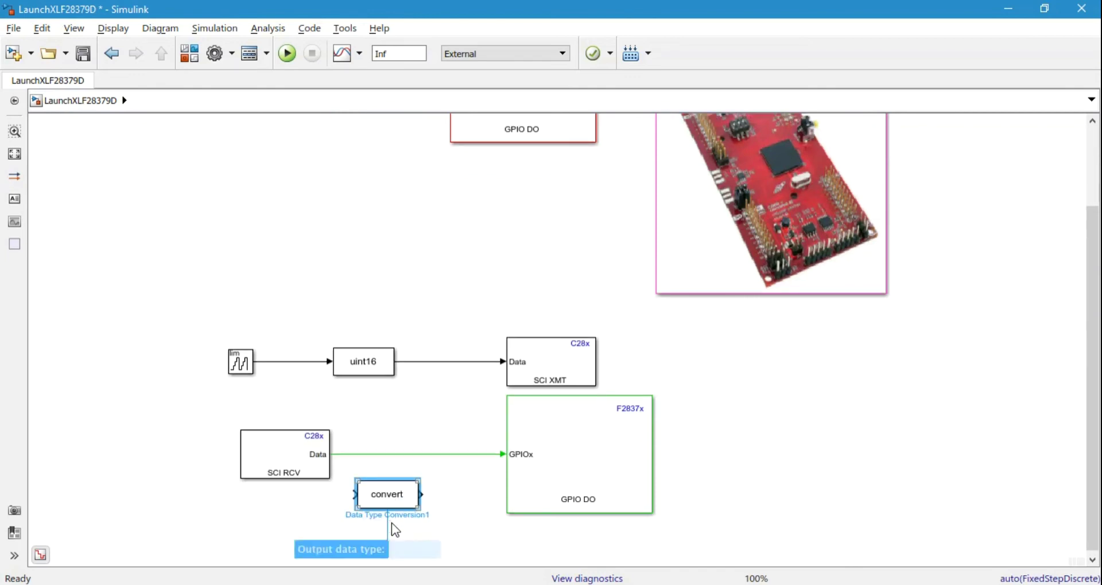
{"action": "left_click", "coordinate": [468, 506]}
{"action": "left_click_drag", "start_coordinate": [410, 471], "coordinate": [406, 463]}
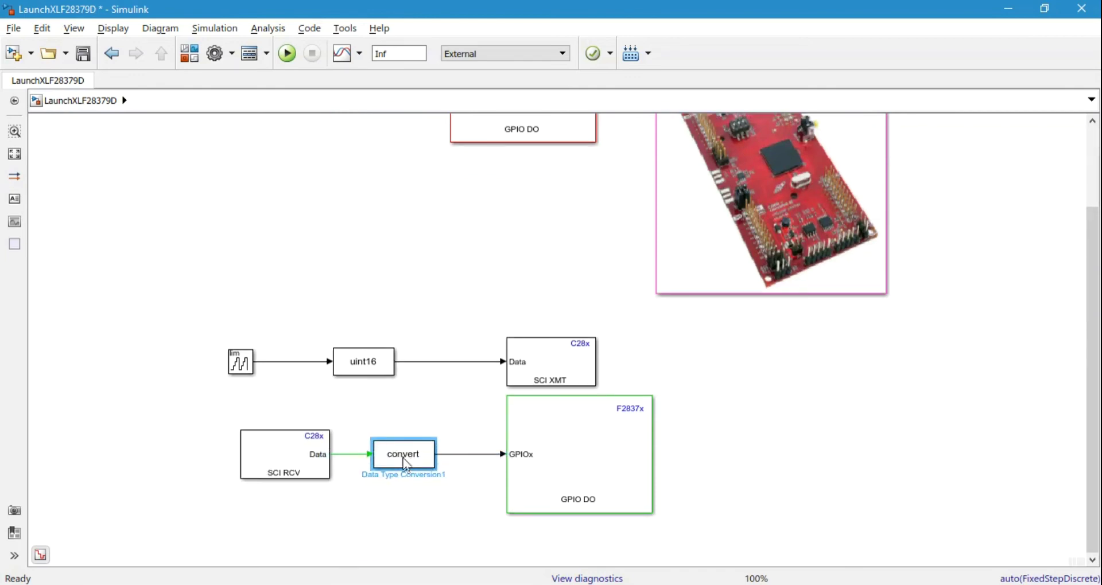
Set the output data type of the conversion block after SCI Receive to boolean
{"action": "double_click", "coordinate": [432, 462]}
{"action": "left_click", "coordinate": [734, 417]}
{"action": "left_click", "coordinate": [583, 324]}
{"action": "left_click", "coordinate": [602, 570]}
Disable Toggle GPIO34 in the Digital Output block driven by SCI Receive, keeping GPIO34 selected
{"action": "double_click", "coordinate": [586, 484]}
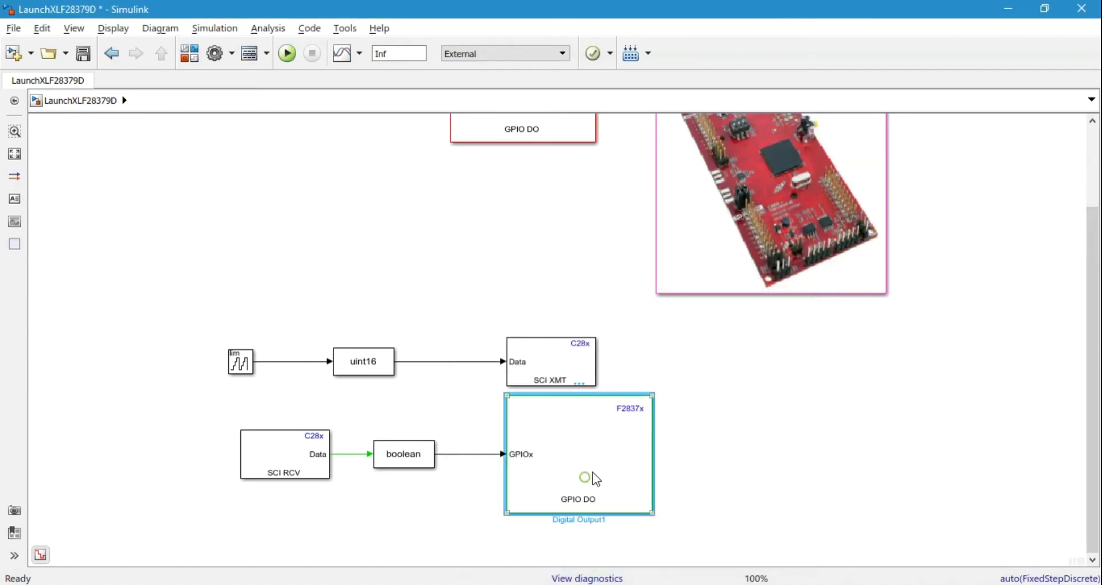
{"action": "left_click", "coordinate": [691, 428]}
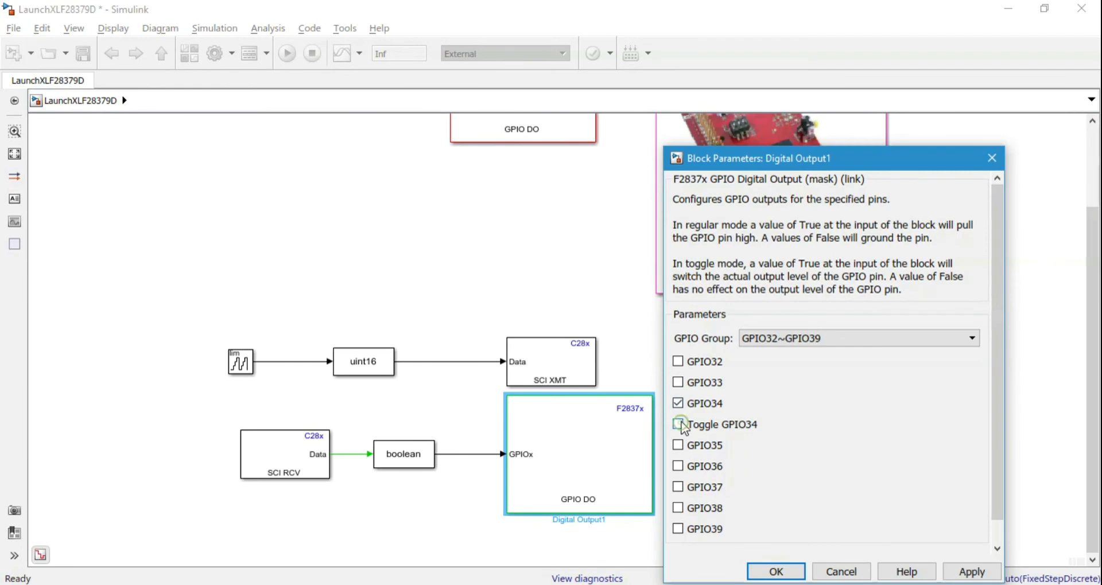
{"action": "left_click_drag", "start_coordinate": [823, 163], "coordinate": [529, 138]}
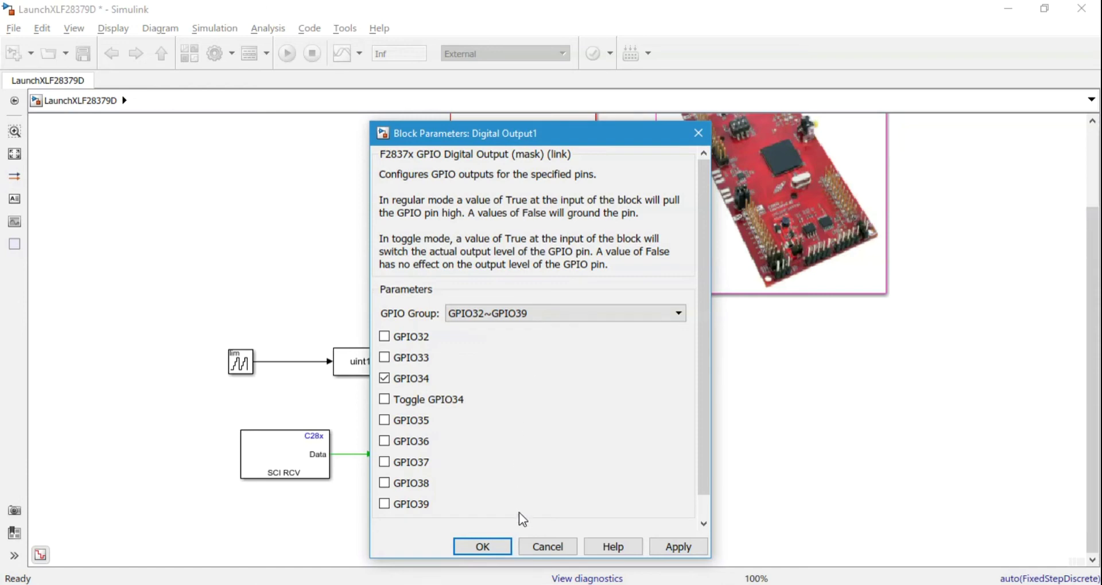
{"action": "left_click", "coordinate": [507, 546]}
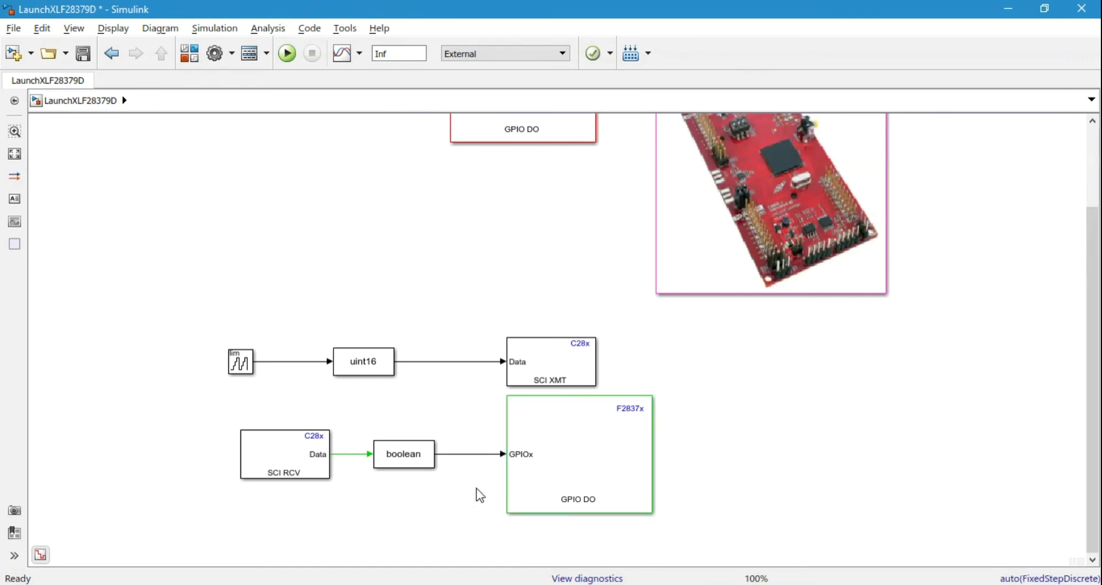
Align SCI Transmit with the outer edge of the lower Digital Output block and move the Constant and first Digital Output closer to the serial blocks
{"action": "left_click_drag", "start_coordinate": [557, 383], "coordinate": [605, 377]}
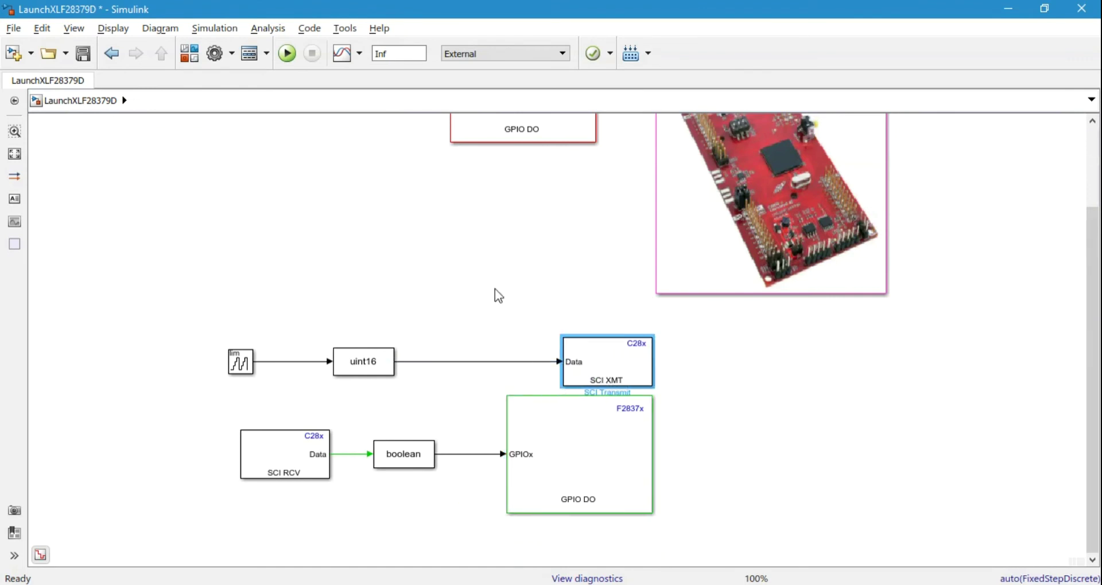
{"action": "scroll", "coordinate": [475, 225], "scroll_direction": "down", "scroll_amount": 3}
{"action": "left_click_drag", "start_coordinate": [552, 190], "coordinate": [360, 115]}
{"action": "left_click_drag", "start_coordinate": [454, 192], "coordinate": [480, 265]}
{"action": "left_click", "coordinate": [561, 273]}
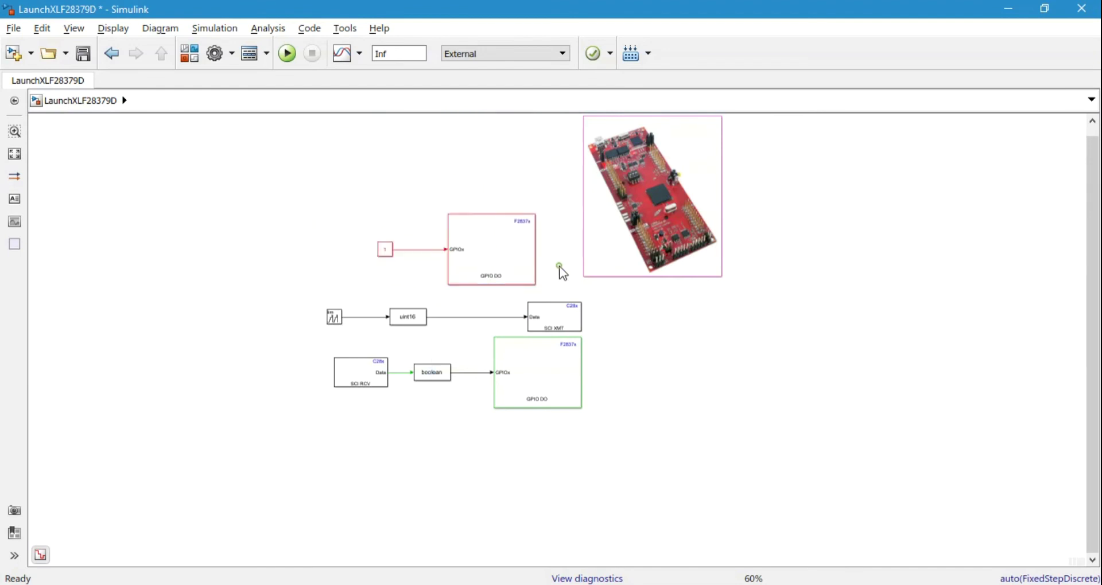
{"action": "scroll", "coordinate": [569, 343], "scroll_direction": "up", "scroll_amount": 2}
{"action": "left_click", "coordinate": [569, 344]}
{"action": "scroll", "coordinate": [571, 348], "scroll_direction": "up", "scroll_amount": 2}
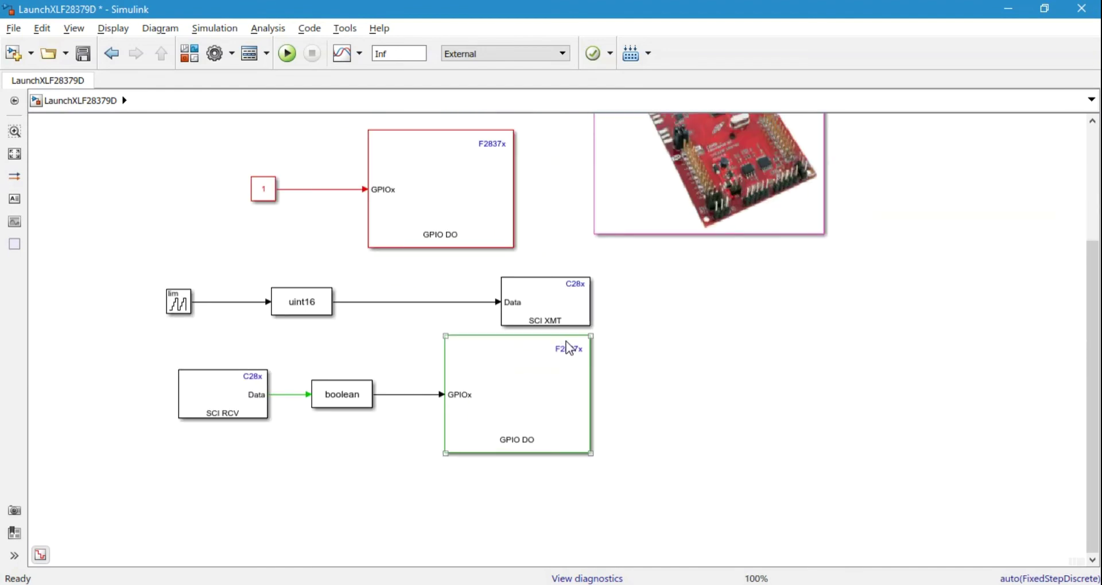
{"action": "left_click", "coordinate": [522, 307]}
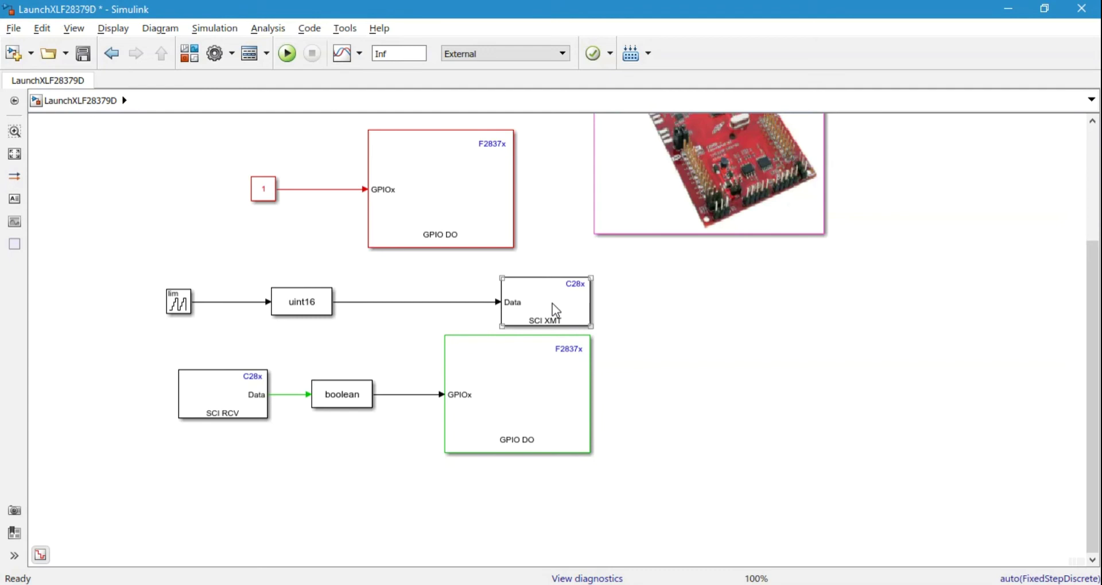
{"action": "left_click", "coordinate": [448, 245]}
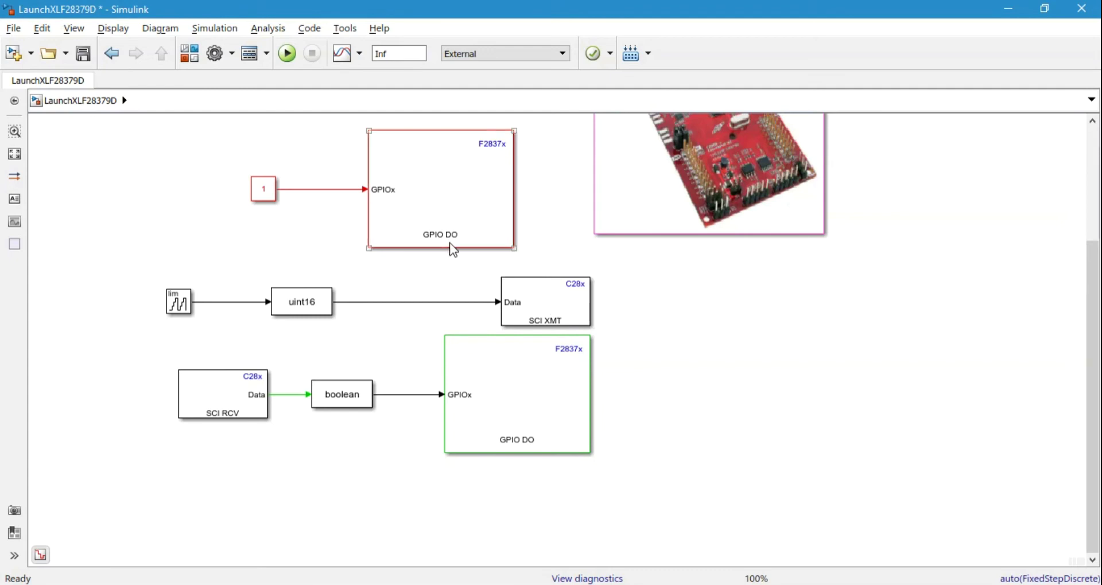
{"action": "left_click", "coordinate": [519, 230]}
Build the model for the board and dismiss the code generation report
{"action": "left_click", "coordinate": [628, 60]}
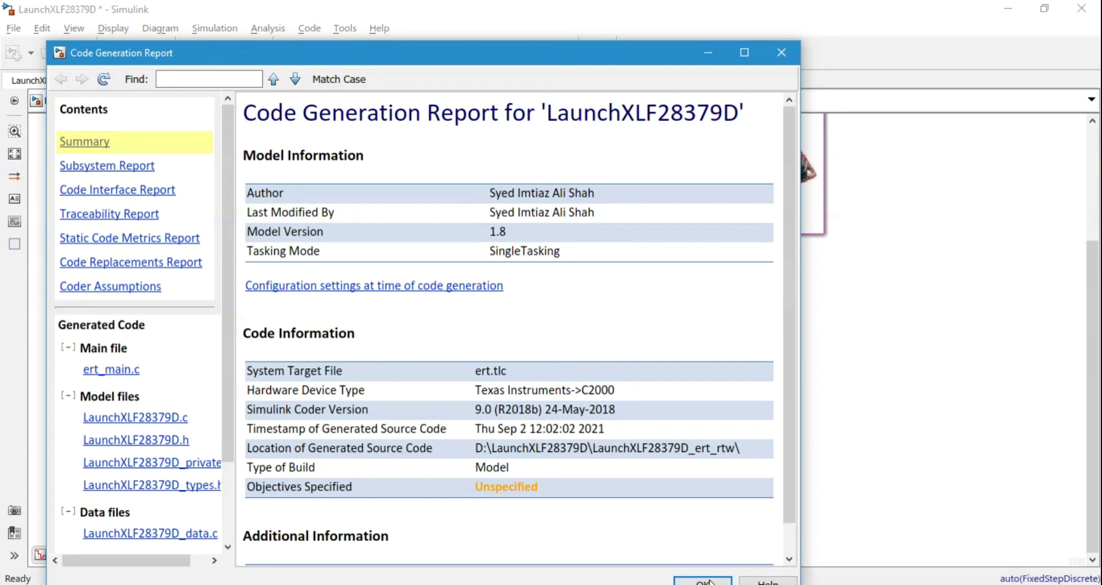
{"action": "left_click_drag", "start_coordinate": [519, 54], "coordinate": [603, 21]}
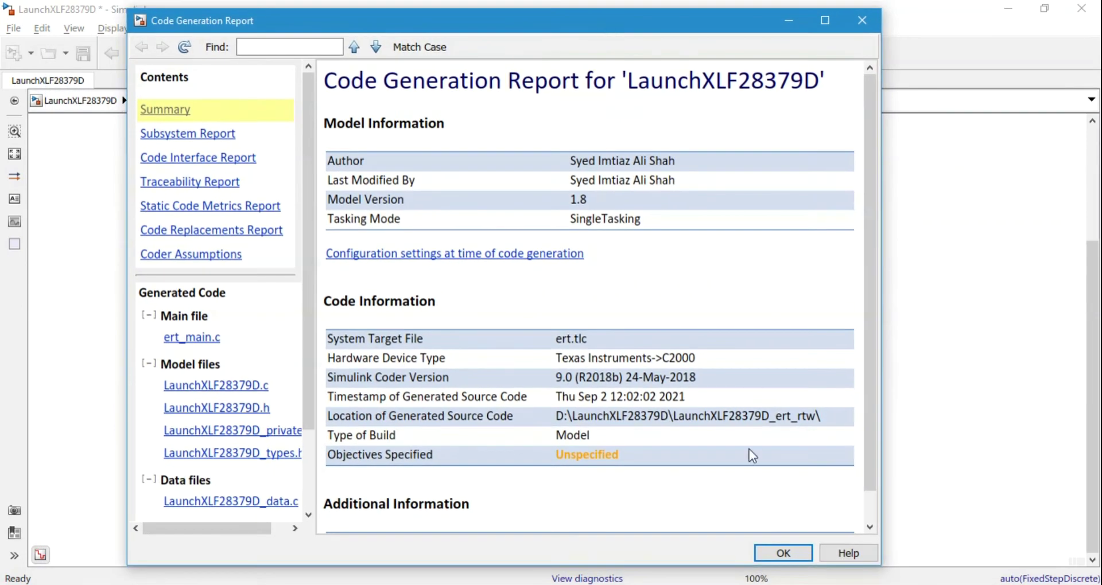
{"action": "left_click", "coordinate": [783, 554]}
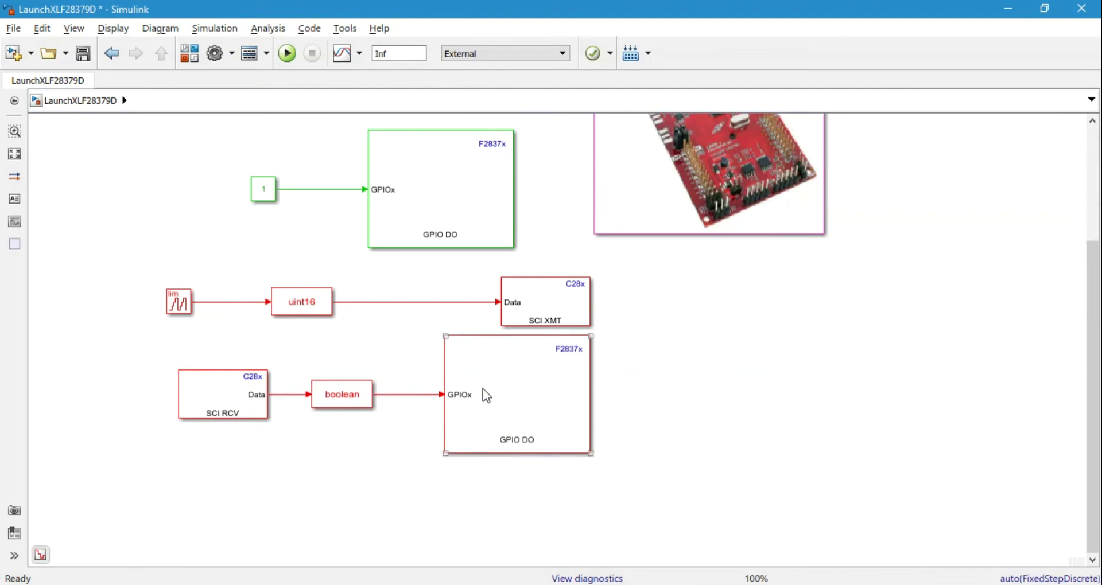
Deselect the Digital Output block in the LaunchXLF28379D model and switch to the empty HostSerialReceive model
{"action": "left_click", "coordinate": [554, 508]}
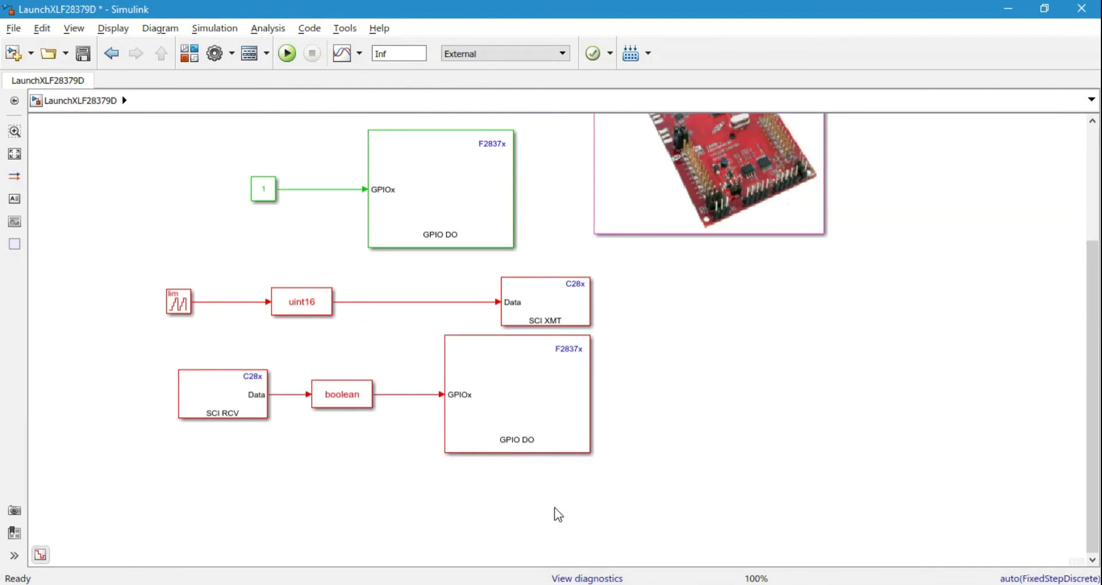
{"action": "left_click", "coordinate": [537, 456]}
{"action": "left_click", "coordinate": [530, 485]}
{"action": "mouse_move", "coordinate": [551, 579]}
{"action": "left_click", "coordinate": [856, 535]}
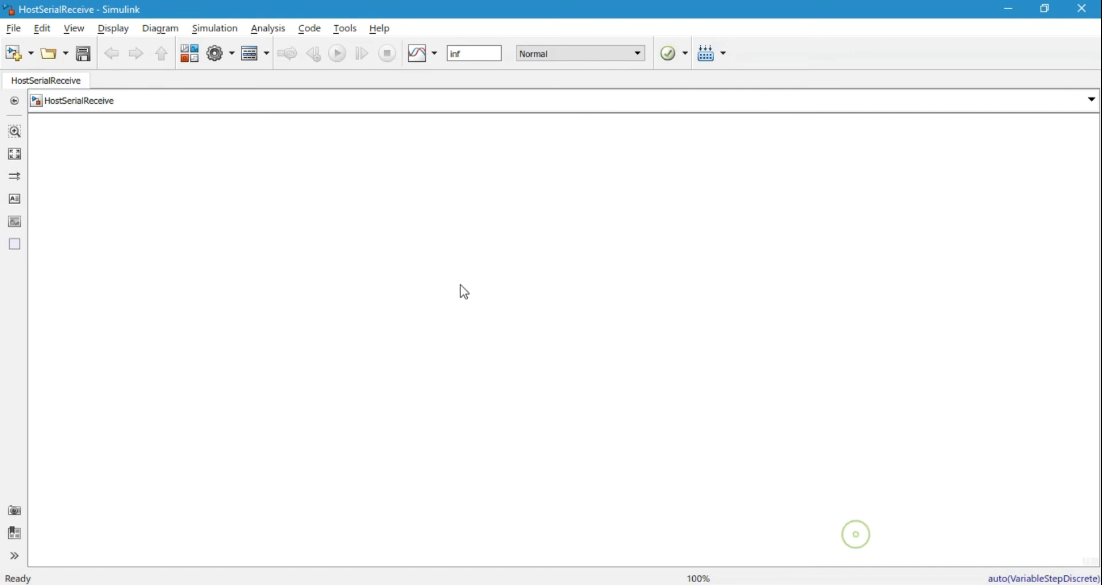
Add a Serial Configuration block from the Instrument Control Toolbox to the empty model
{"action": "double_click", "coordinate": [444, 218]}
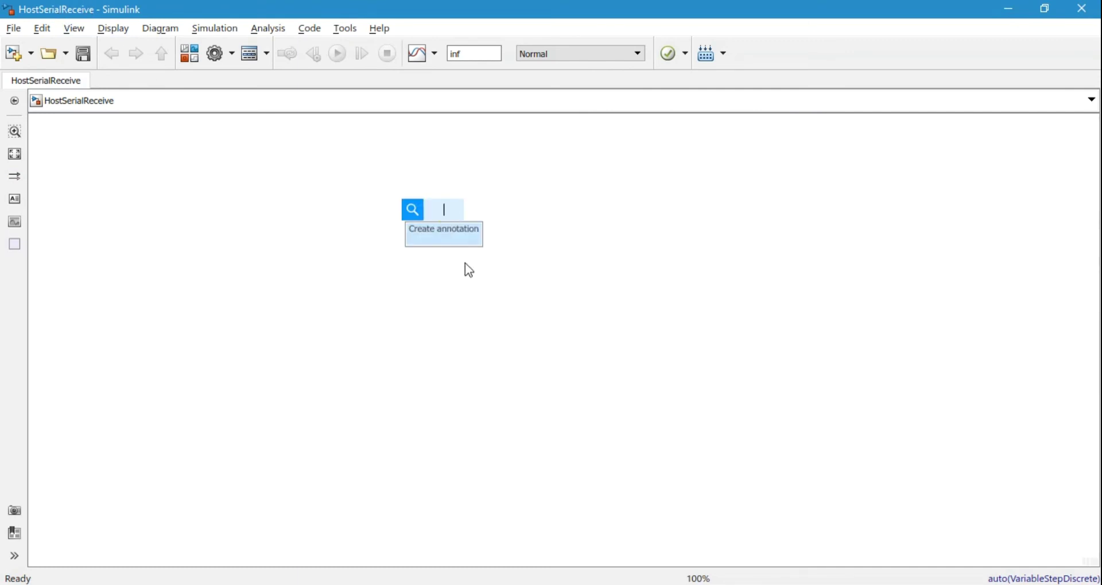
{"action": "left_click", "coordinate": [477, 249]}
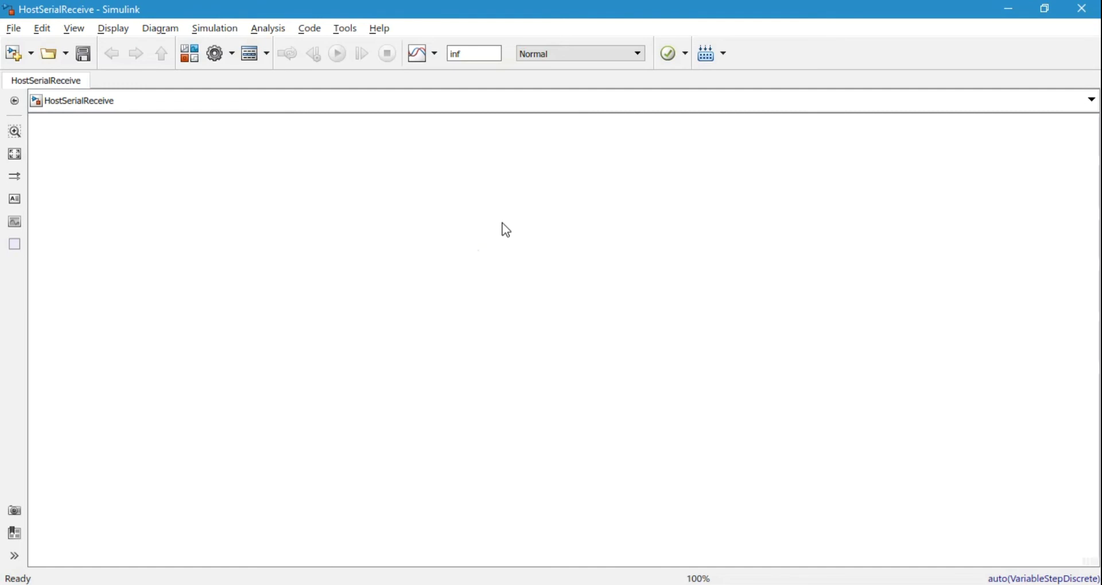
{"action": "double_click", "coordinate": [502, 222]}
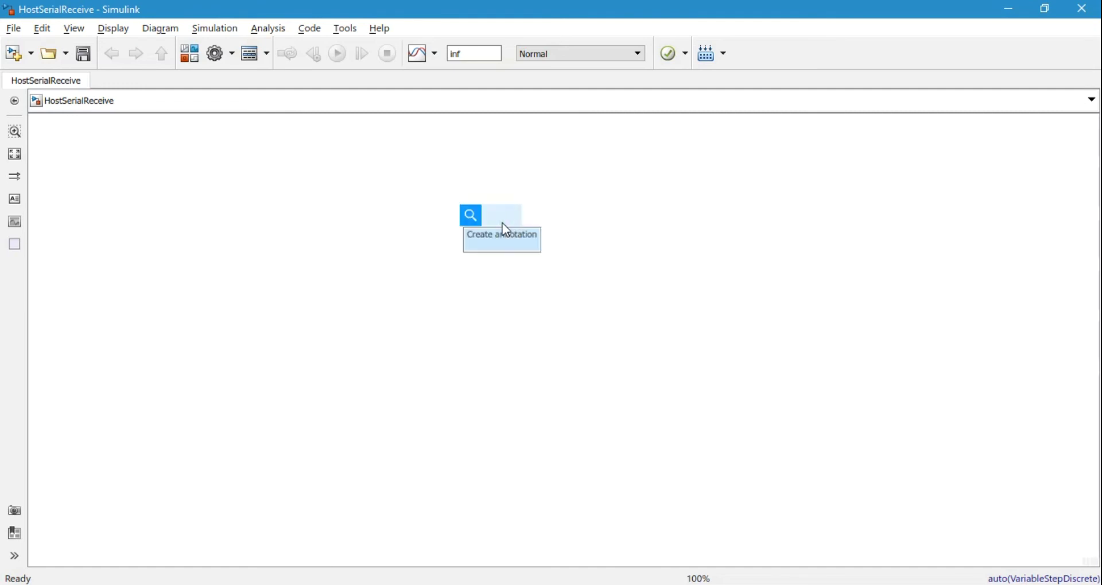
{"action": "type", "text": "seria"}
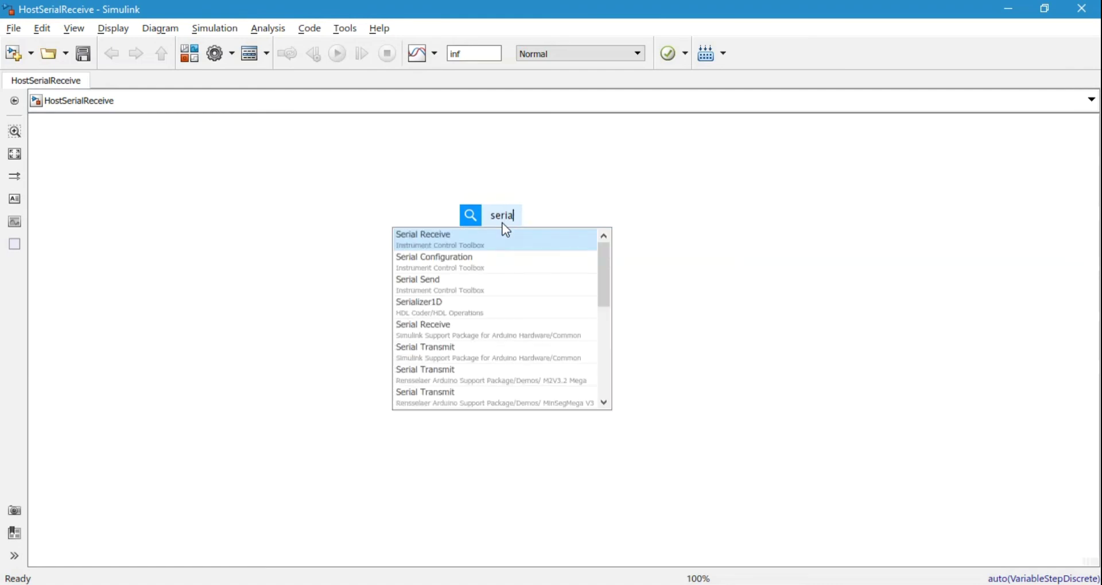
{"action": "left_click", "coordinate": [483, 260]}
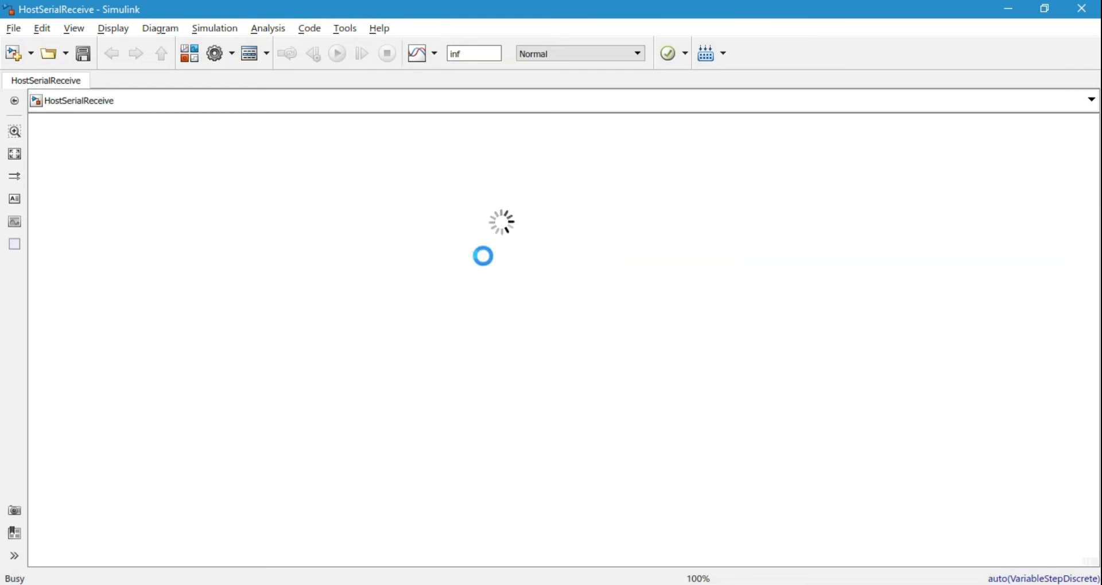
Set the Serial Configuration block's communication port to COM6, keeping the baud rate at 9600
{"action": "double_click", "coordinate": [520, 236]}
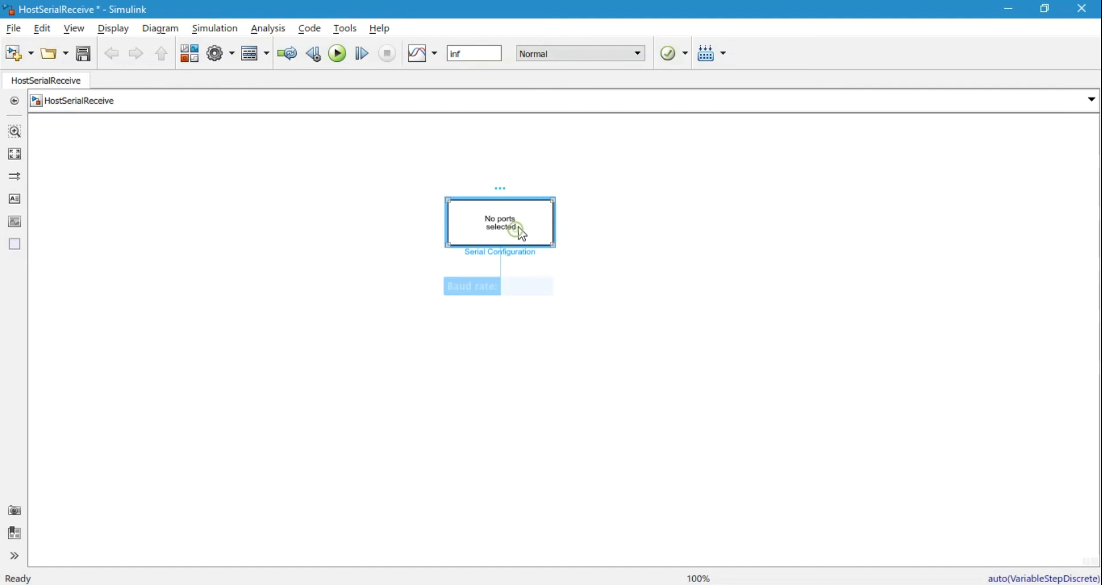
{"action": "left_click", "coordinate": [722, 144]}
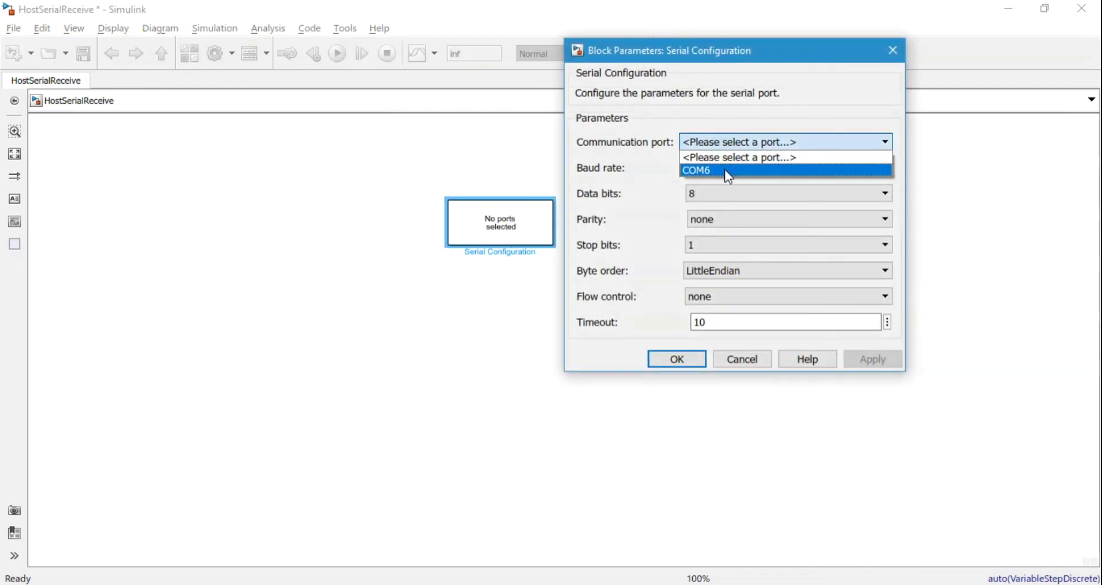
{"action": "left_click", "coordinate": [724, 170]}
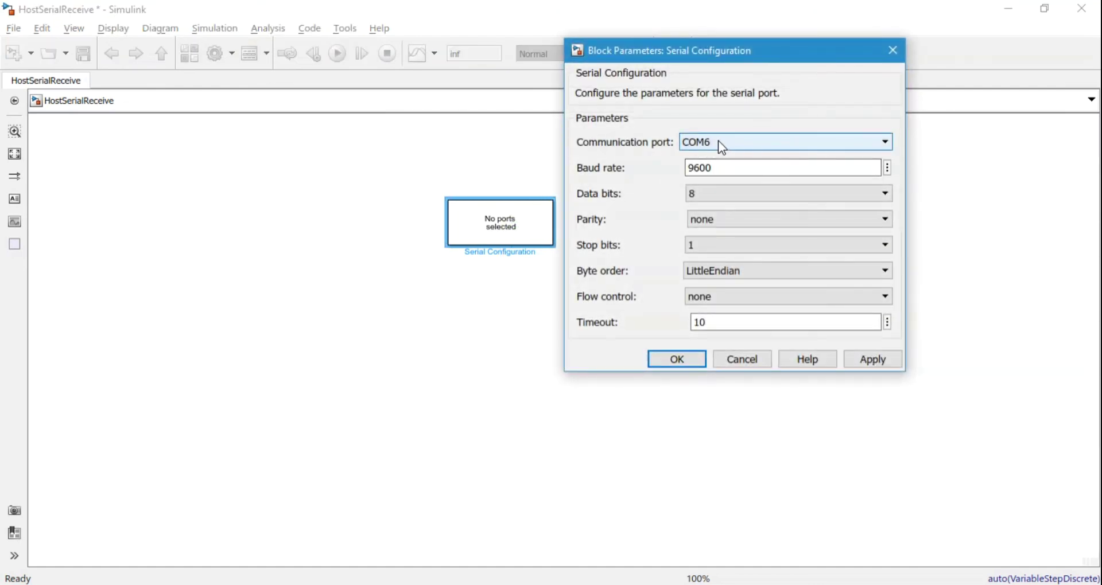
{"action": "left_click", "coordinate": [721, 167]}
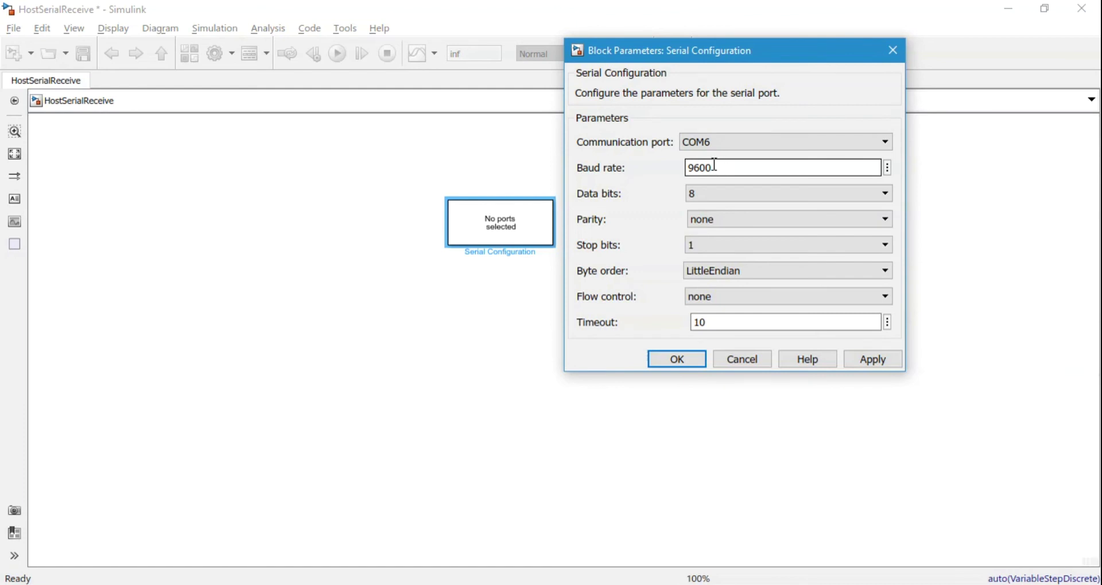
{"action": "left_click", "coordinate": [684, 360]}
Add an Instrument Control Toolbox Serial Receive block below the Serial Configuration block
{"action": "double_click", "coordinate": [476, 309]}
{"action": "type", "text": "seria"}
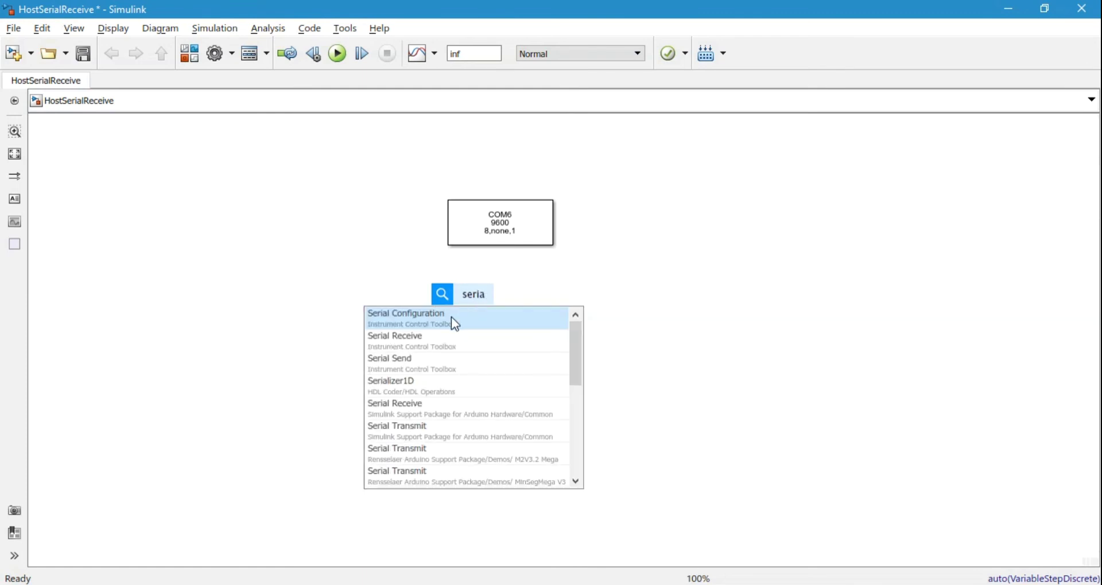
{"action": "left_click", "coordinate": [442, 342]}
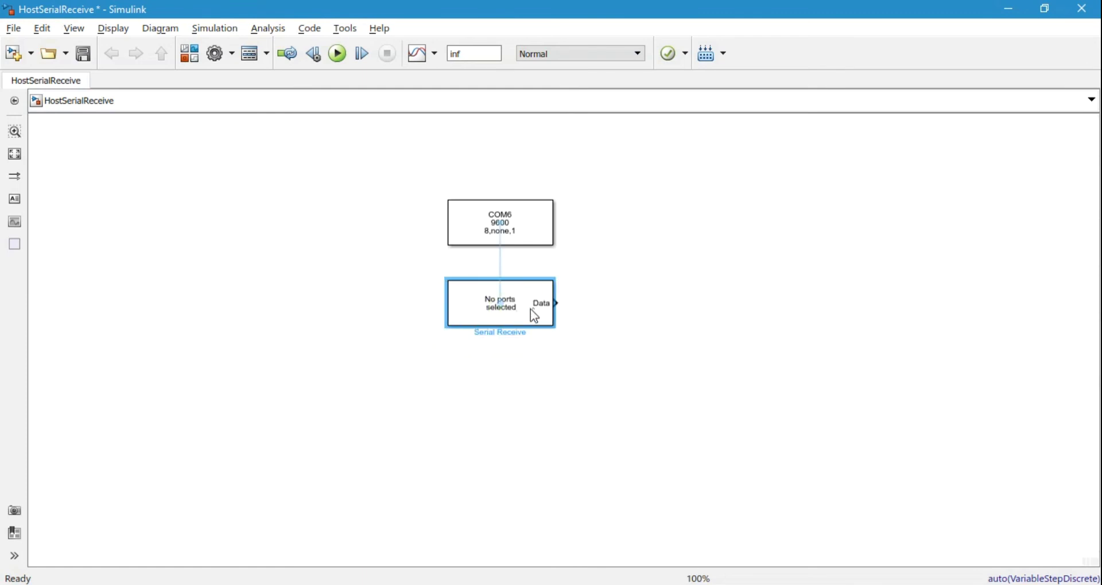
Set the Serial Receive block's communication port to COM6, its header to S and its terminator to E
{"action": "double_click", "coordinate": [532, 310]}
{"action": "left_click", "coordinate": [771, 223]}
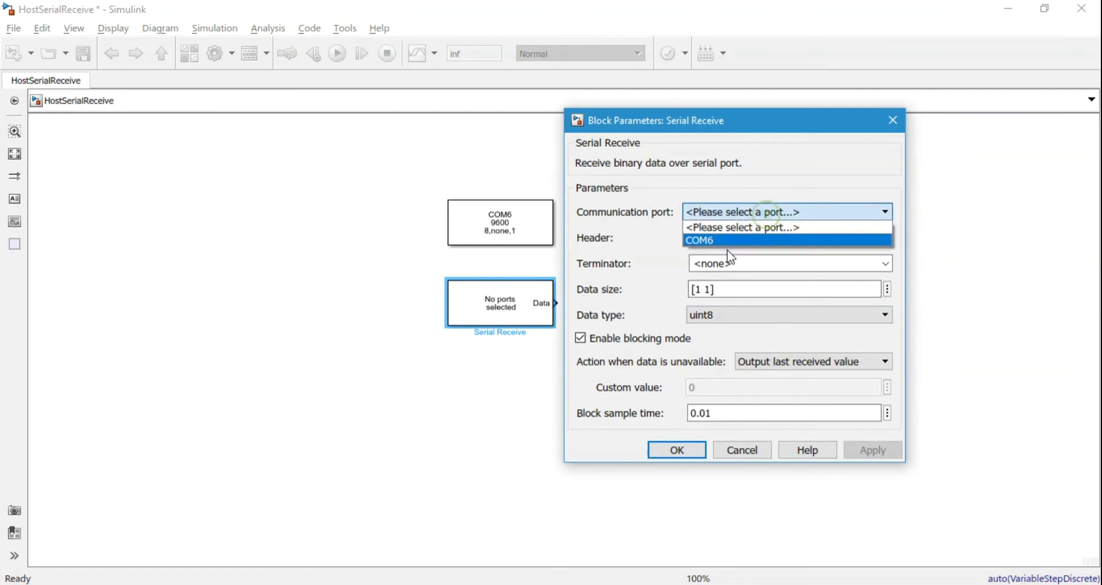
{"action": "left_click", "coordinate": [731, 238]}
{"action": "left_click", "coordinate": [733, 239]}
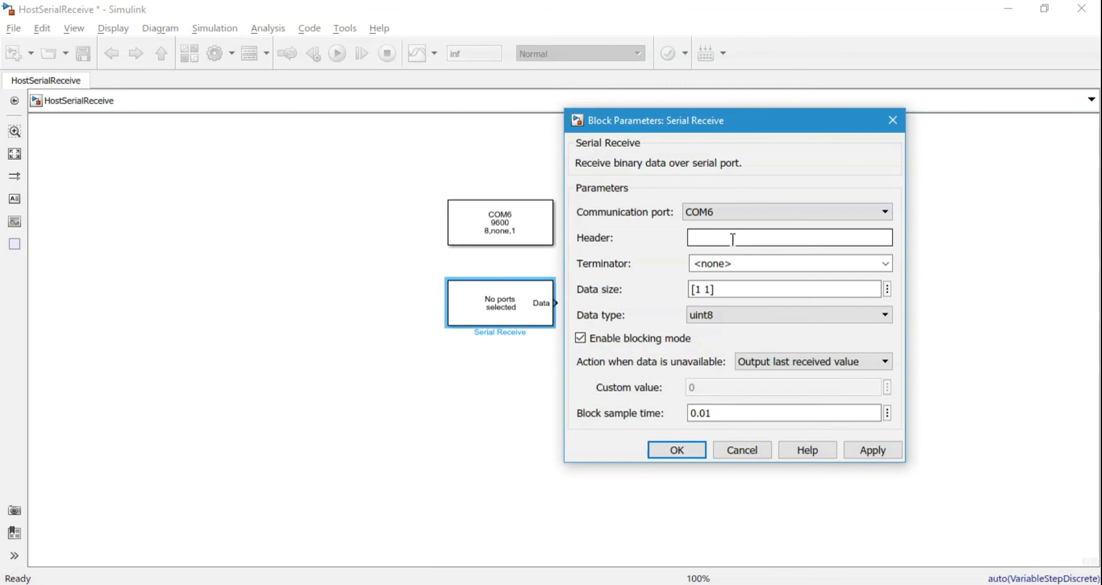
{"action": "type", "text": "S"}
{"action": "left_click", "coordinate": [746, 269]}
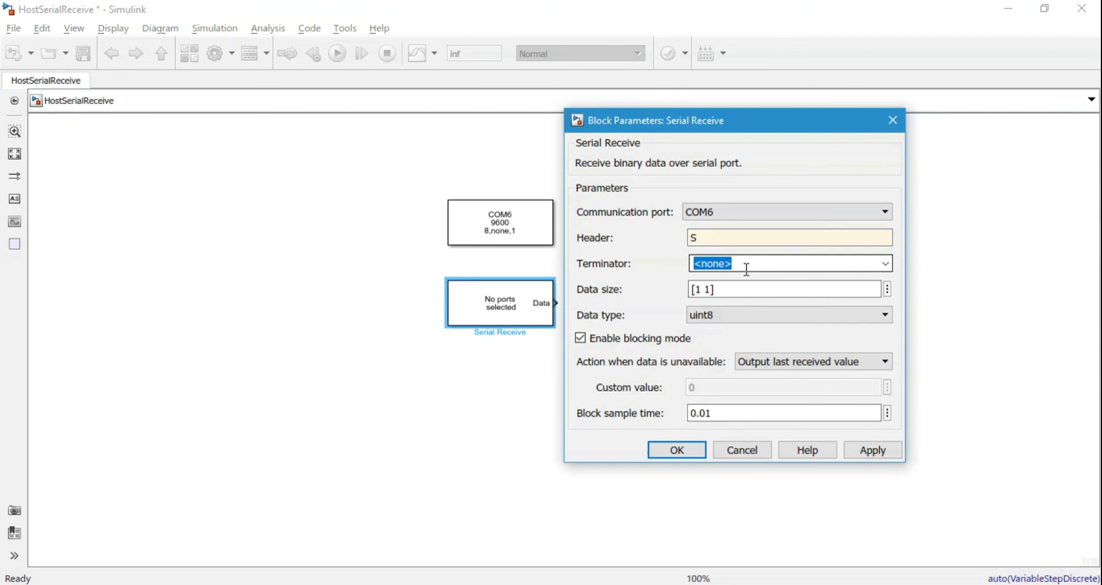
{"action": "type", "text": "E"}
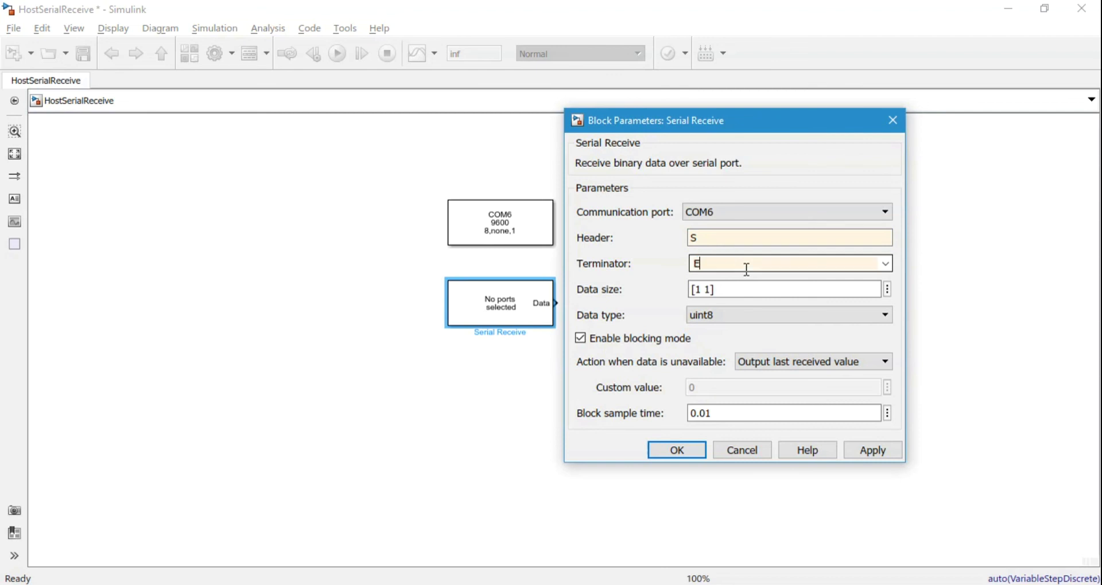
Set Serial Receive to data size 1, data type uint16 and block sample time 0.02, and accept the parameters
{"action": "left_click", "coordinate": [750, 290]}
{"action": "type", "text": "1"}
{"action": "left_click", "coordinate": [750, 314]}
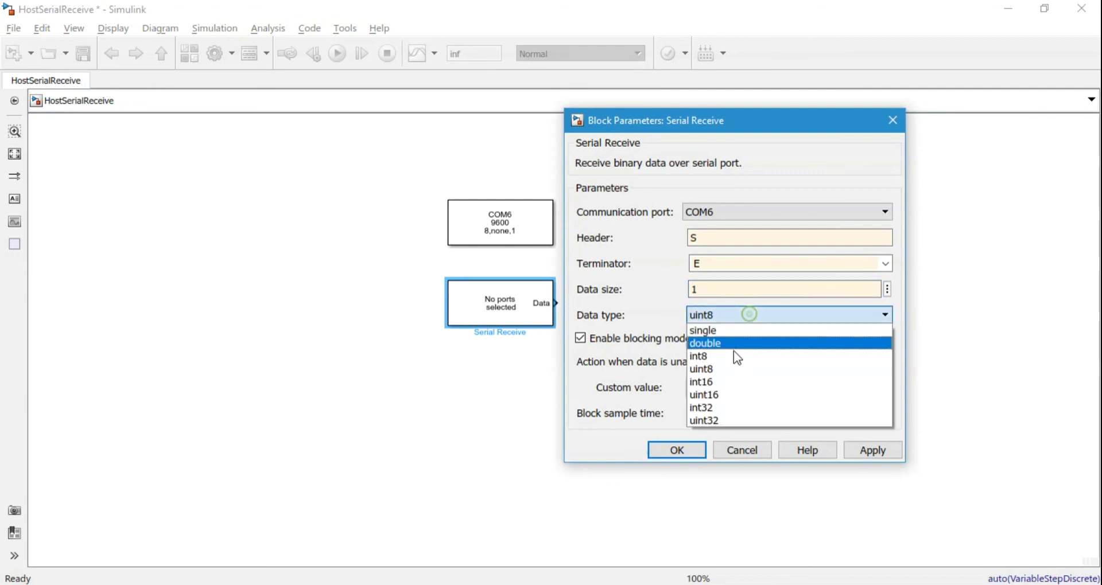
{"action": "left_click", "coordinate": [732, 404]}
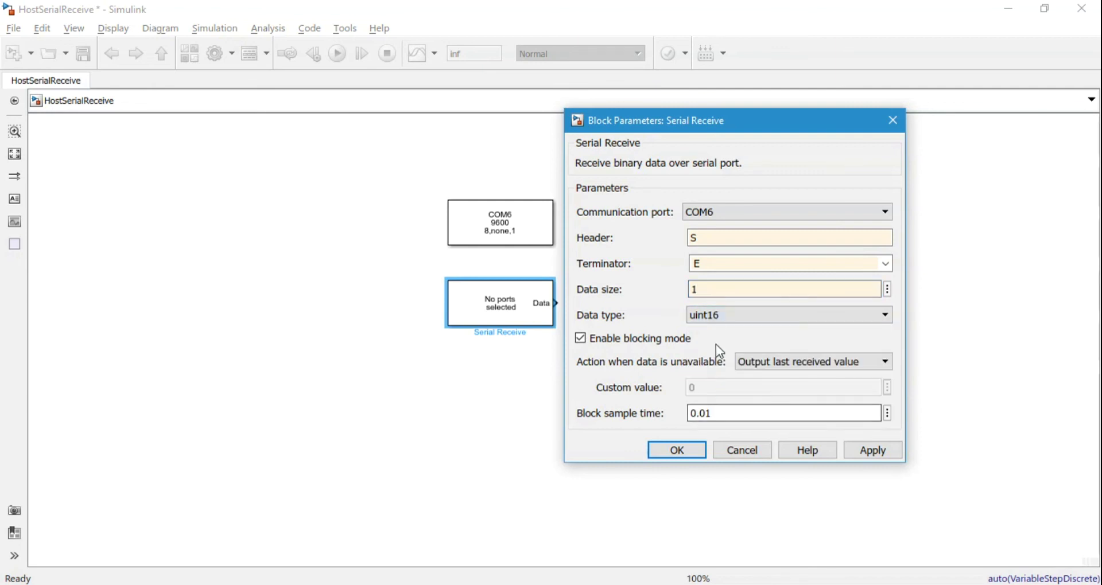
{"action": "double_click", "coordinate": [718, 414]}
{"action": "type", "text": "0.02"}
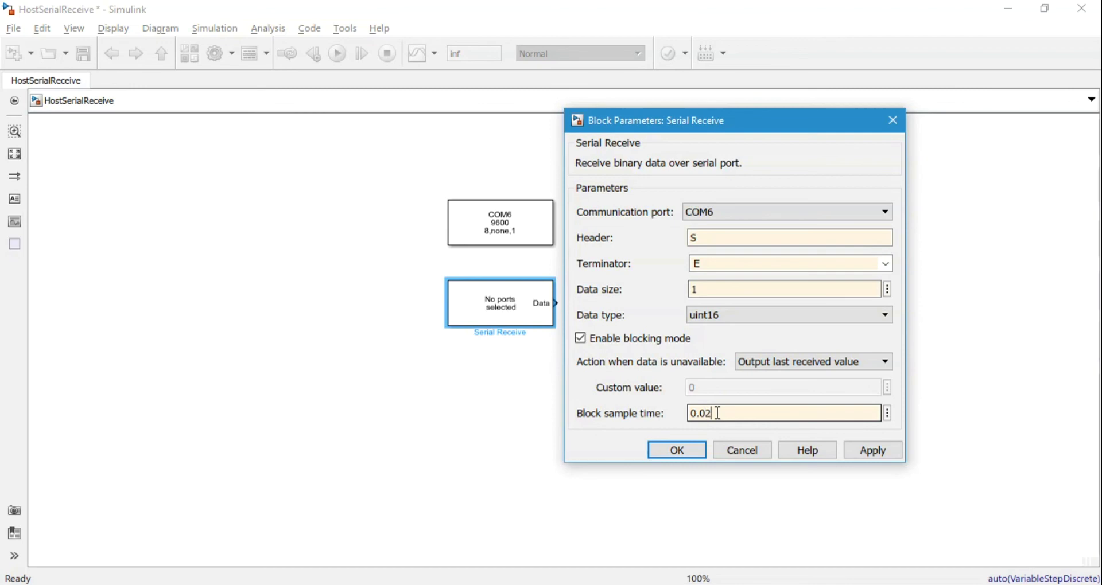
{"action": "left_click", "coordinate": [684, 451]}
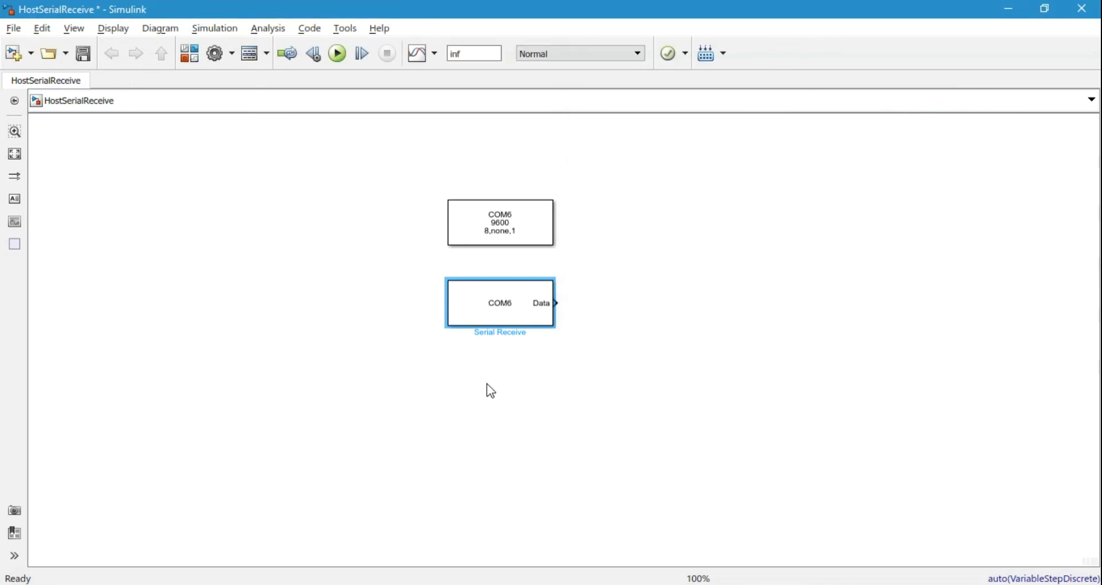
Add an Instrument Control Toolbox Serial Send block below the Serial Receive block
{"action": "scroll", "coordinate": [476, 287], "scroll_direction": "up", "scroll_amount": 2}
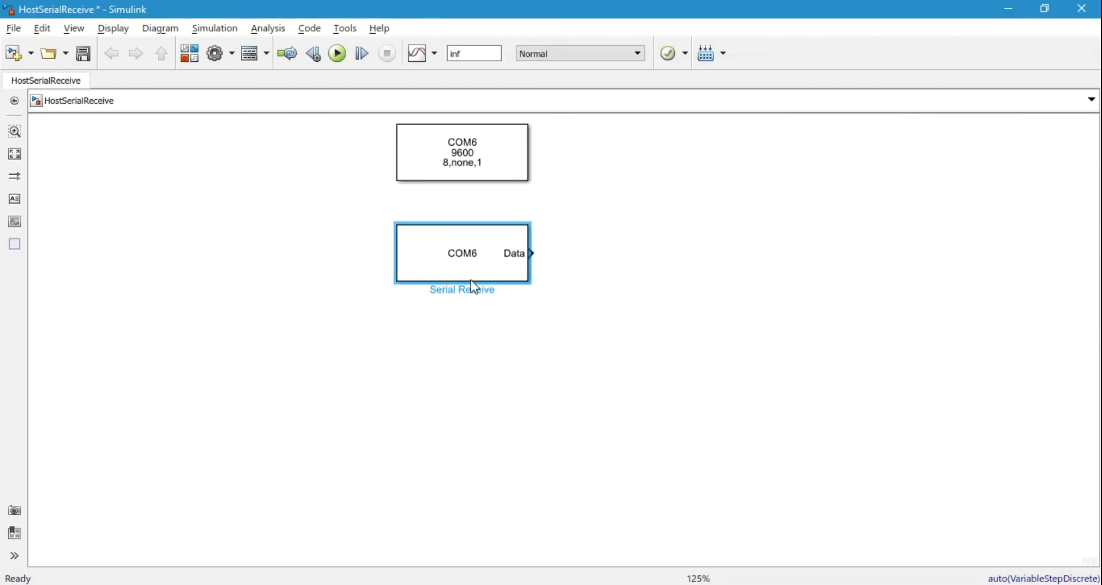
{"action": "double_click", "coordinate": [463, 378]}
{"action": "type", "text": "ser"}
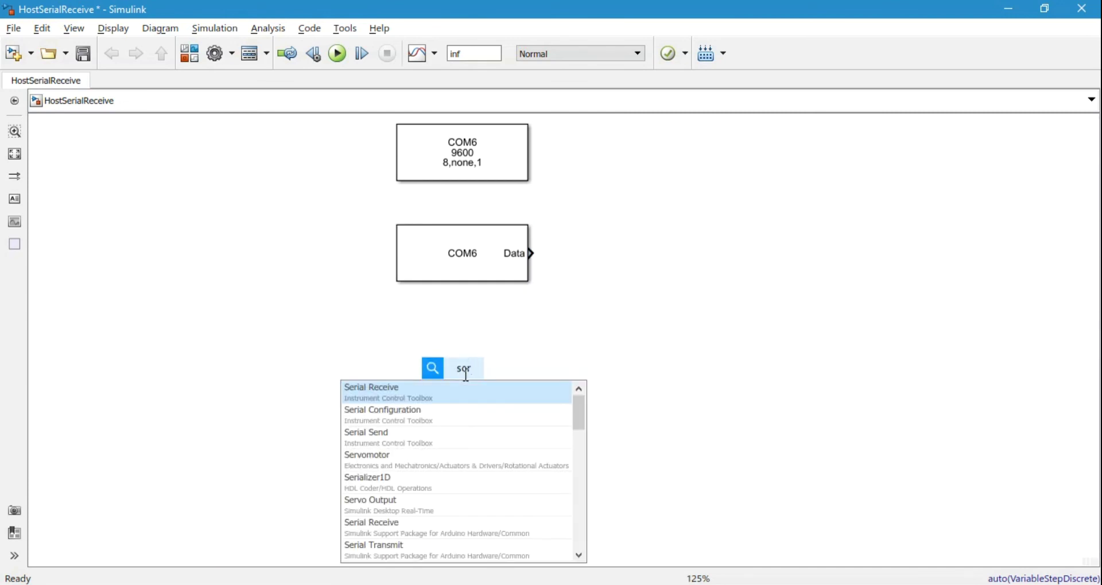
{"action": "left_click", "coordinate": [409, 436]}
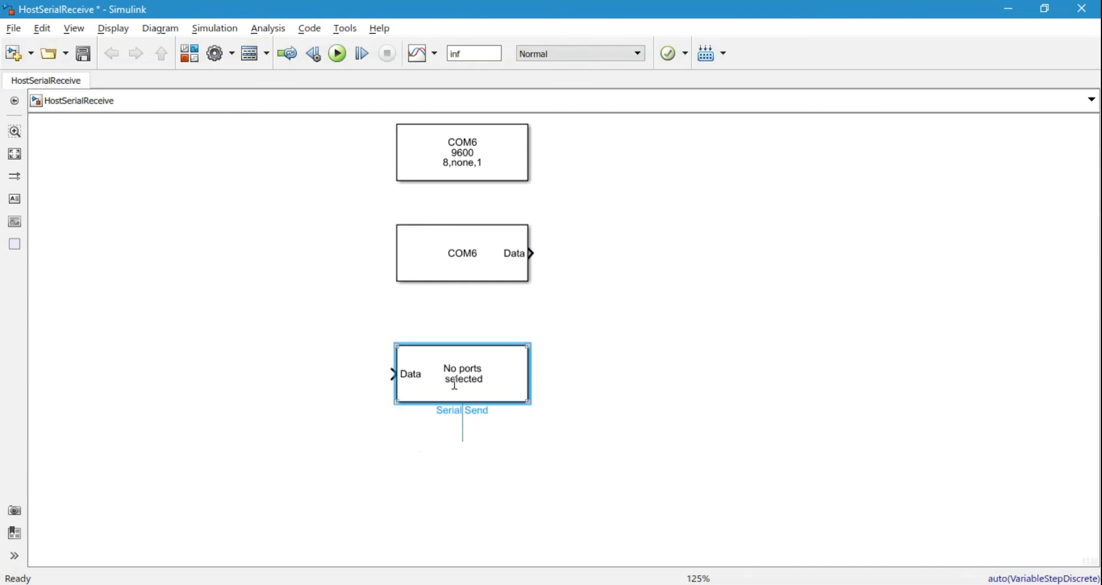
Add a Constant block beside Serial Send and connect its output to the Data input
{"action": "double_click", "coordinate": [260, 377]}
{"action": "type", "text": "cons"}
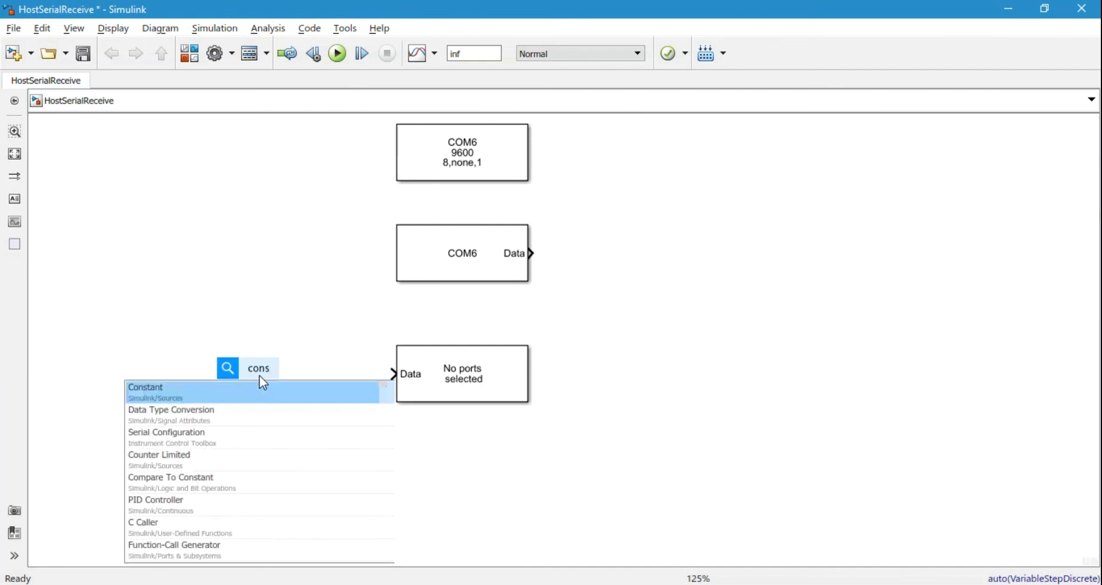
{"action": "key", "text": "Return"}
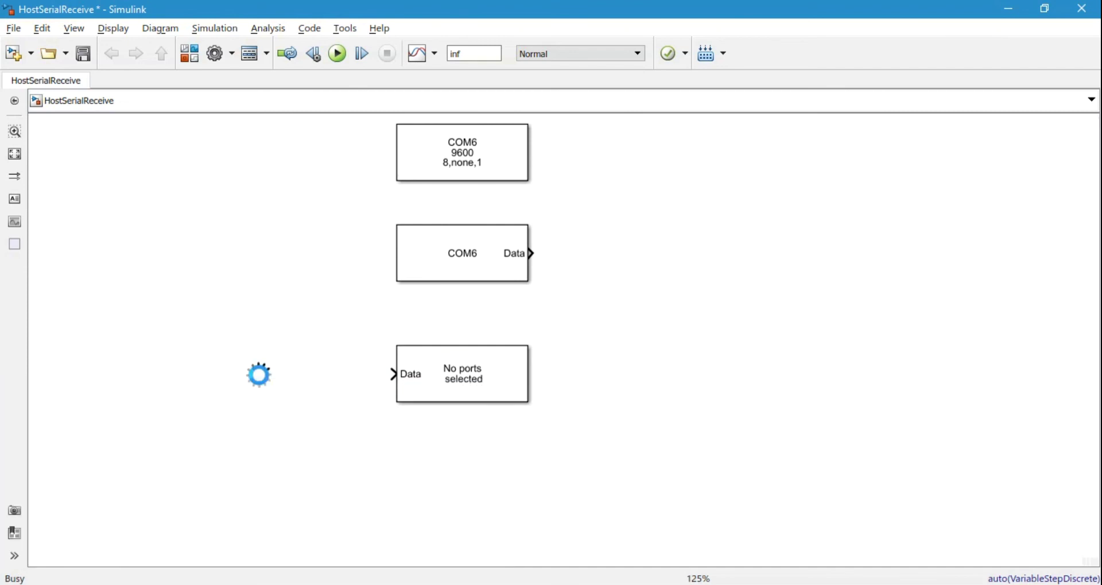
{"action": "left_click", "coordinate": [370, 388]}
{"action": "left_click_drag", "start_coordinate": [274, 374], "coordinate": [398, 379]}
Set the Constant block's output data type to an explicit integer type in its signal attributes
{"action": "double_click", "coordinate": [262, 377]}
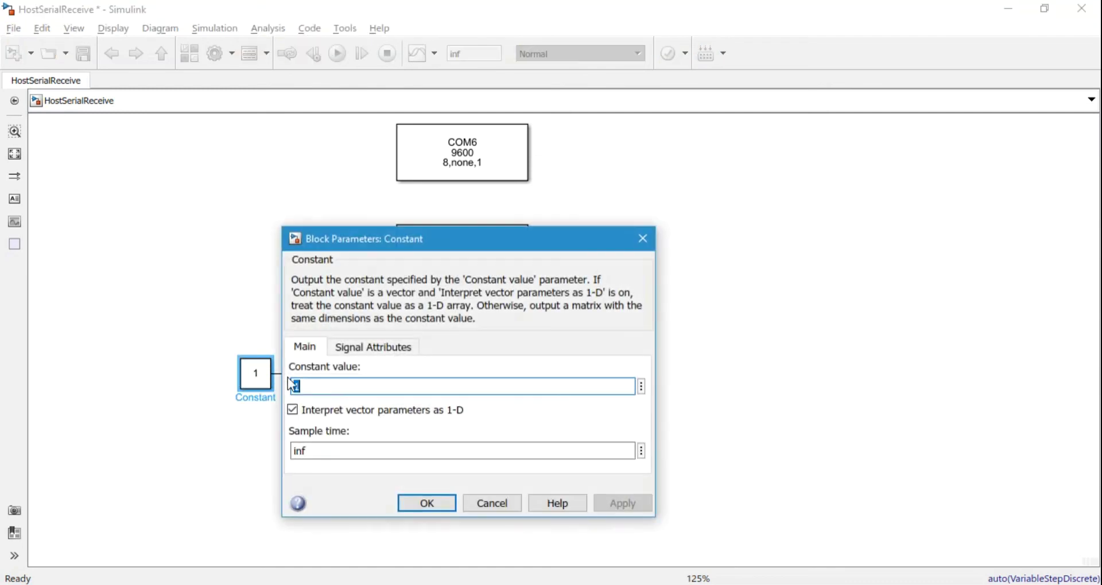
{"action": "left_click", "coordinate": [373, 347]}
{"action": "left_click", "coordinate": [574, 413]}
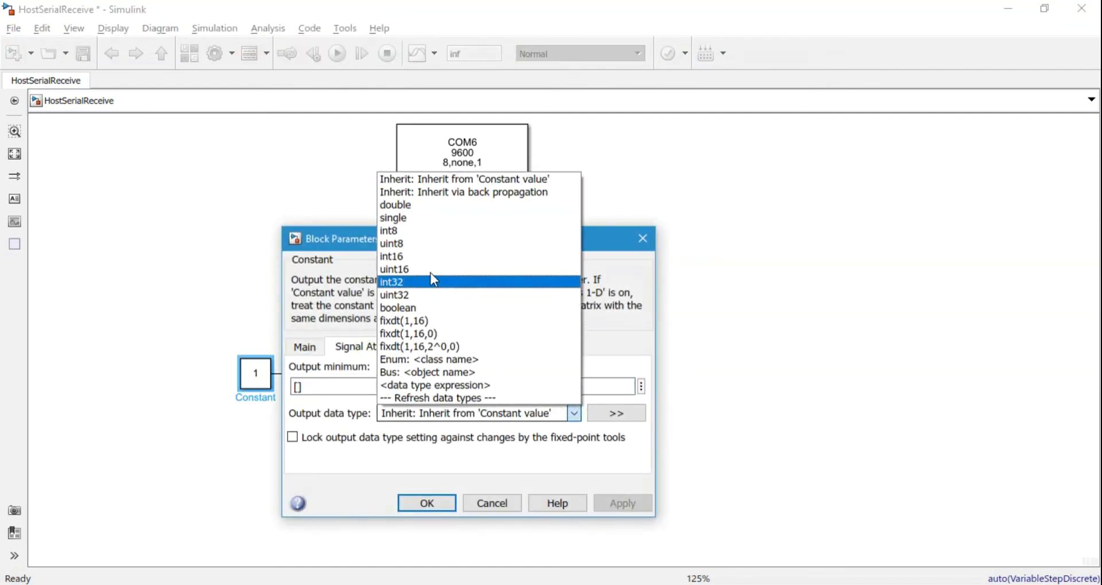
{"action": "left_click", "coordinate": [424, 254]}
{"action": "left_click", "coordinate": [429, 502]}
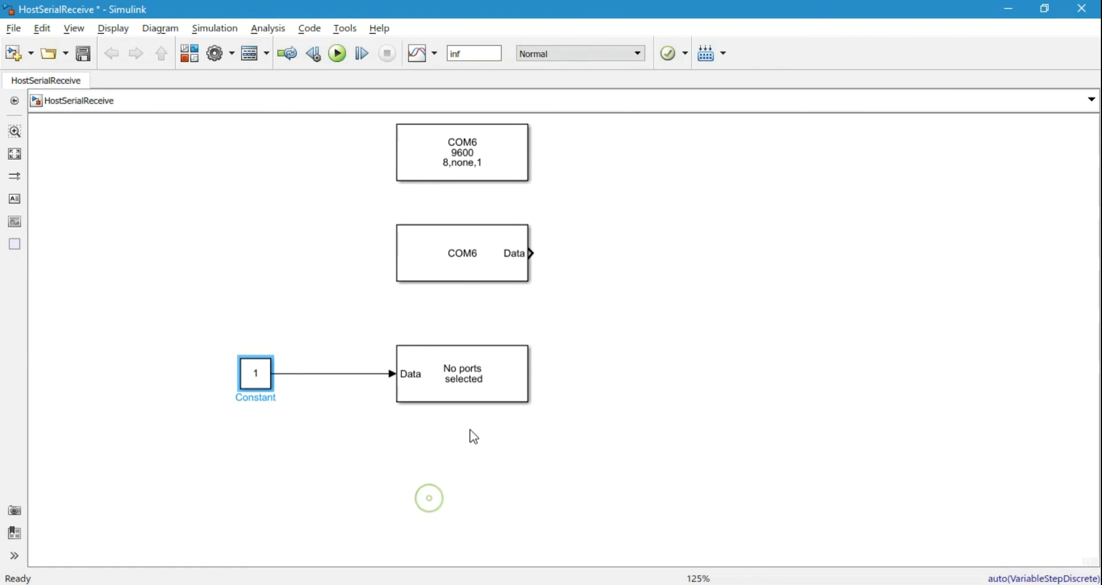
Set the Serial Send block's communication port to COM6, its header to S and its terminator to E
{"action": "double_click", "coordinate": [462, 376]}
{"action": "left_click", "coordinate": [731, 345]}
{"action": "left_click", "coordinate": [680, 376]}
{"action": "left_click", "coordinate": [683, 371]}
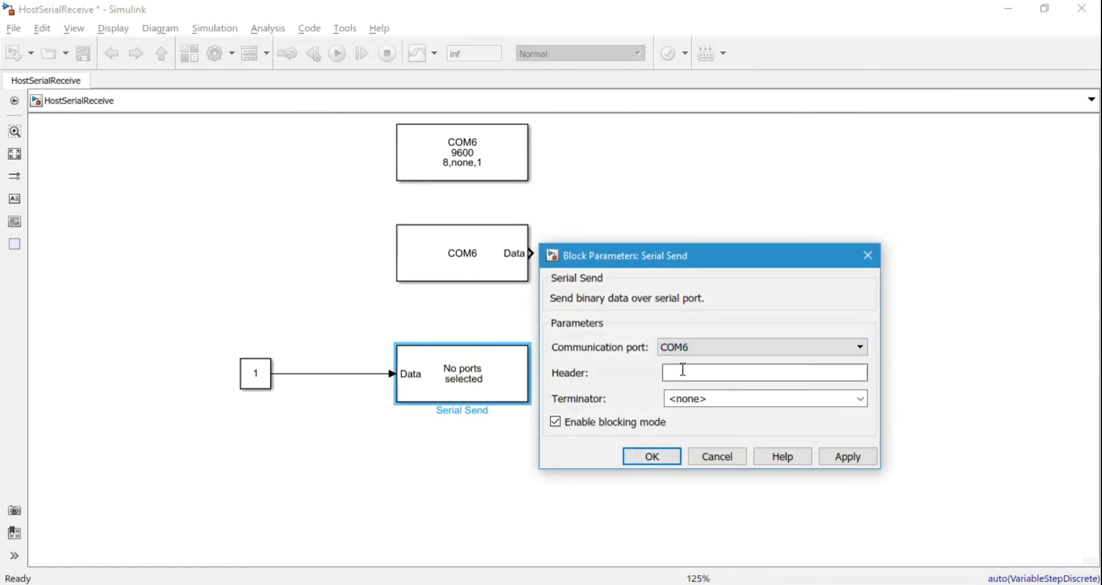
{"action": "type", "text": "S"}
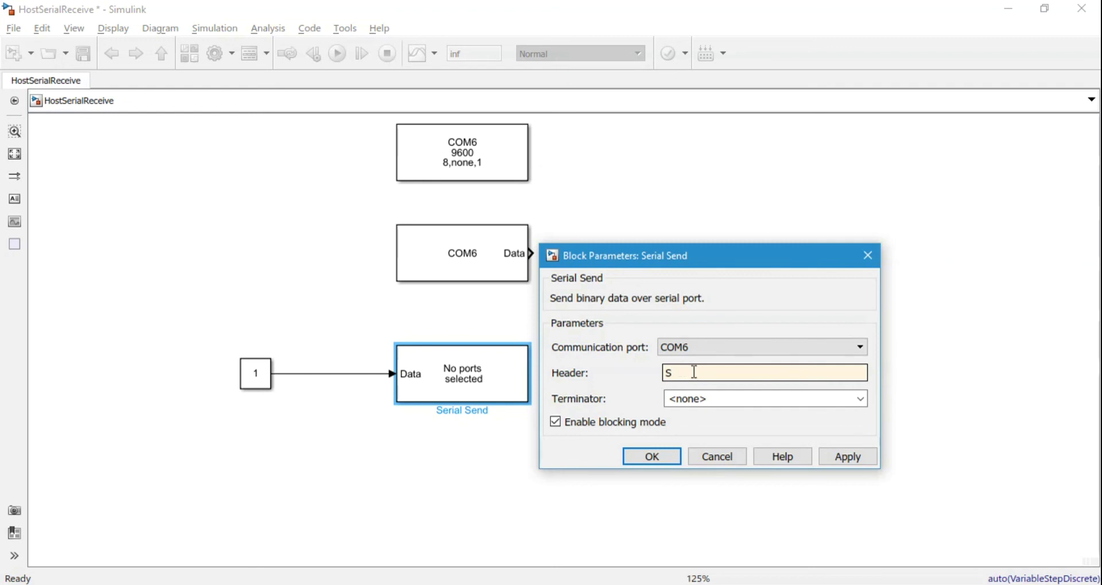
{"action": "left_click", "coordinate": [740, 401]}
{"action": "type", "text": "E"}
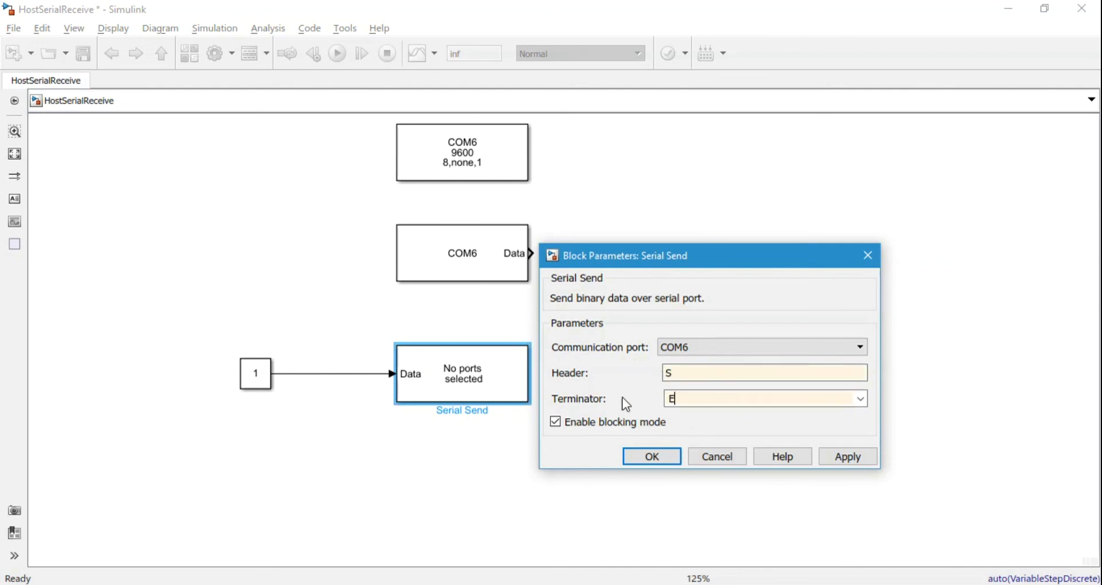
{"action": "left_click", "coordinate": [652, 457]}
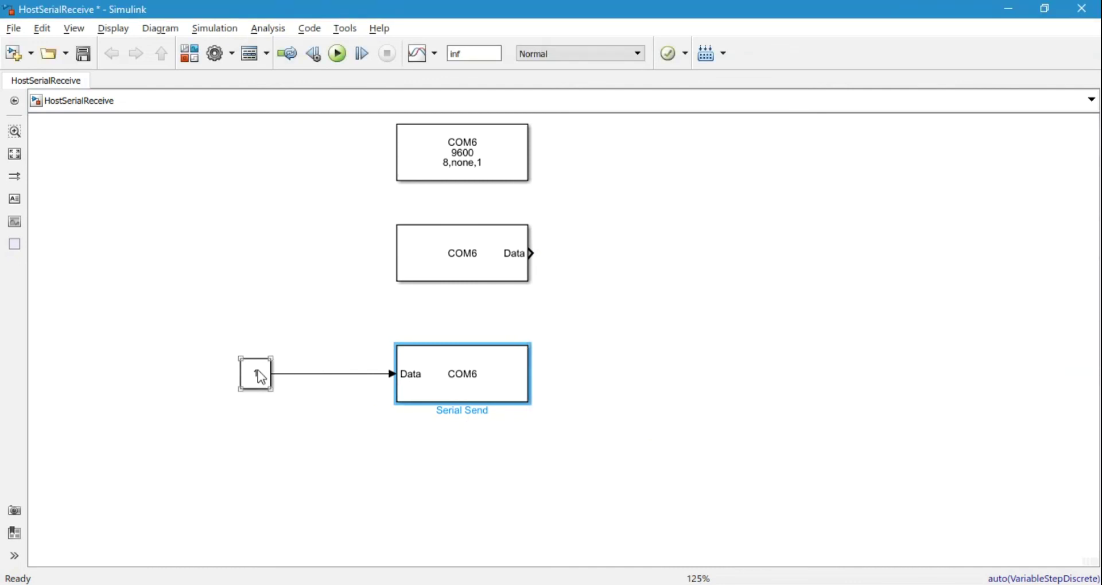
{"action": "double_click", "coordinate": [446, 375]}
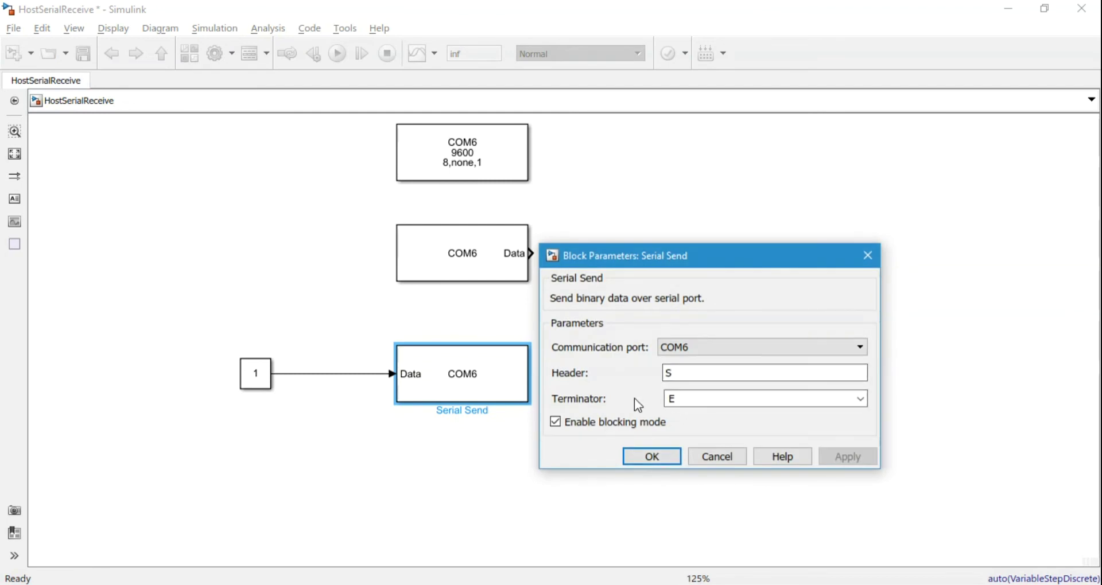
{"action": "left_click", "coordinate": [652, 460]}
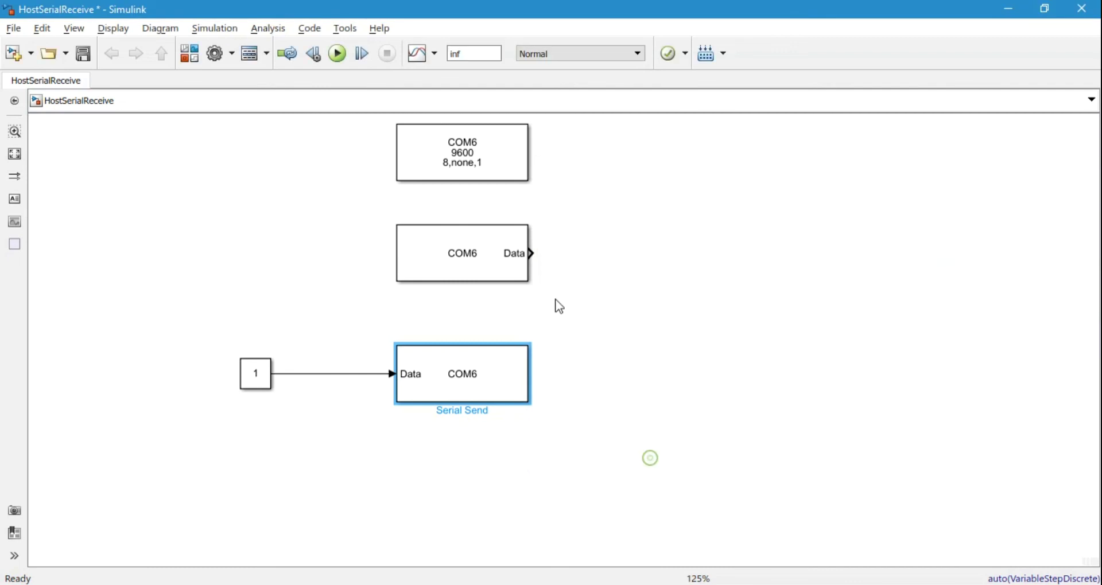
Set the Constant block's sample time to 0.02
{"action": "double_click", "coordinate": [261, 370]}
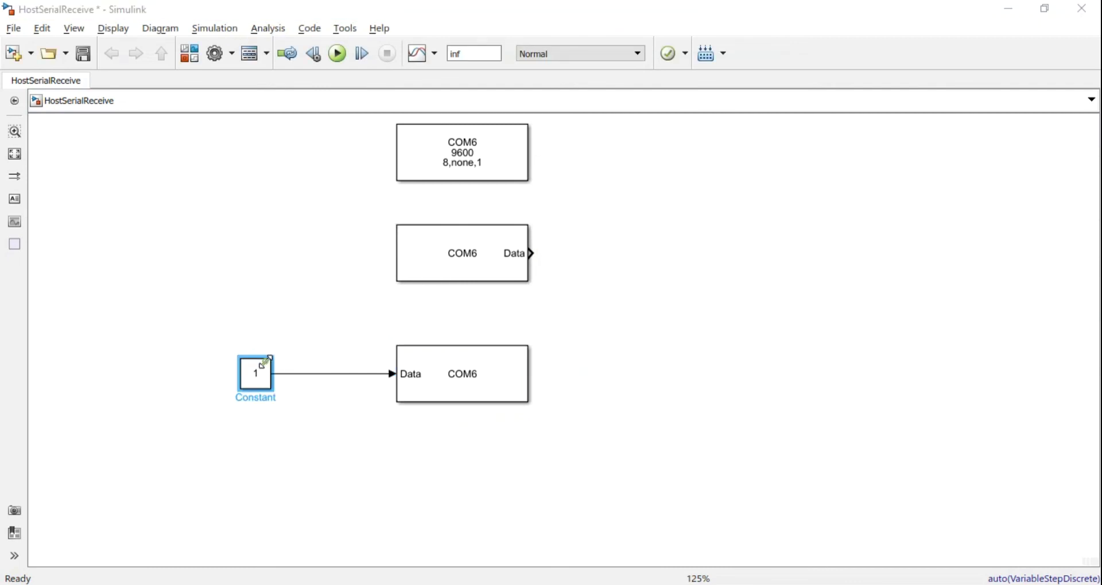
{"action": "double_click", "coordinate": [331, 451]}
{"action": "type", "text": "0.02"}
{"action": "key", "text": "Return"}
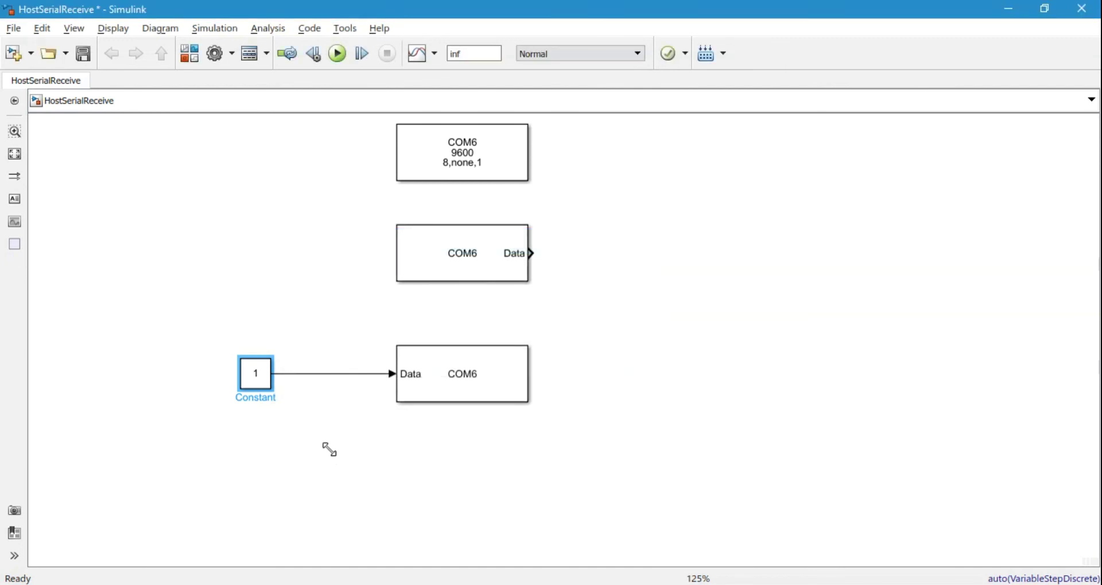
Add a Display block beside Serial Receive and connect the Data output to it
{"action": "double_click", "coordinate": [675, 248]}
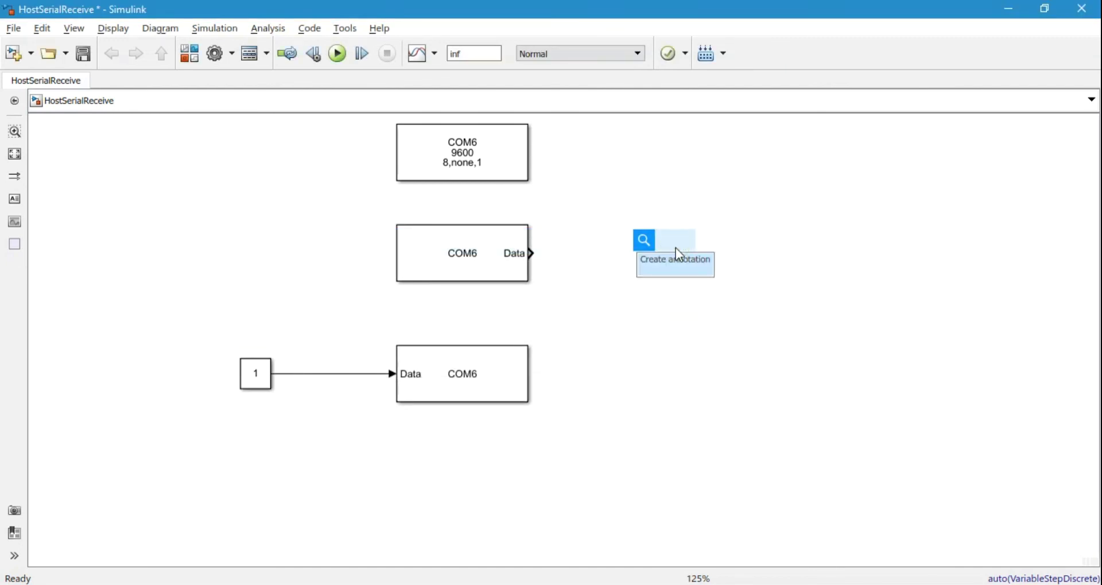
{"action": "type", "text": "display"}
{"action": "key", "text": "Return"}
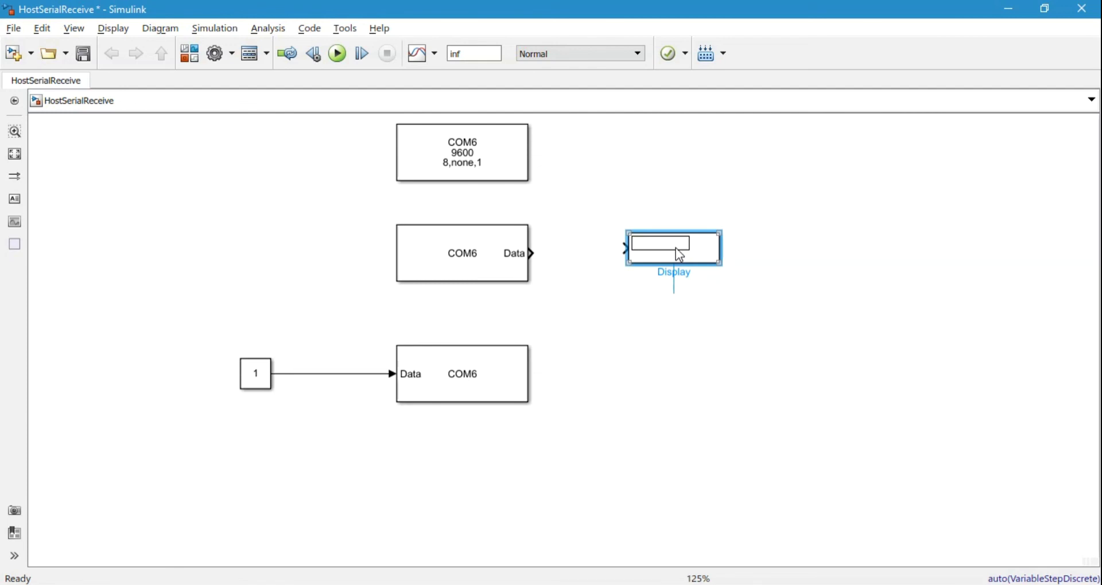
{"action": "left_click_drag", "start_coordinate": [534, 254], "coordinate": [690, 264]}
Add a Scope below the Display, branch the Serial Receive data line to it, and shift the Display to line up with it
{"action": "double_click", "coordinate": [733, 330]}
{"action": "type", "text": "scope"}
{"action": "left_click", "coordinate": [641, 342]}
{"action": "mouse_move", "coordinate": [717, 329]}
{"action": "left_mouse_down"}
{"action": "mouse_move", "coordinate": [630, 312]}
{"action": "mouse_move", "coordinate": [579, 253]}
{"action": "left_mouse_up"}
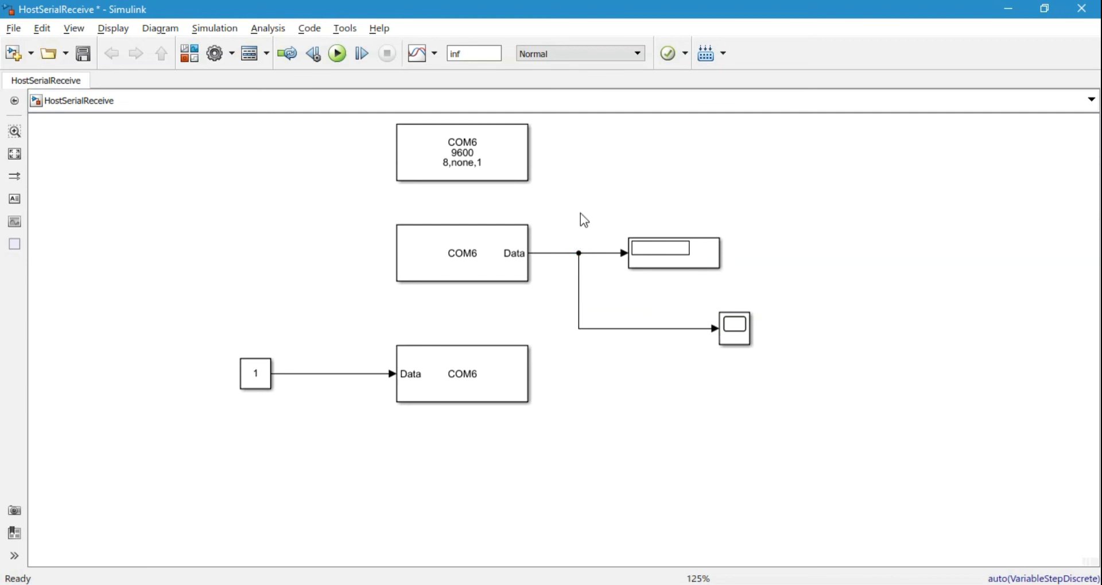
{"action": "left_click_drag", "start_coordinate": [674, 267], "coordinate": [704, 266]}
{"action": "left_click", "coordinate": [690, 199]}
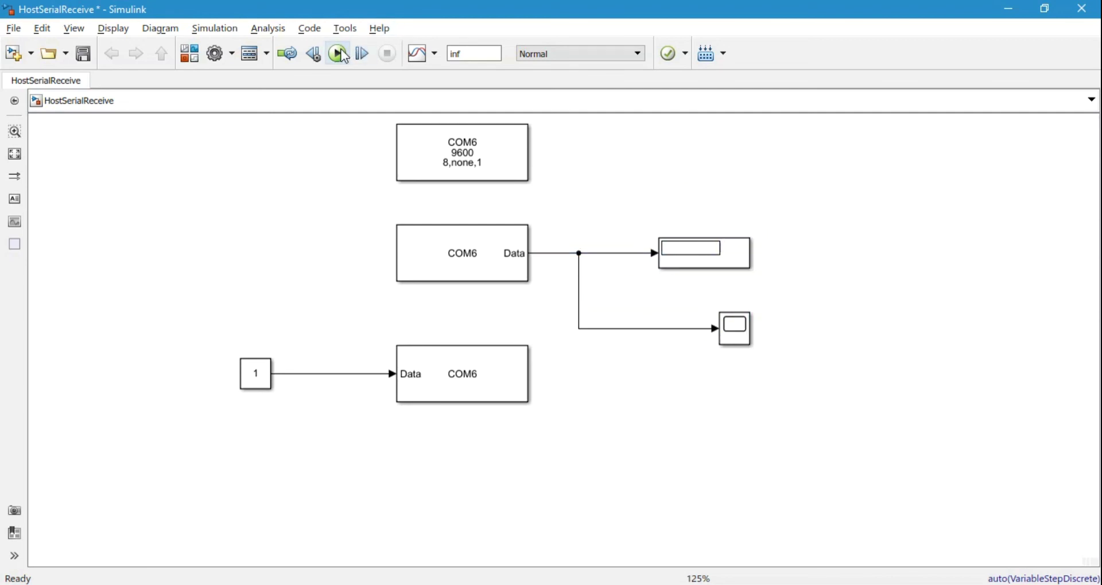
Run the host model and open the Scope to view the received data
{"action": "left_click", "coordinate": [339, 53]}
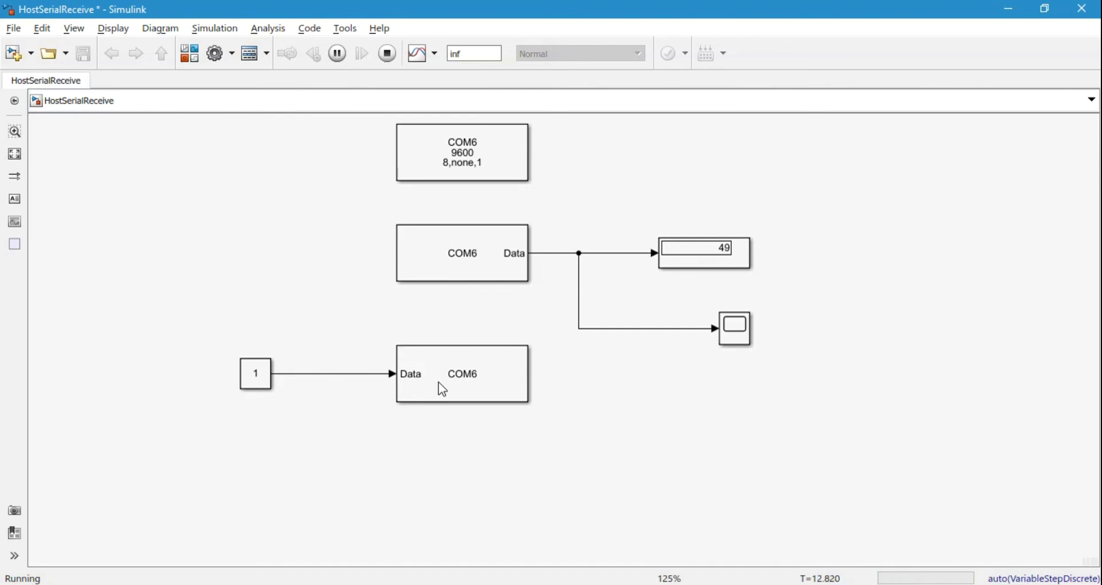
{"action": "left_click", "coordinate": [734, 325]}
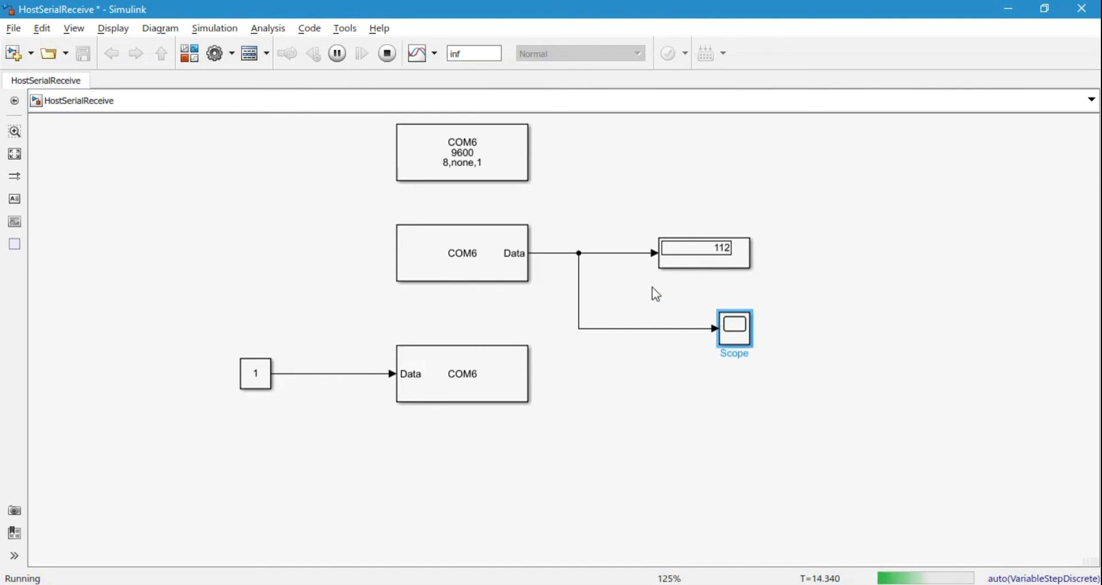
{"action": "double_click", "coordinate": [722, 315]}
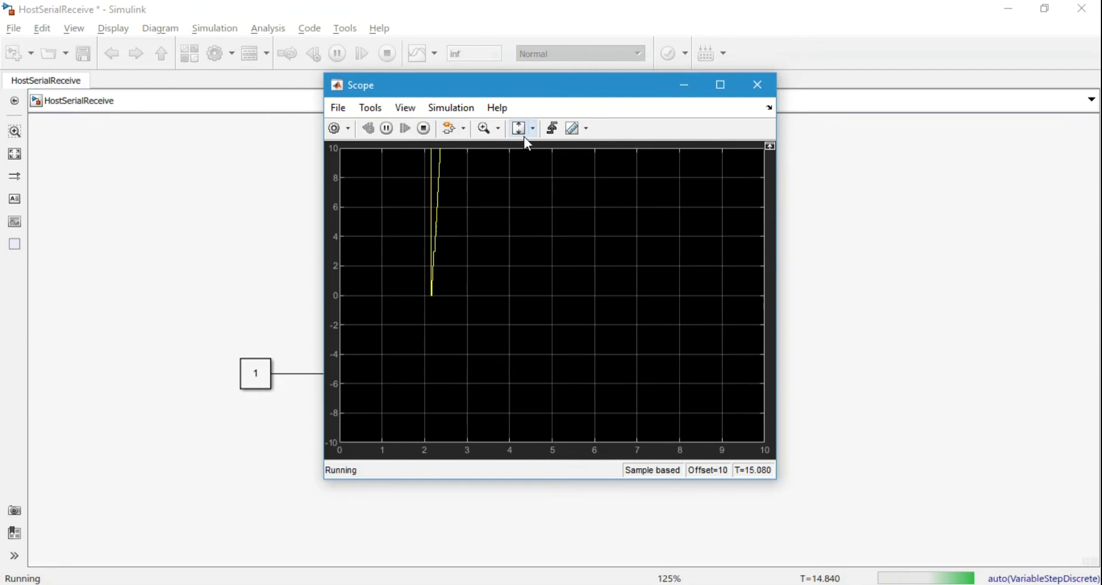
Set the Scope's axes scaling to Auto and maximize axes to On, view the plotted signal, and close the Scope
{"action": "left_click", "coordinate": [335, 129]}
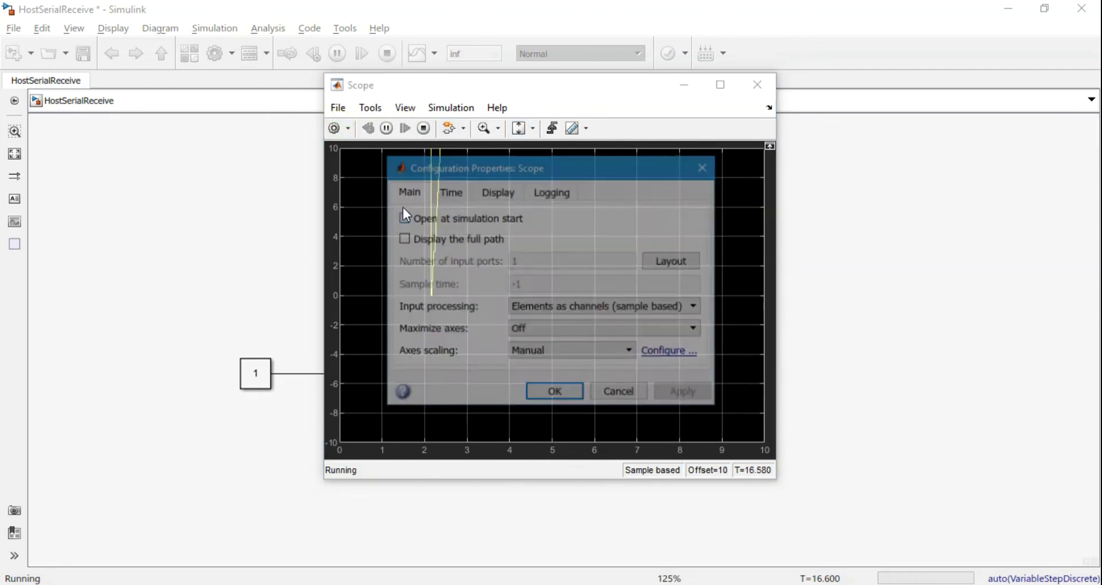
{"action": "left_click", "coordinate": [545, 352]}
{"action": "left_click", "coordinate": [542, 382]}
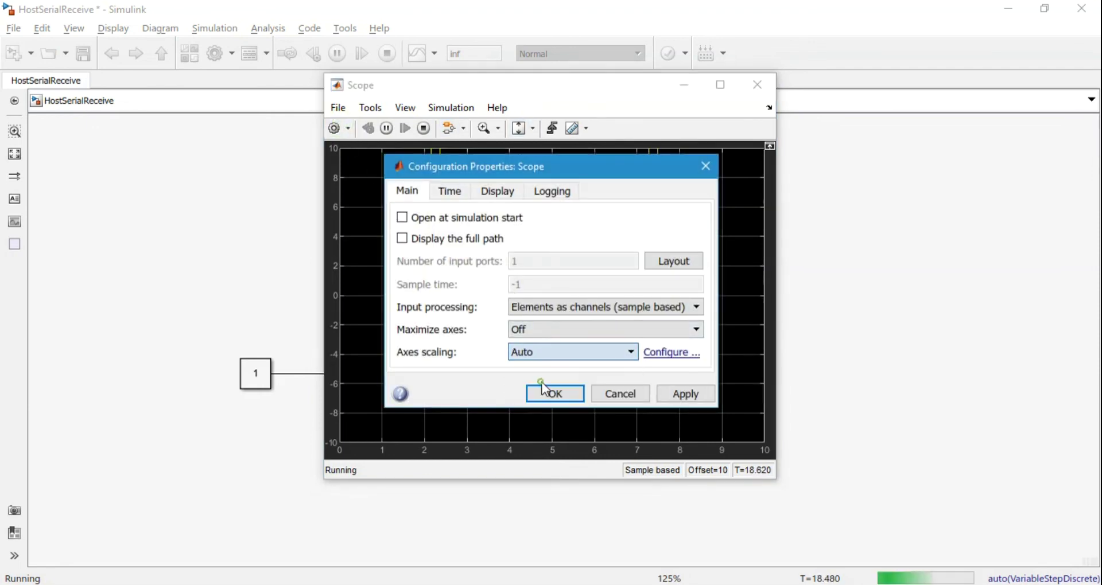
{"action": "left_click", "coordinate": [542, 331]}
{"action": "left_click", "coordinate": [539, 362]}
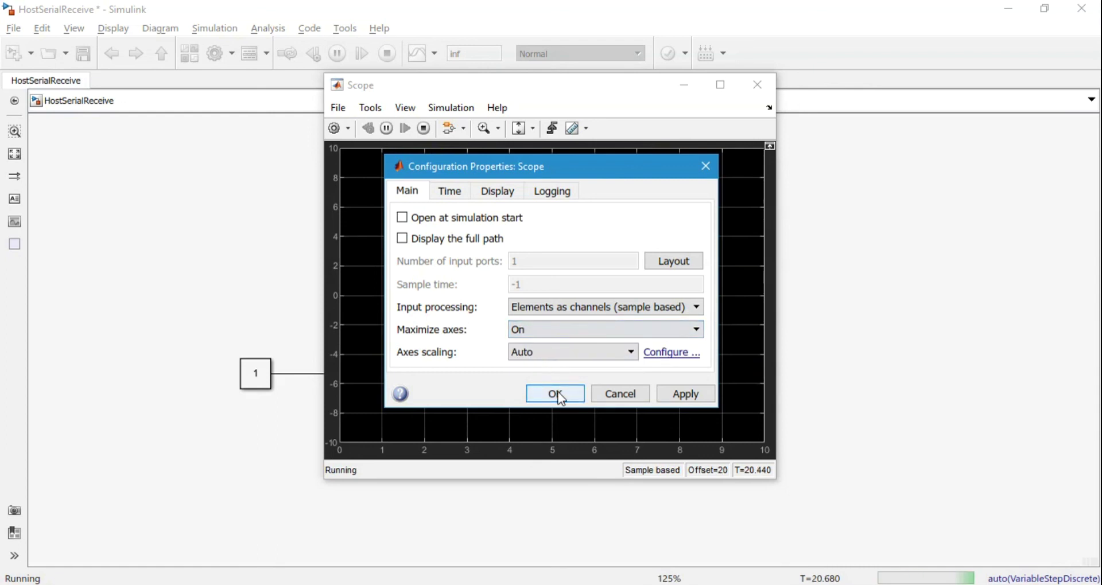
{"action": "left_click", "coordinate": [559, 395]}
{"action": "left_click", "coordinate": [707, 319]}
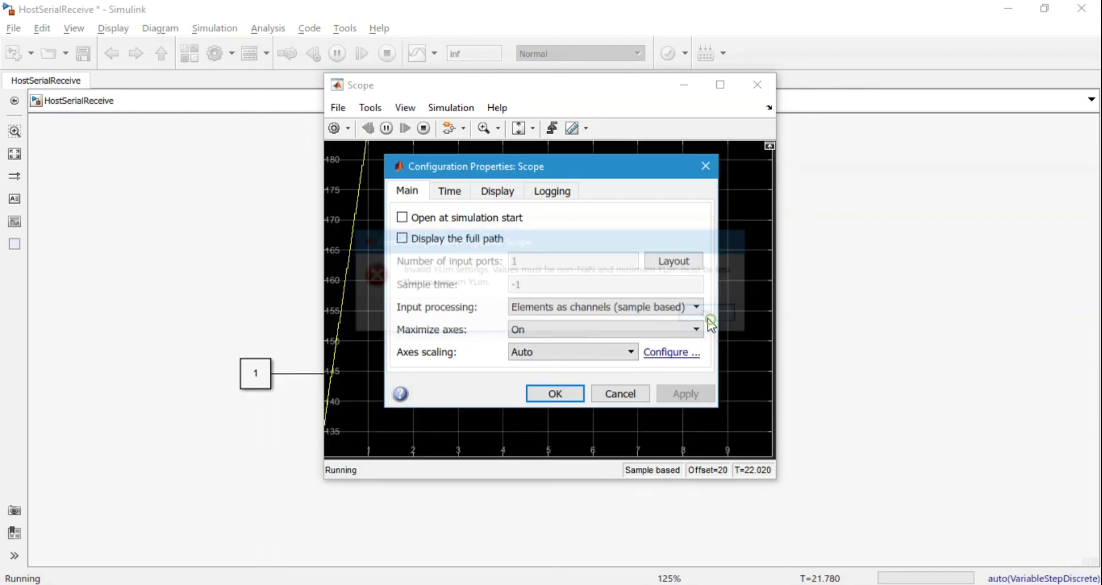
{"action": "left_click", "coordinate": [555, 395]}
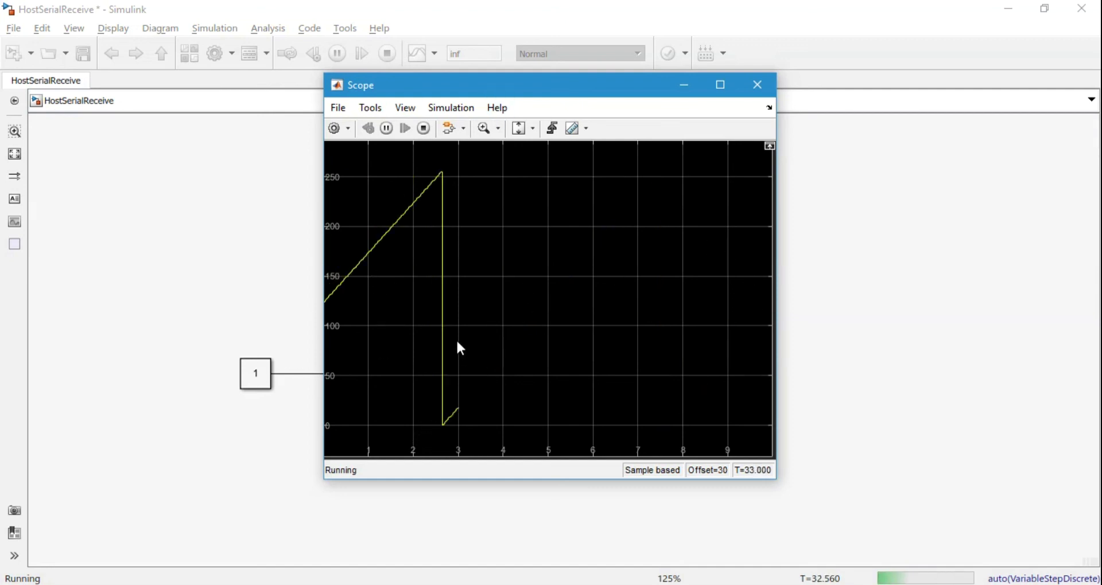
{"action": "left_click", "coordinate": [765, 78]}
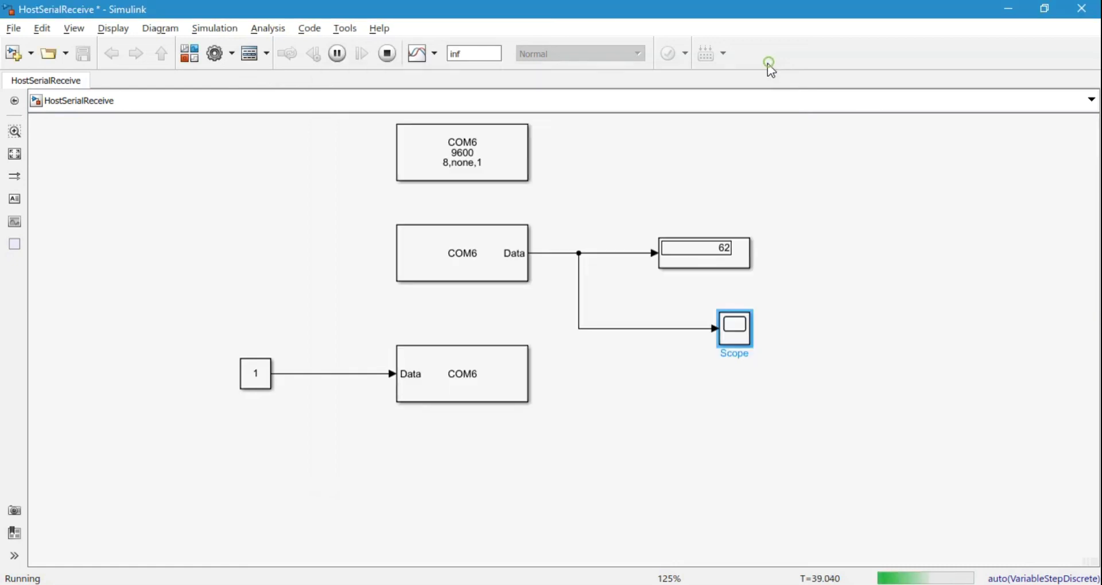
Set the Constant block's value to 0 while the host model is running
{"action": "double_click", "coordinate": [256, 381]}
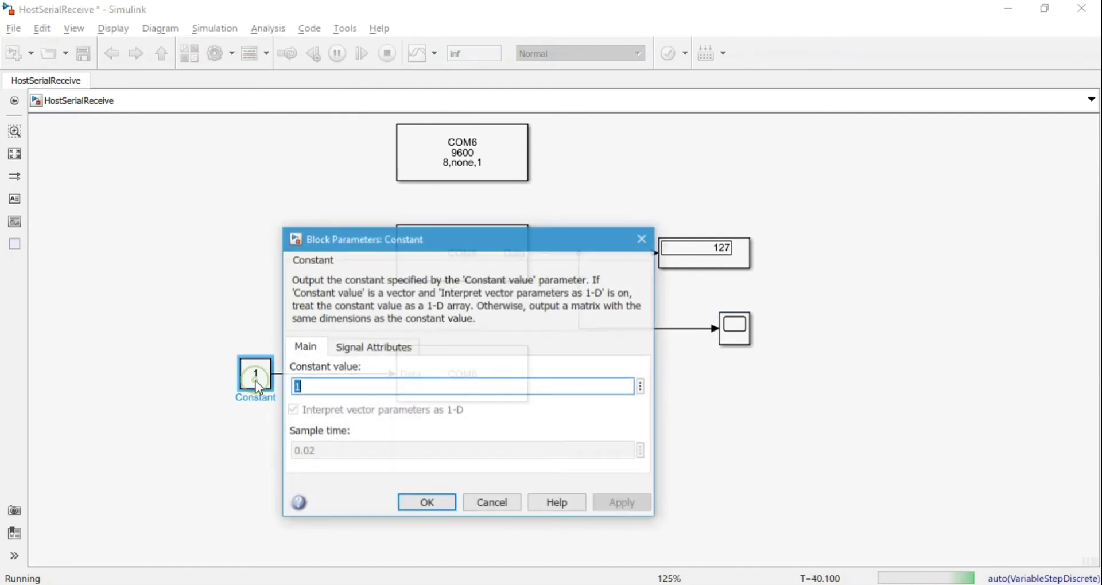
{"action": "type", "text": "0"}
{"action": "left_click", "coordinate": [428, 502]}
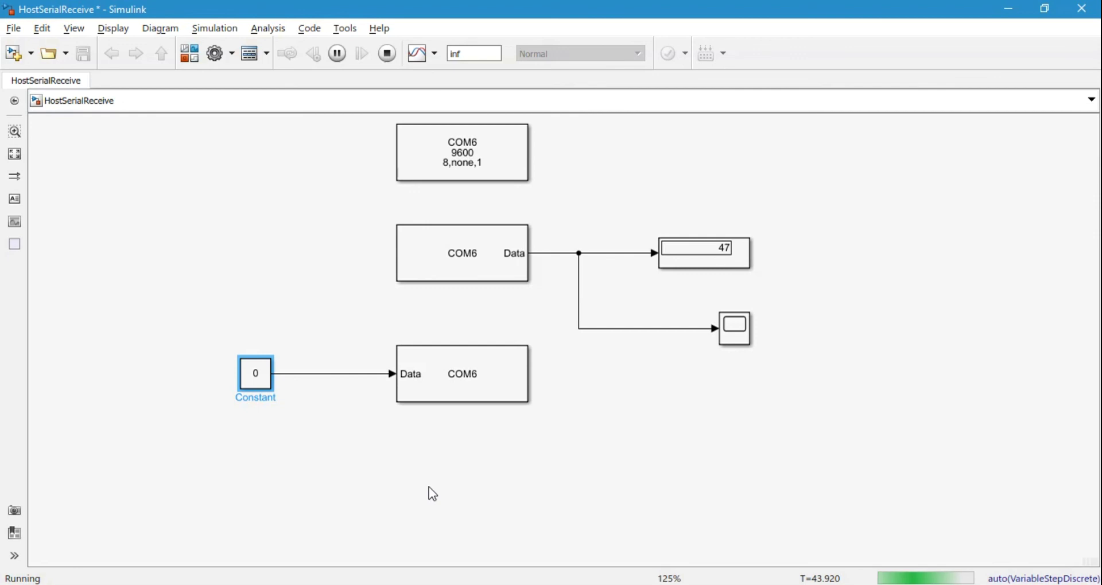
Set the Constant block's value back to 1 in the running host model
{"action": "double_click", "coordinate": [248, 375]}
{"action": "type", "text": "1"}
{"action": "left_click", "coordinate": [423, 502]}
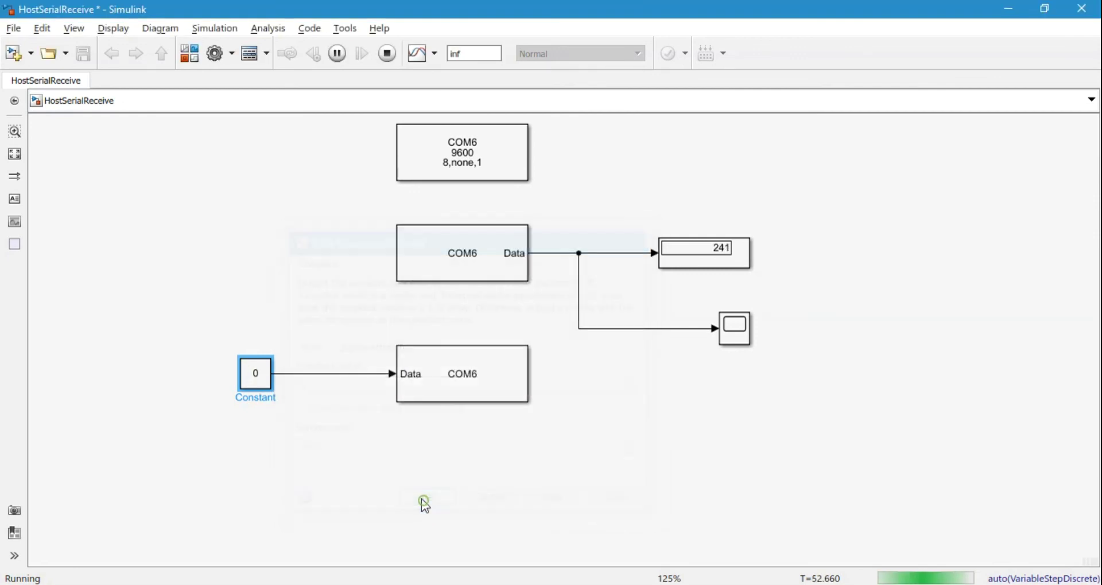
{"action": "left_click", "coordinate": [331, 425]}
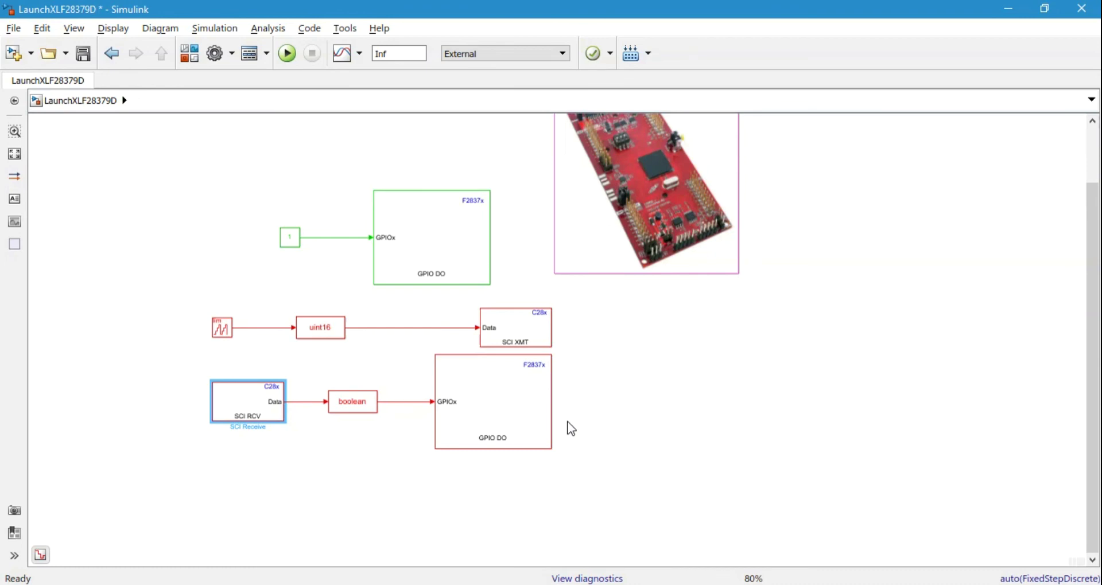
Examine the F2837xD, Optimization and Scheduling blocks of the C2000 support package in the library browser from the LaunchXLF28379D model
{"action": "left_click", "coordinate": [182, 61]}
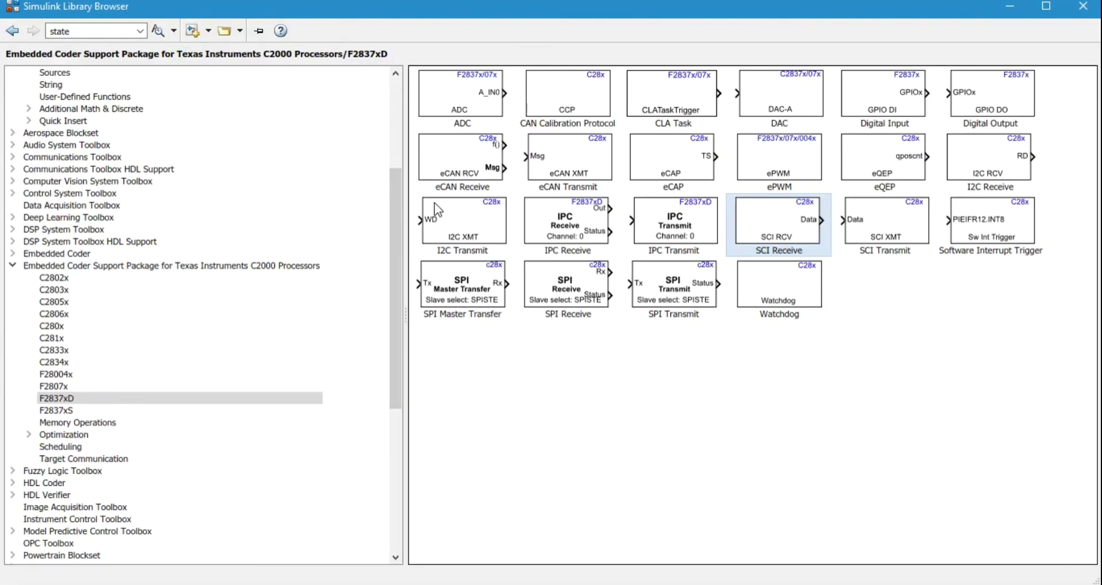
{"action": "left_click", "coordinate": [771, 164]}
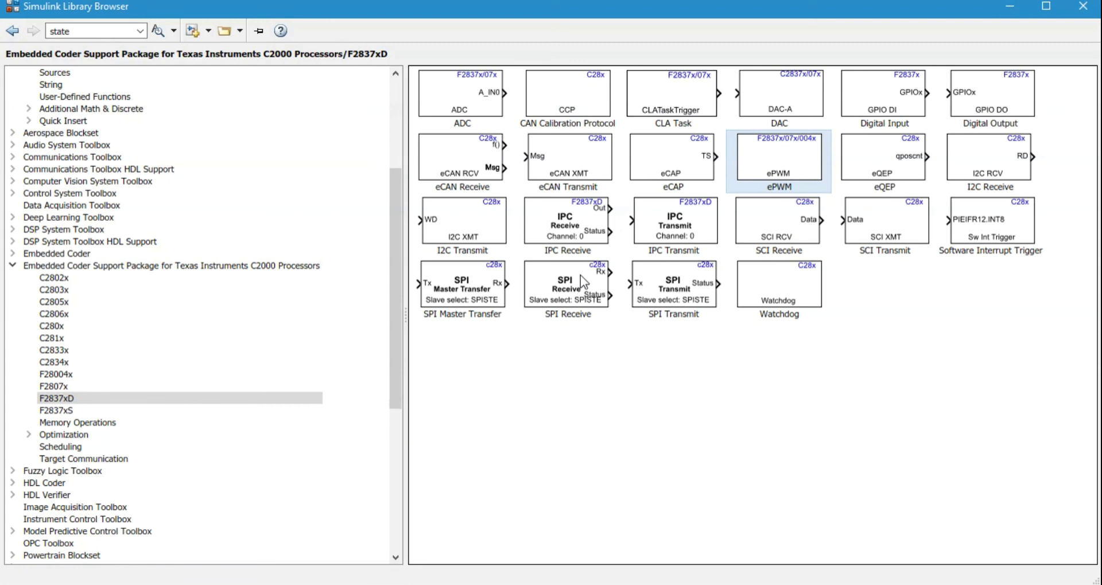
{"action": "left_click", "coordinate": [469, 224]}
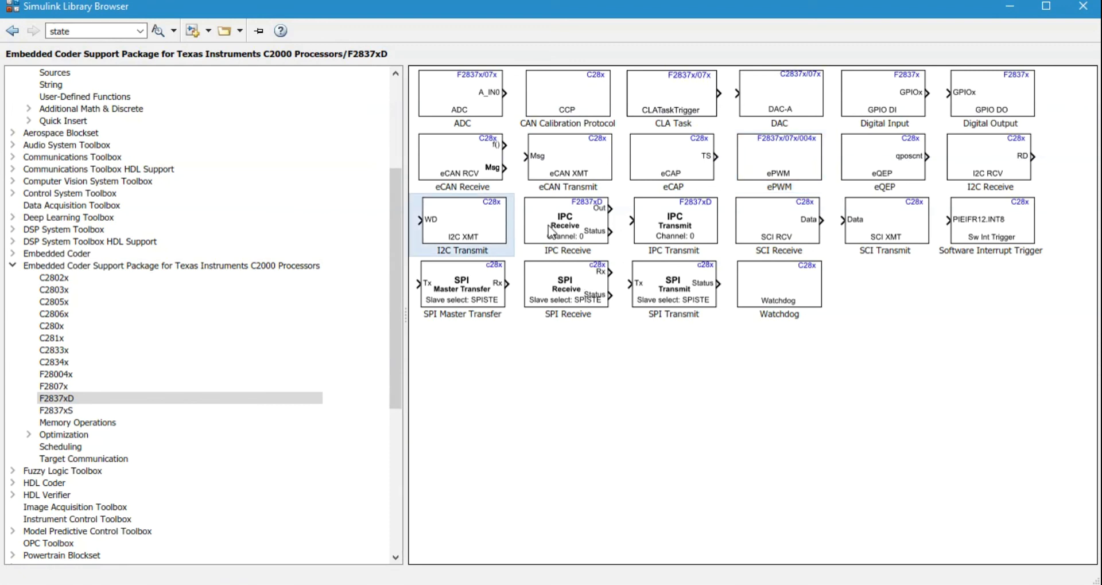
{"action": "left_click", "coordinate": [692, 341]}
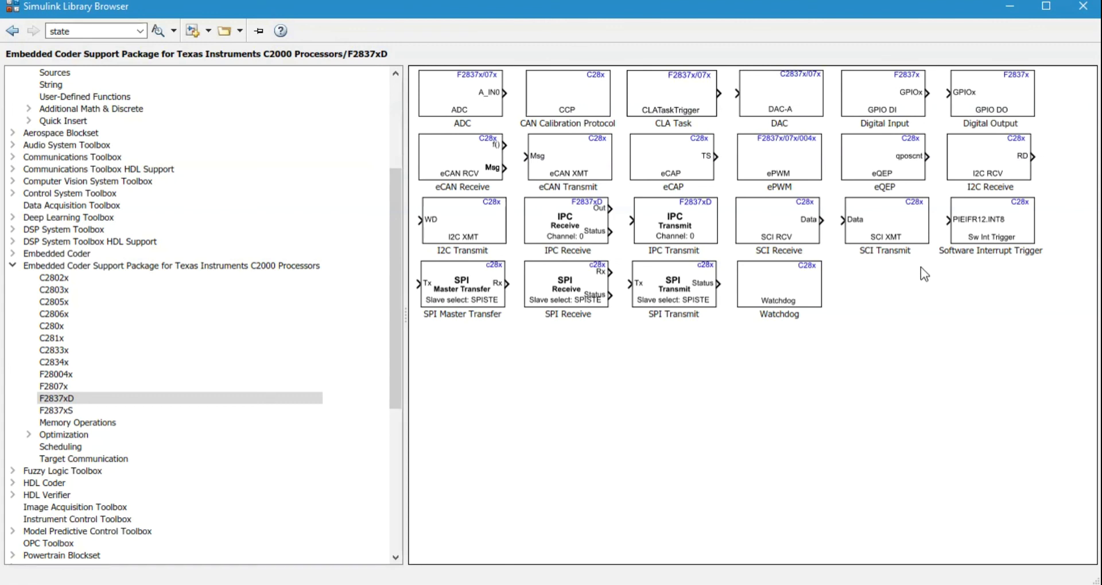
{"action": "left_click", "coordinate": [62, 436]}
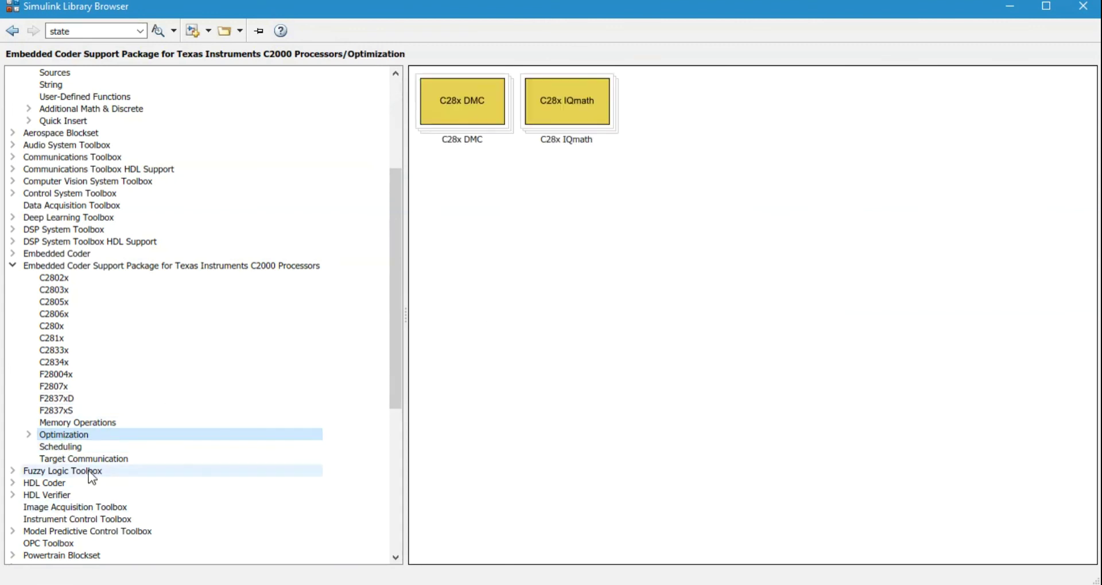
{"action": "left_click", "coordinate": [60, 447]}
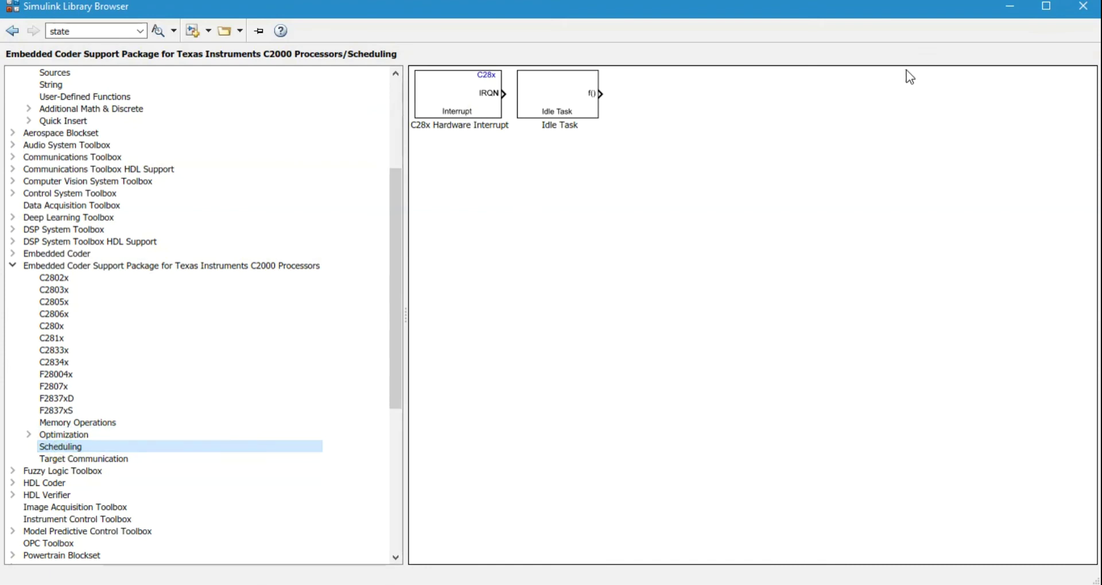
{"action": "left_click", "coordinate": [1021, 7]}
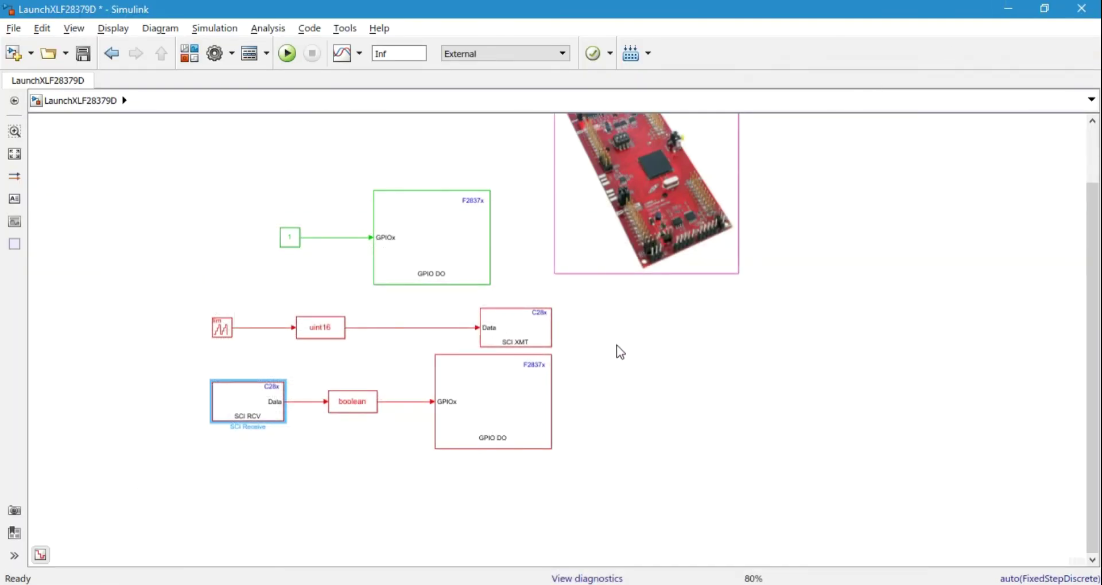
{"action": "left_click", "coordinate": [522, 333]}
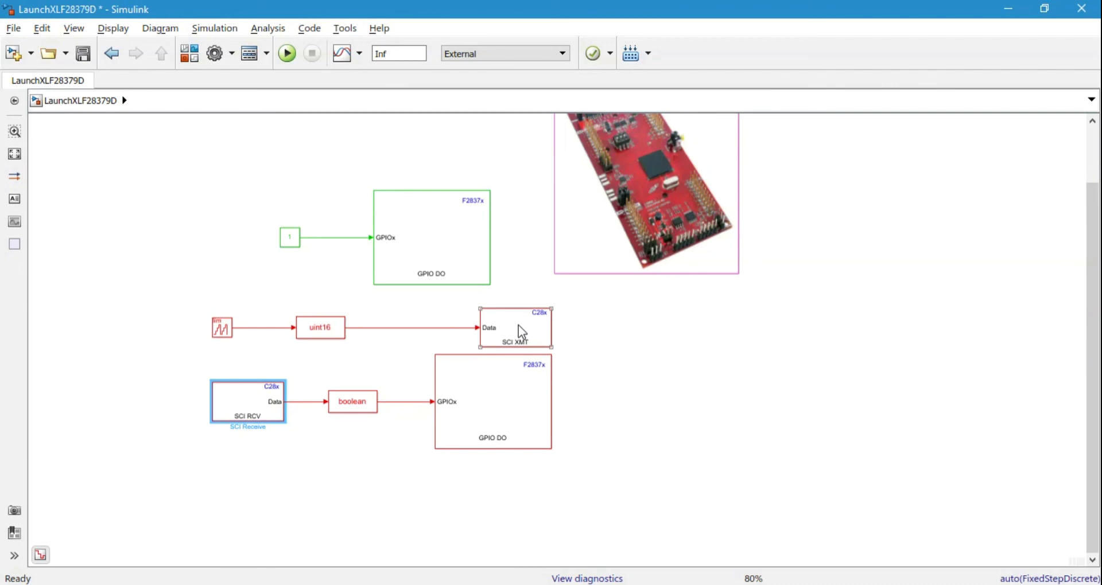
{"action": "left_click", "coordinate": [500, 301]}
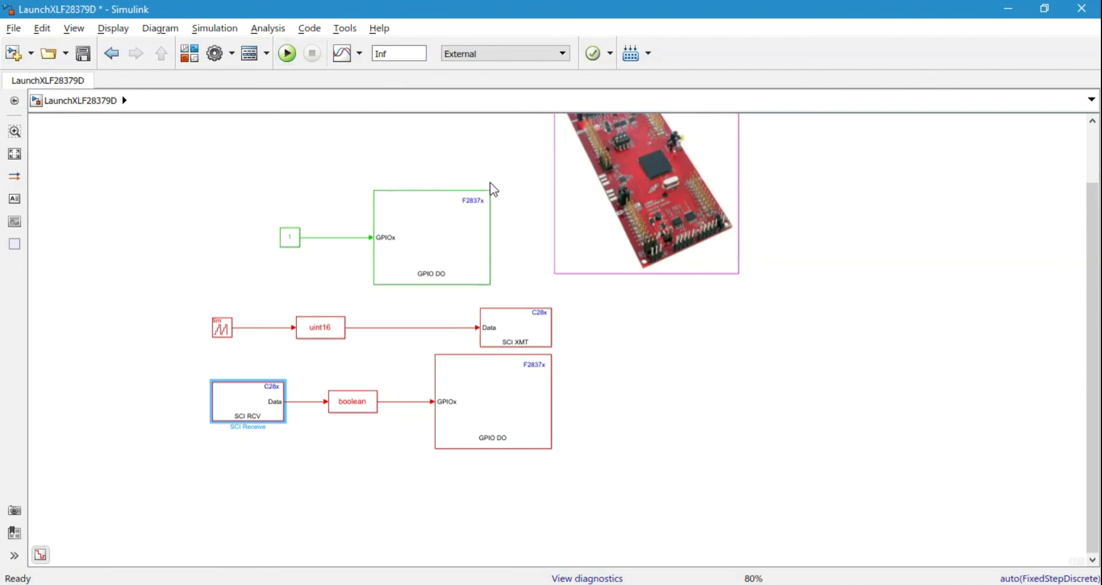